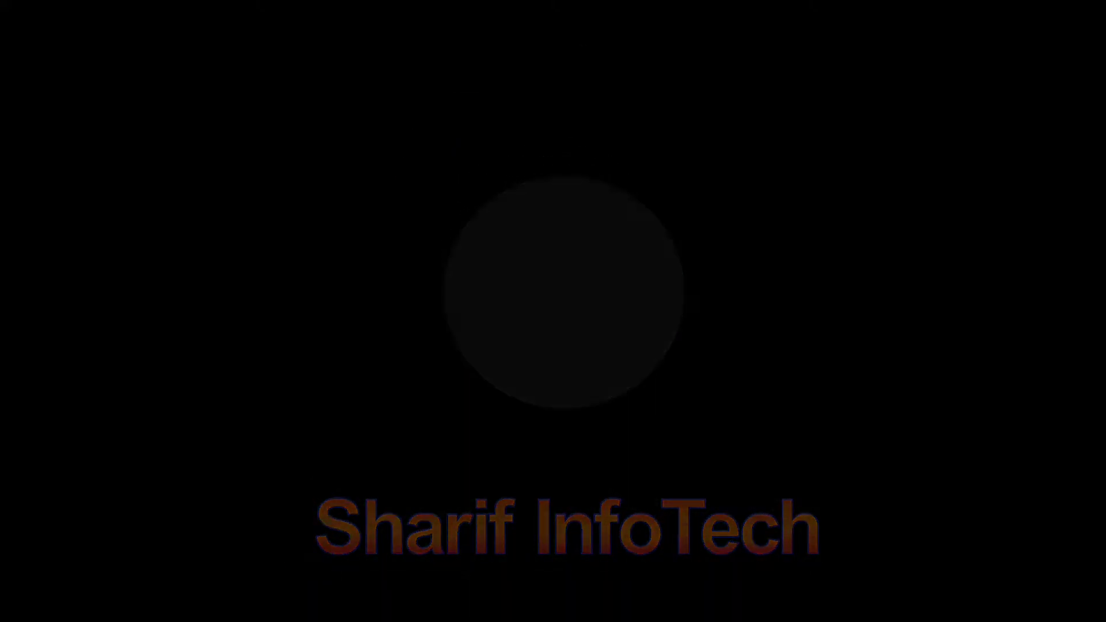
# Create a new Letter-size print document in landscape orientation
pyautogui.click(75, 42)
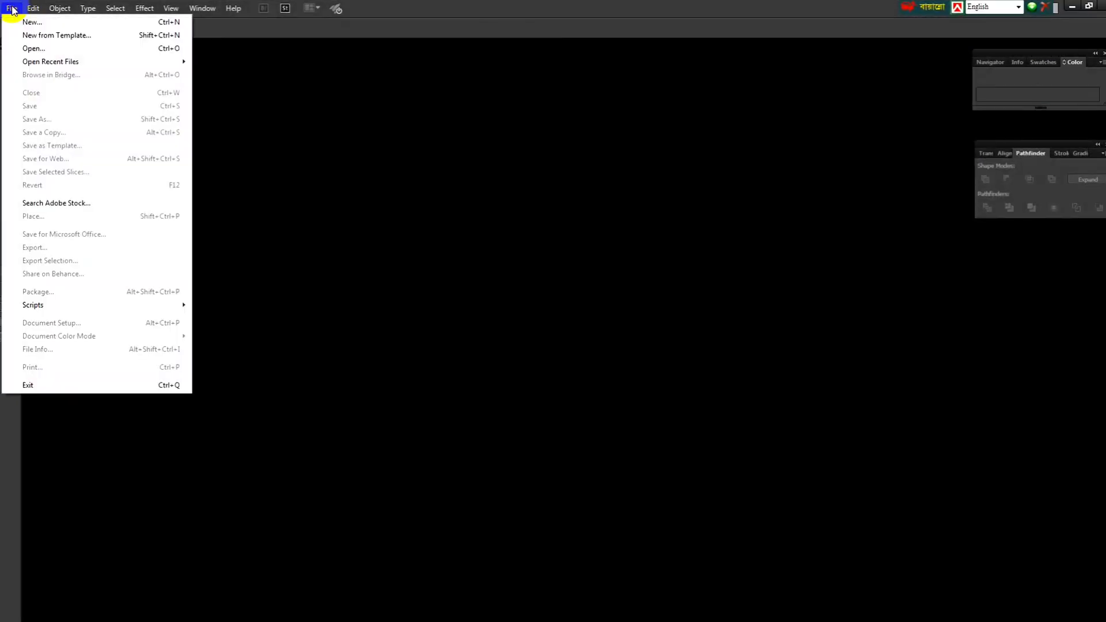
pyautogui.click(32, 24)
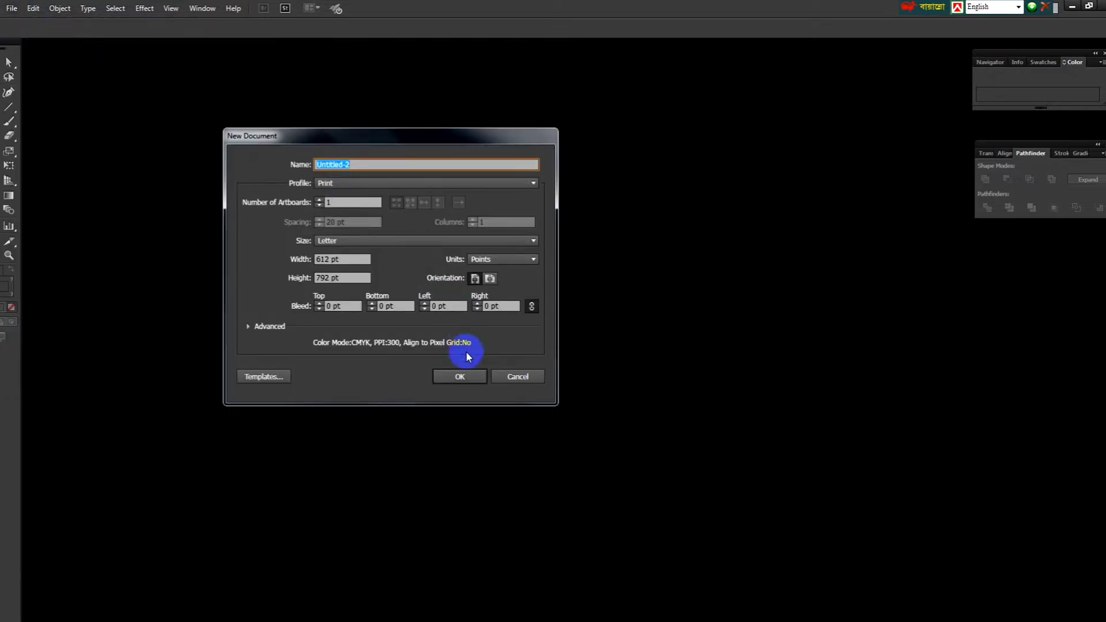
pyautogui.click(483, 279)
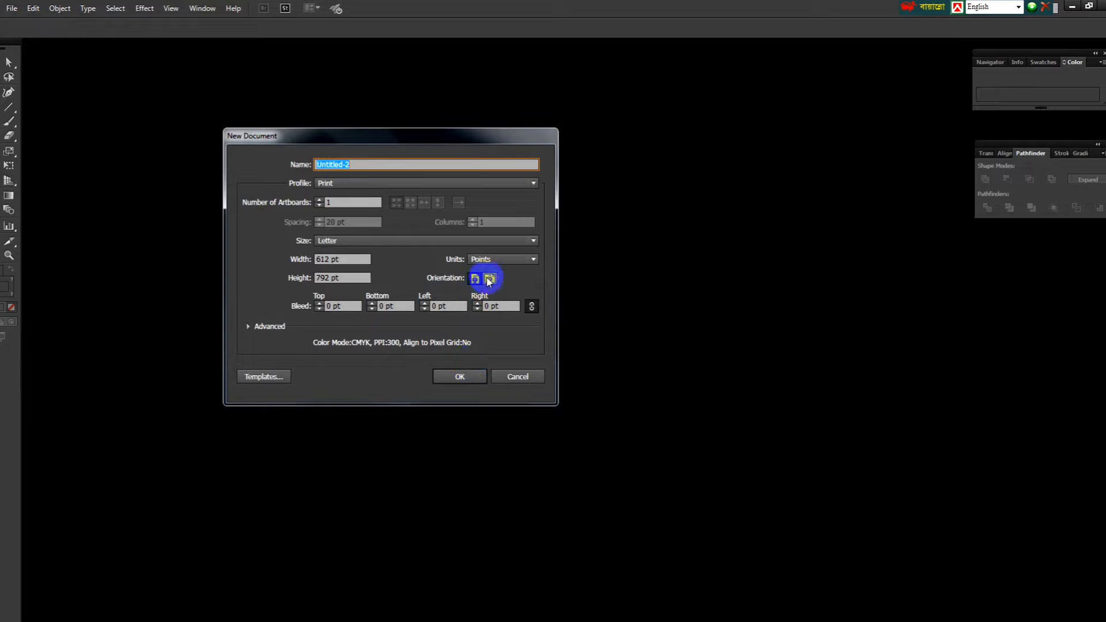
pyautogui.click(469, 378)
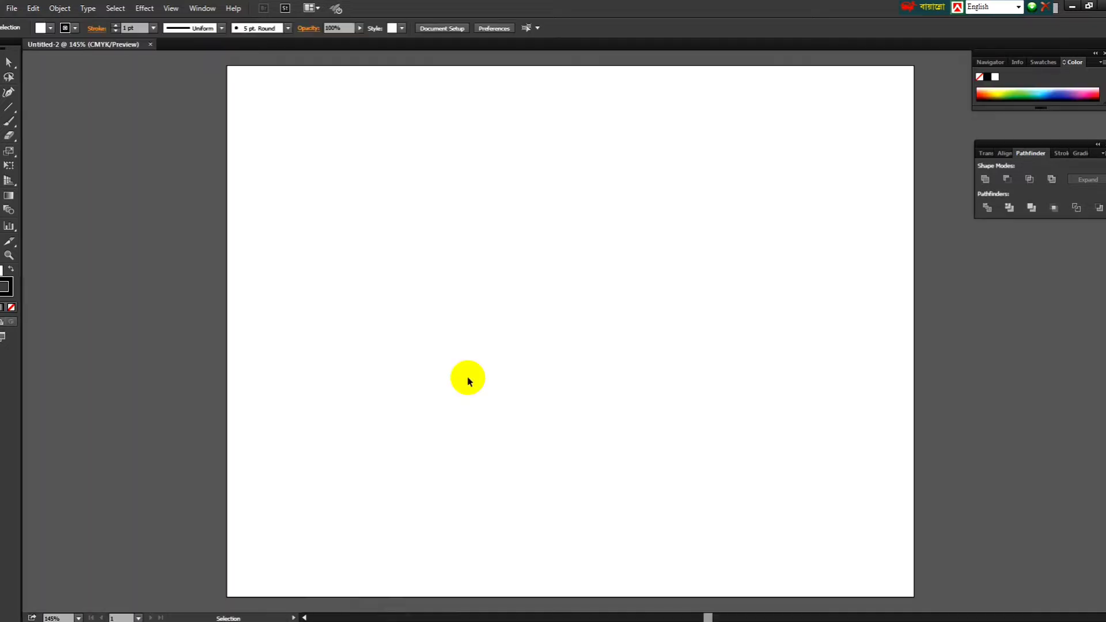
# Place a three-sided polygon with a 50 pt radius on the artboard
pyautogui.hotkey('ctrl', '+')
pyautogui.hotkey('ctrl', '+')
pyautogui.hotkey('ctrl', '+')
pyautogui.click(7, 122)
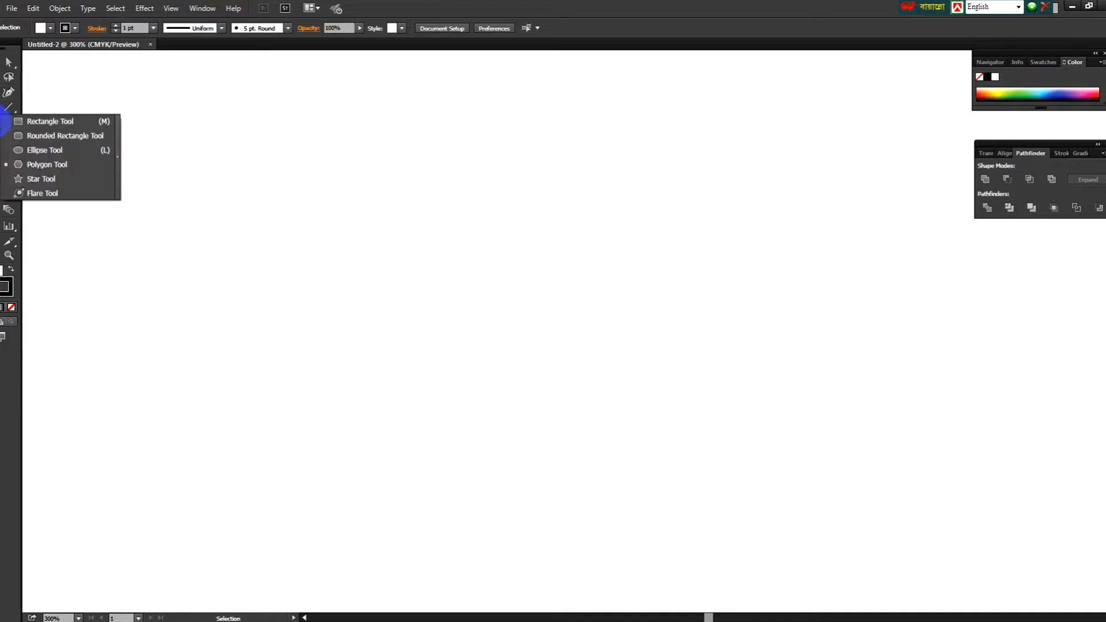
pyautogui.click(36, 165)
pyautogui.click(348, 239)
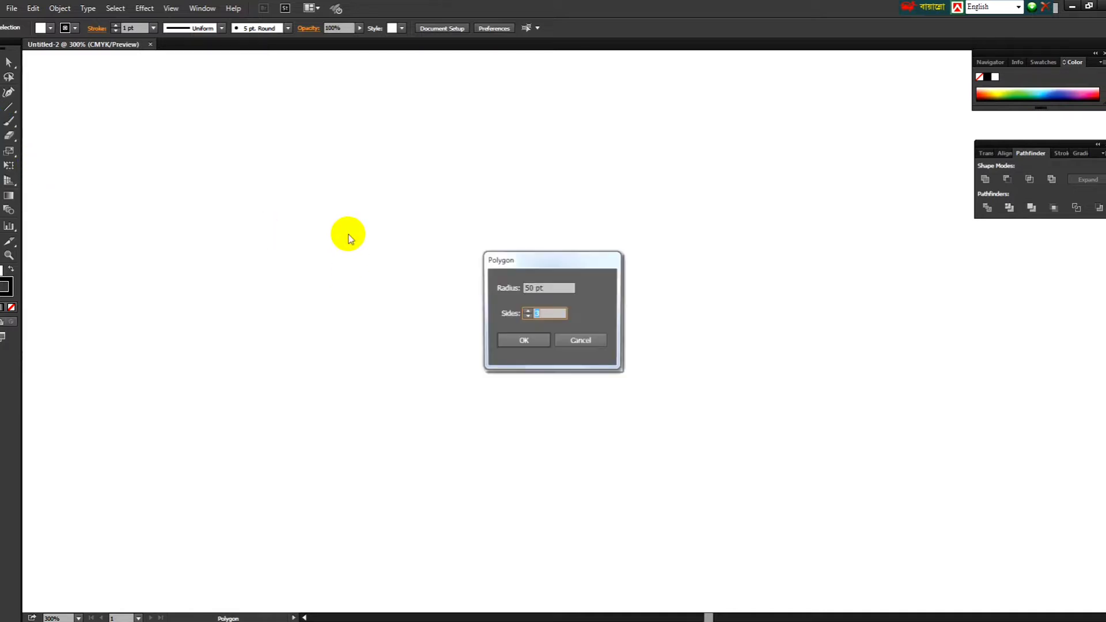
pyautogui.press('Return')
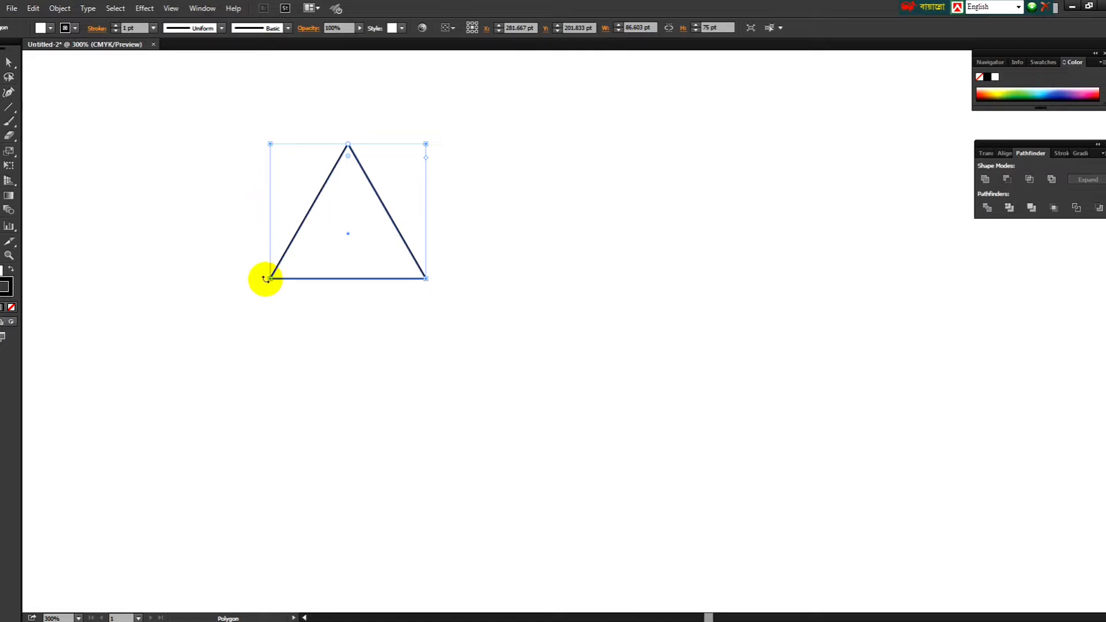
# Rotate the triangle to point right and enlarge it proportionally to about 108 by 125 pt
pyautogui.press('shift')
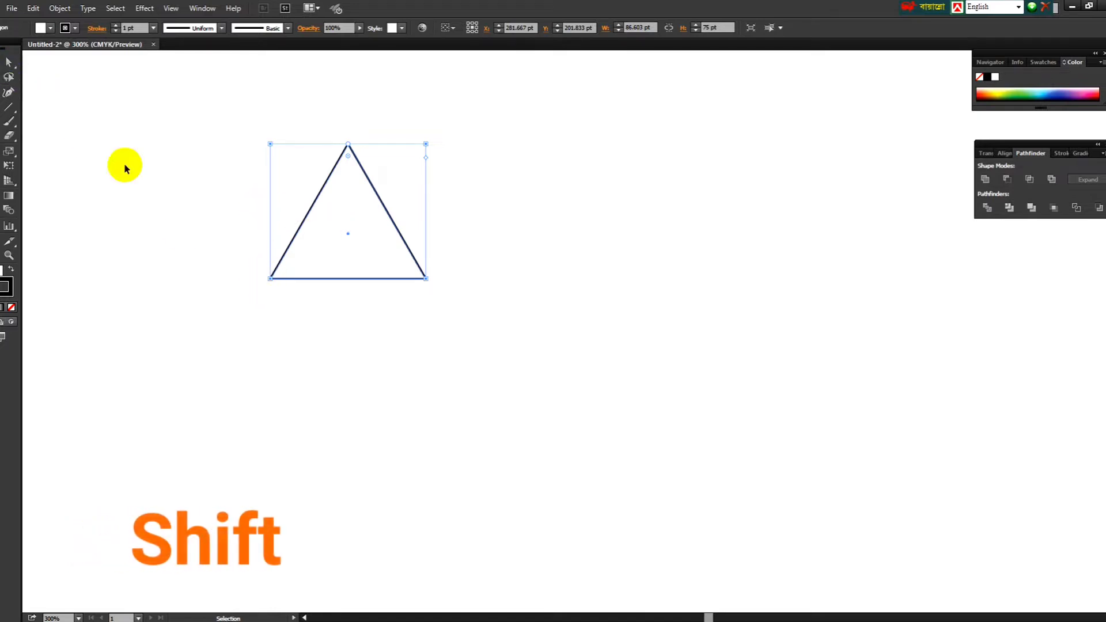
pyautogui.moveTo(262, 283); pyautogui.dragTo(346, 242)
pyautogui.moveTo(448, 372); pyautogui.dragTo(531, 440)
pyautogui.moveTo(428, 284); pyautogui.dragTo(427, 276)
# Give the triangle a green stroke with a weight of 20 pt
pyautogui.click(75, 29)
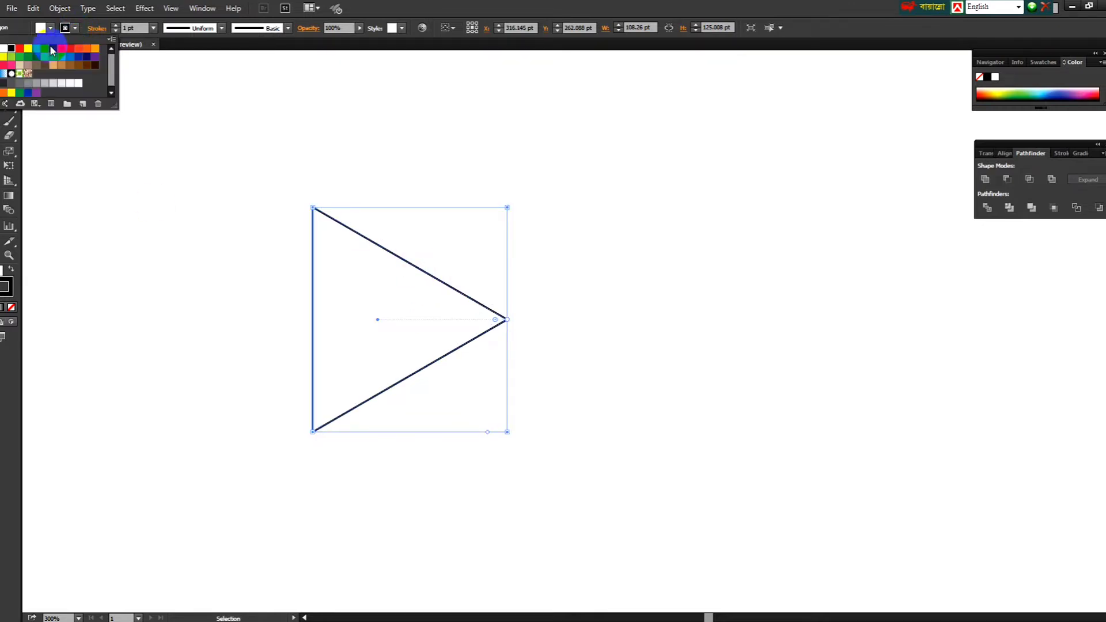
pyautogui.click(38, 50)
pyautogui.click(173, 136)
pyautogui.moveTo(281, 184); pyautogui.dragTo(564, 491)
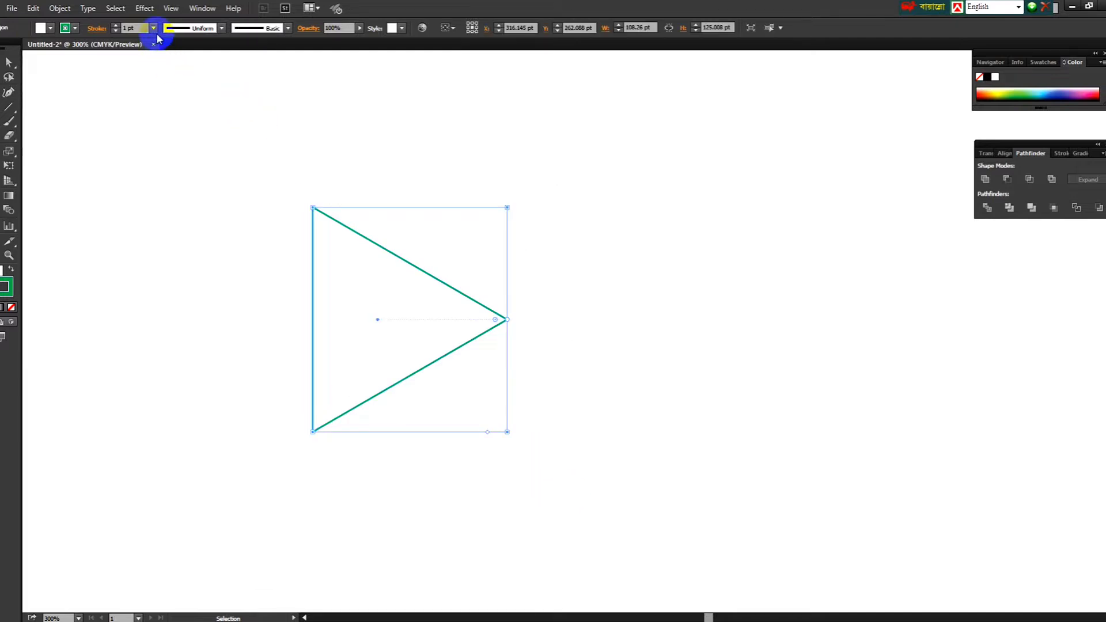
pyautogui.click(153, 29)
pyautogui.click(169, 265)
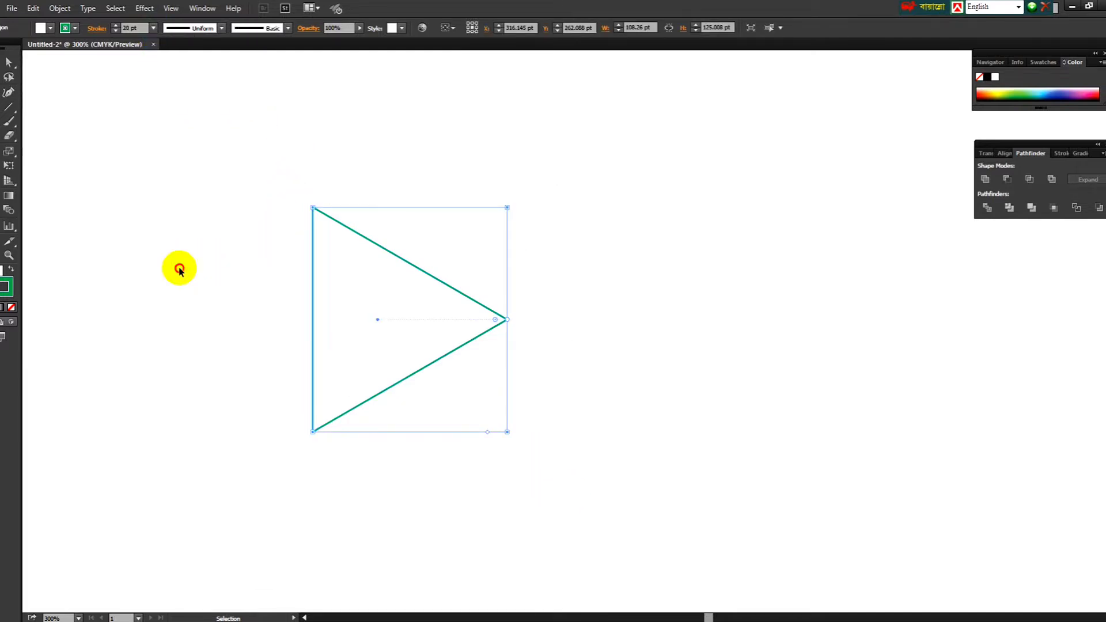
pyautogui.click(169, 251)
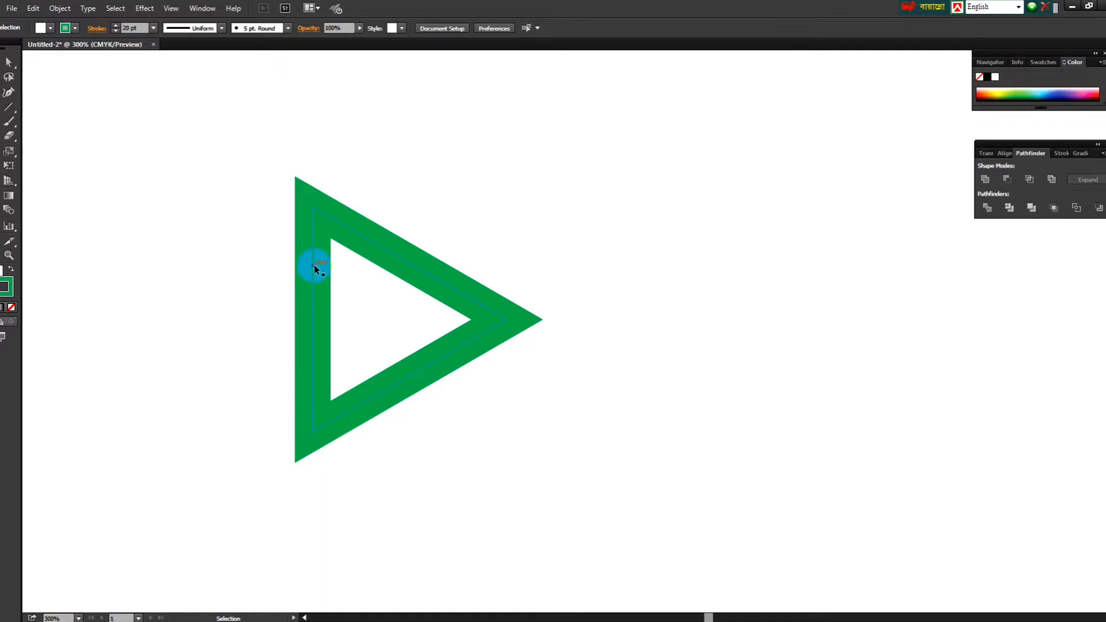
# Expand the green-stroked triangle's fill and stroke into shapes
pyautogui.scroll(2, 333, 278)
pyautogui.scroll(-1, 340, 273)
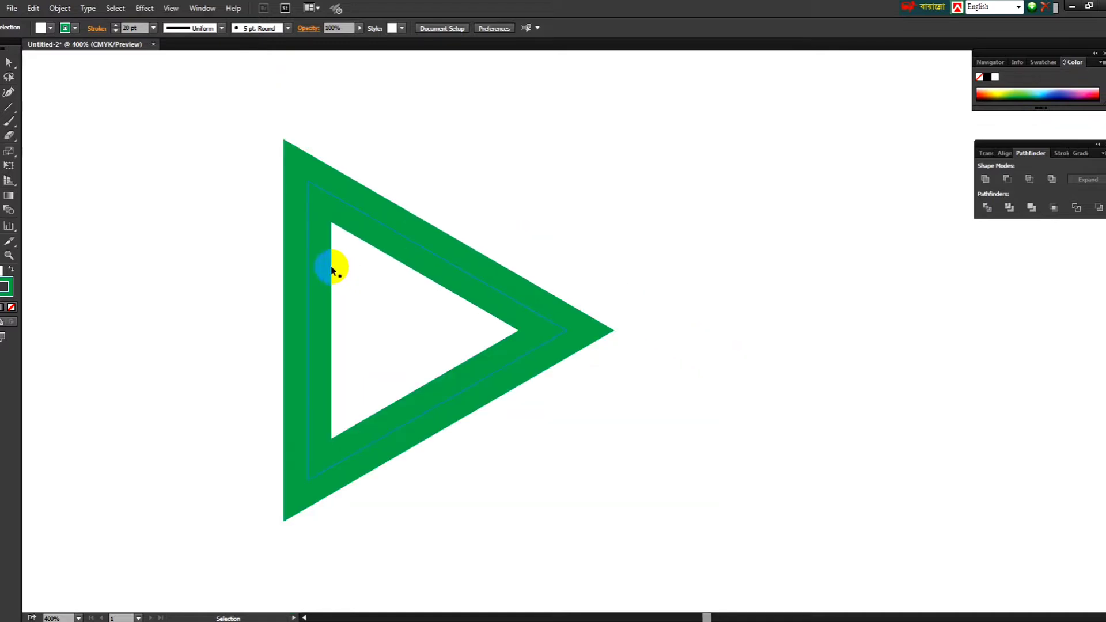
pyautogui.click(322, 196)
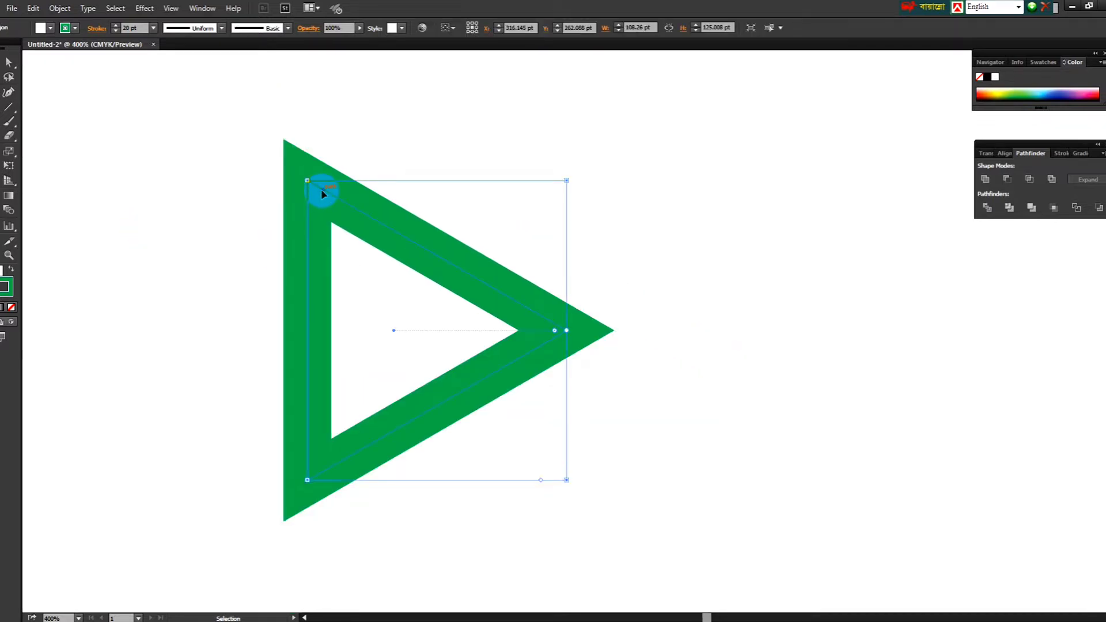
pyautogui.click(58, 10)
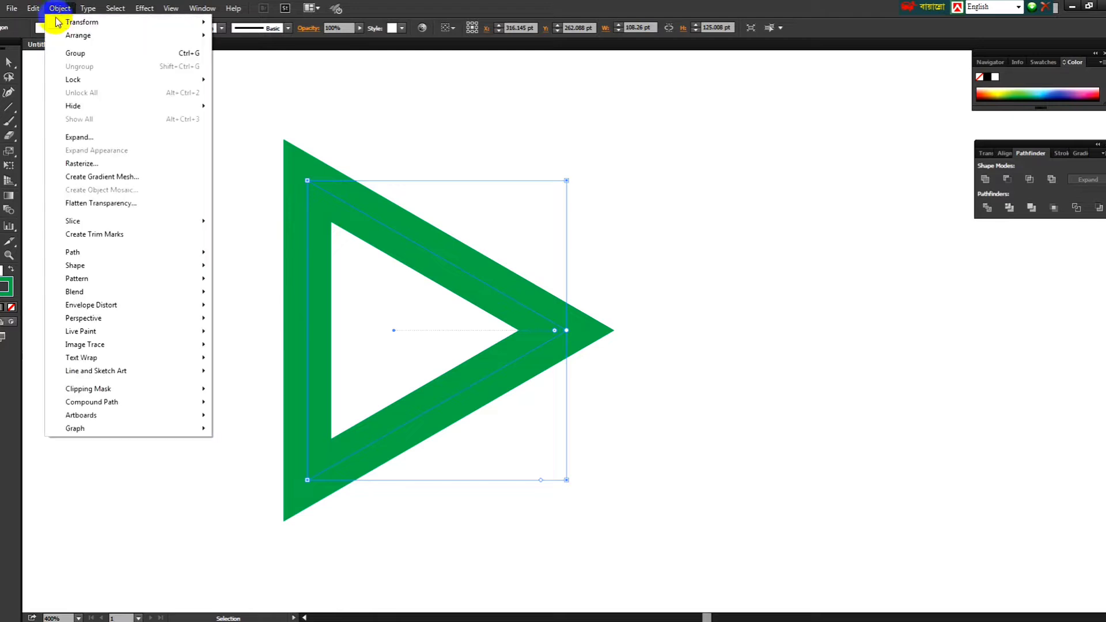
pyautogui.click(81, 137)
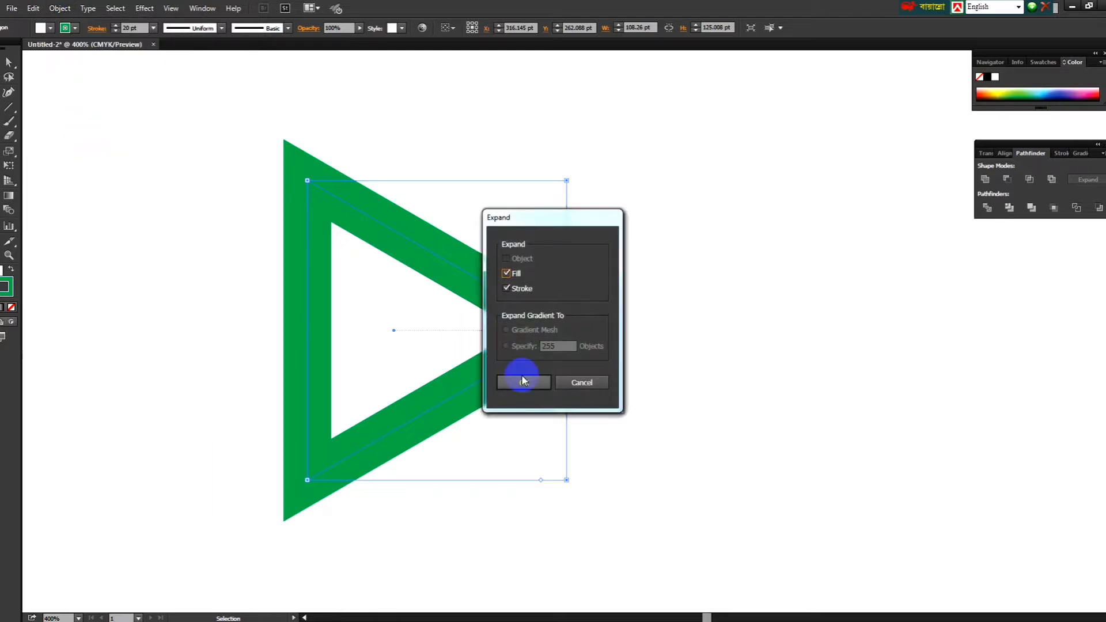
pyautogui.click(530, 385)
pyautogui.click(655, 252)
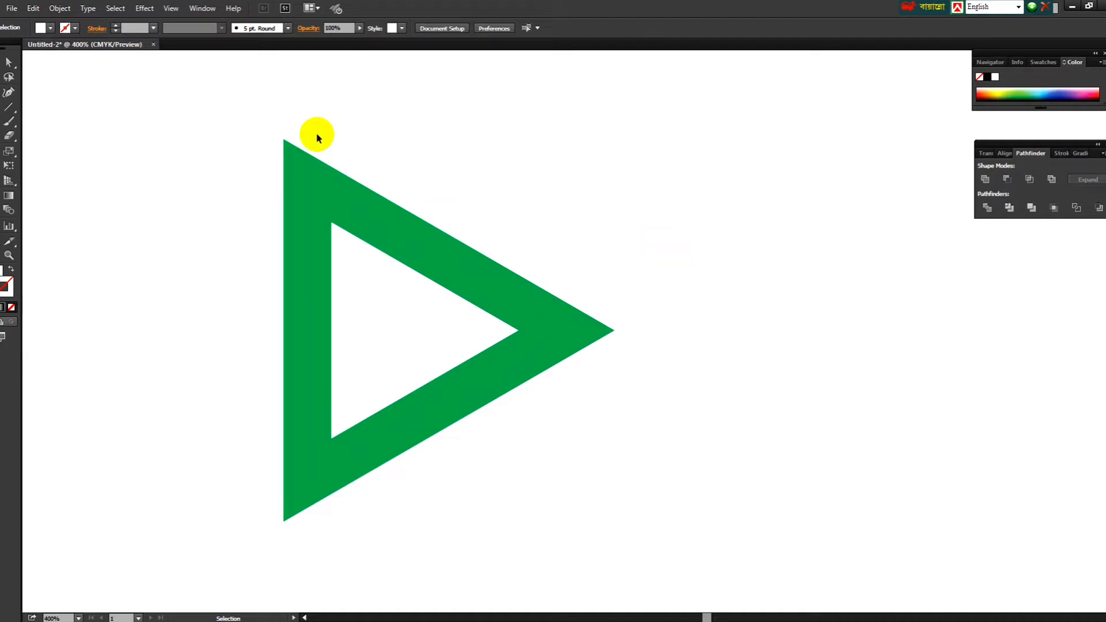
# Delete the middle triangle path from the expanded group using outline view, then return to the preview view
pyautogui.click(172, 9)
pyautogui.click(184, 23)
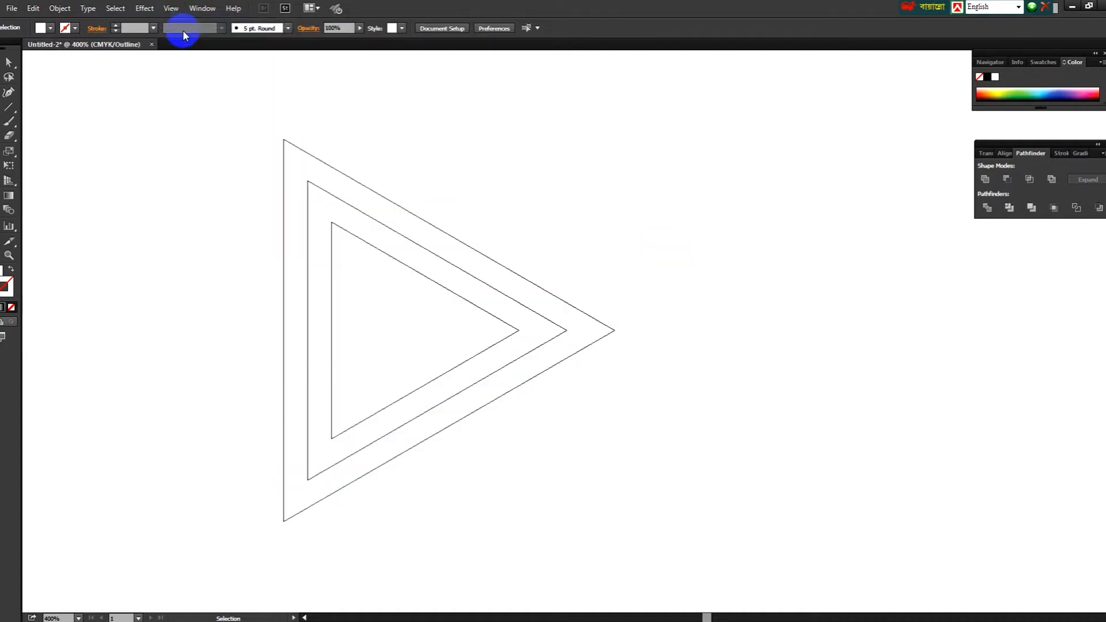
pyautogui.doubleClick(346, 203)
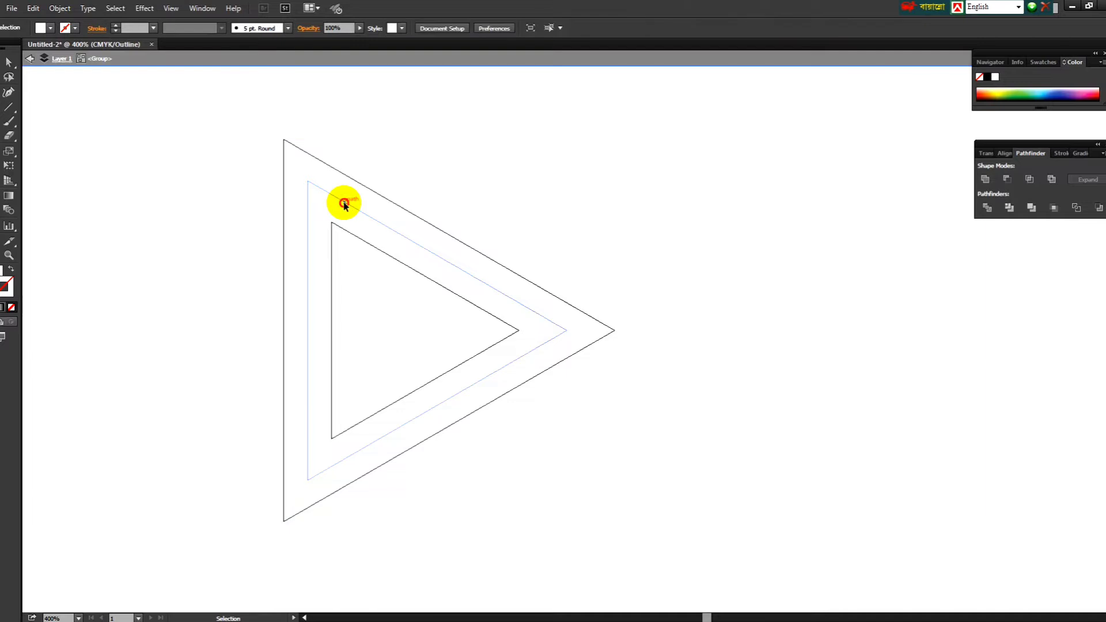
pyautogui.click(345, 204)
pyautogui.press('Delete')
pyautogui.press('Escape')
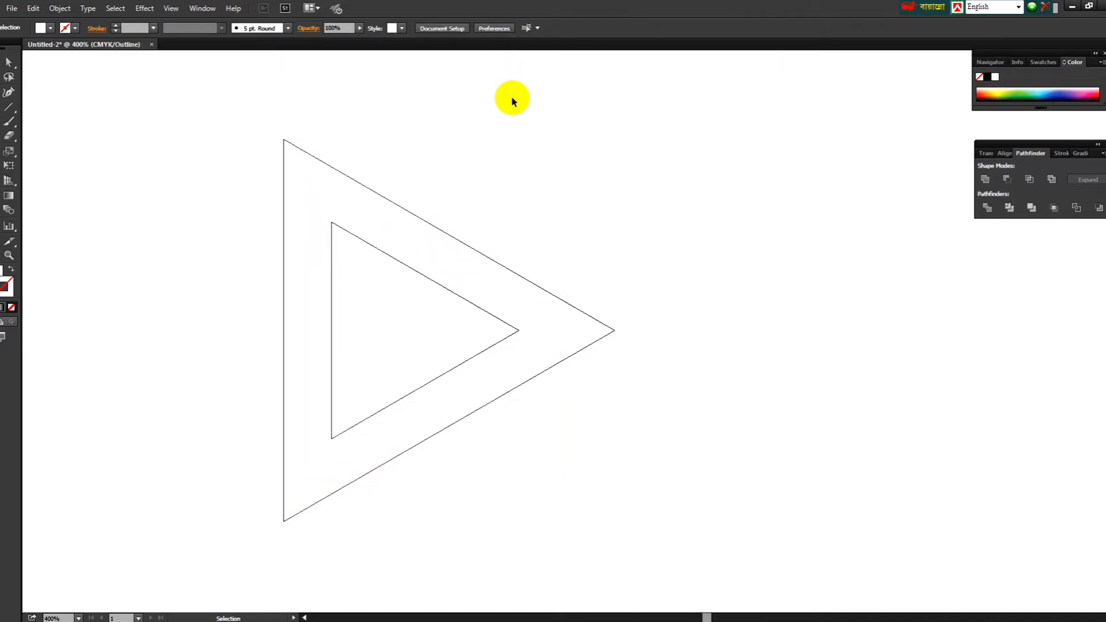
pyautogui.click(494, 132)
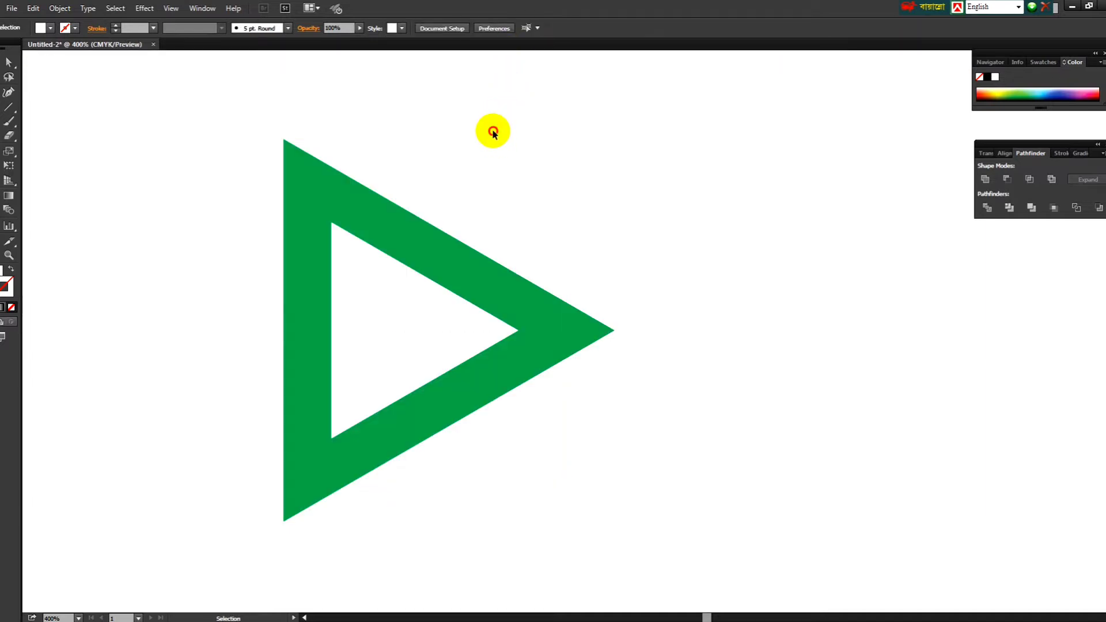
# Fill the triangular frame with dark blue and shift it slightly
pyautogui.click(429, 240)
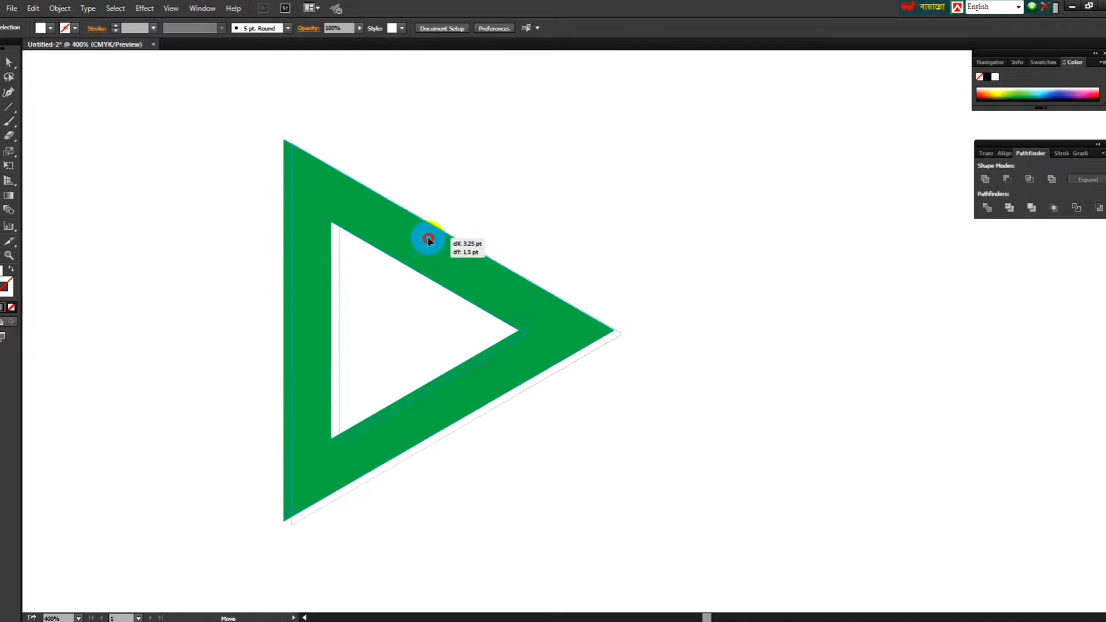
pyautogui.click(51, 28)
pyautogui.click(54, 50)
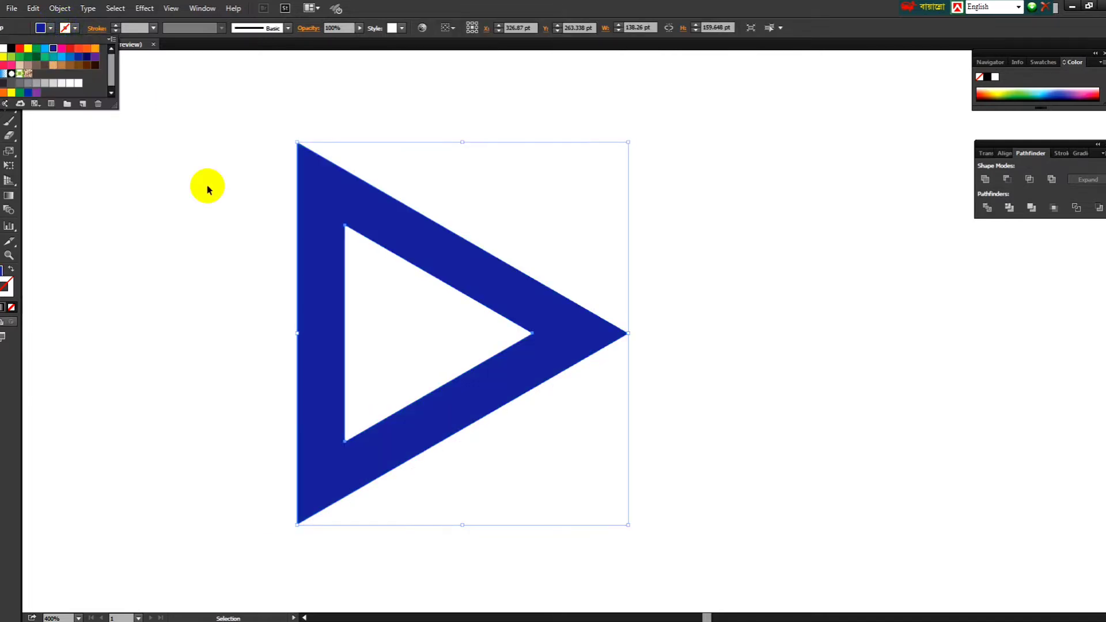
pyautogui.click(208, 185)
pyautogui.moveTo(317, 199); pyautogui.dragTo(326, 189)
pyautogui.click(204, 173)
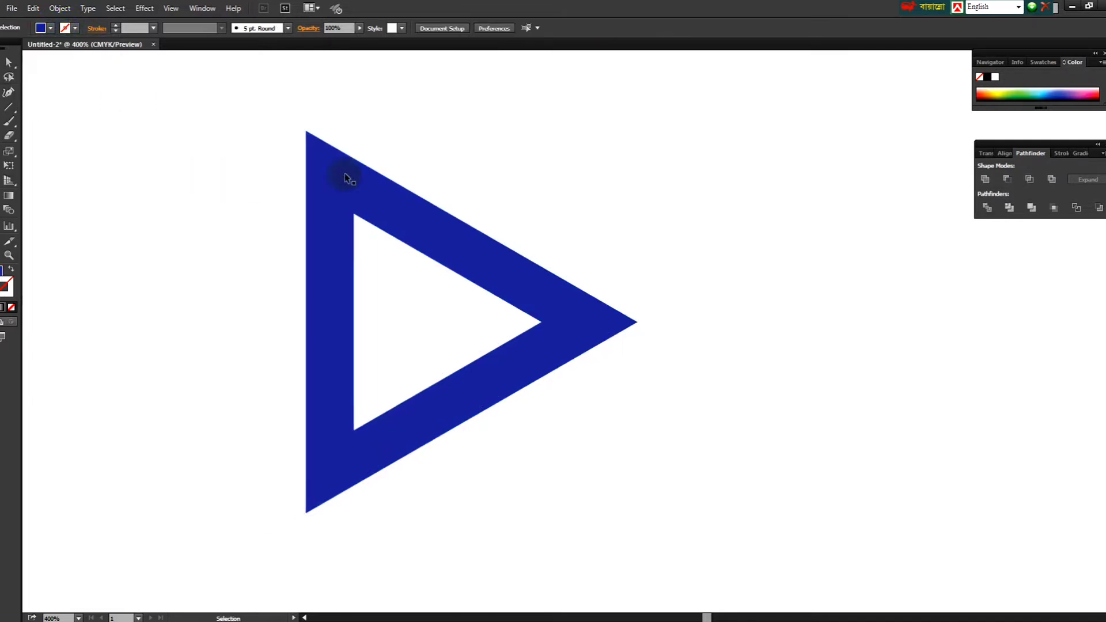
# Isolate the triangular frame's outer path and round its three outer corners
pyautogui.doubleClick(331, 168)
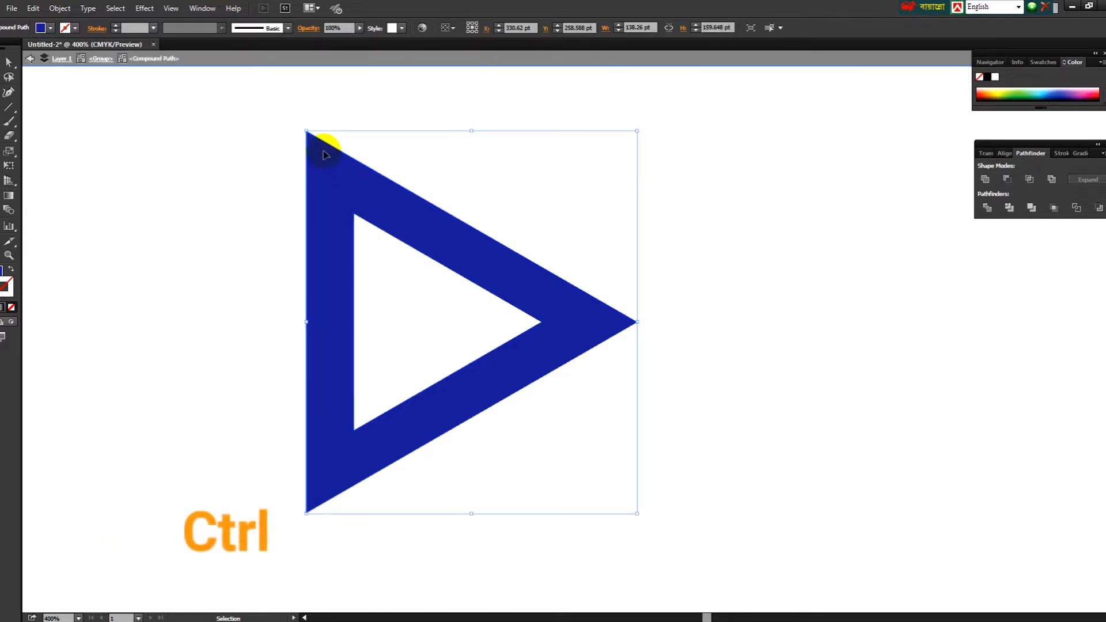
pyautogui.keyDown('ctrl'); pyautogui.click(326, 154); pyautogui.keyUp('ctrl')
pyautogui.moveTo(314, 145); pyautogui.dragTo(331, 178)
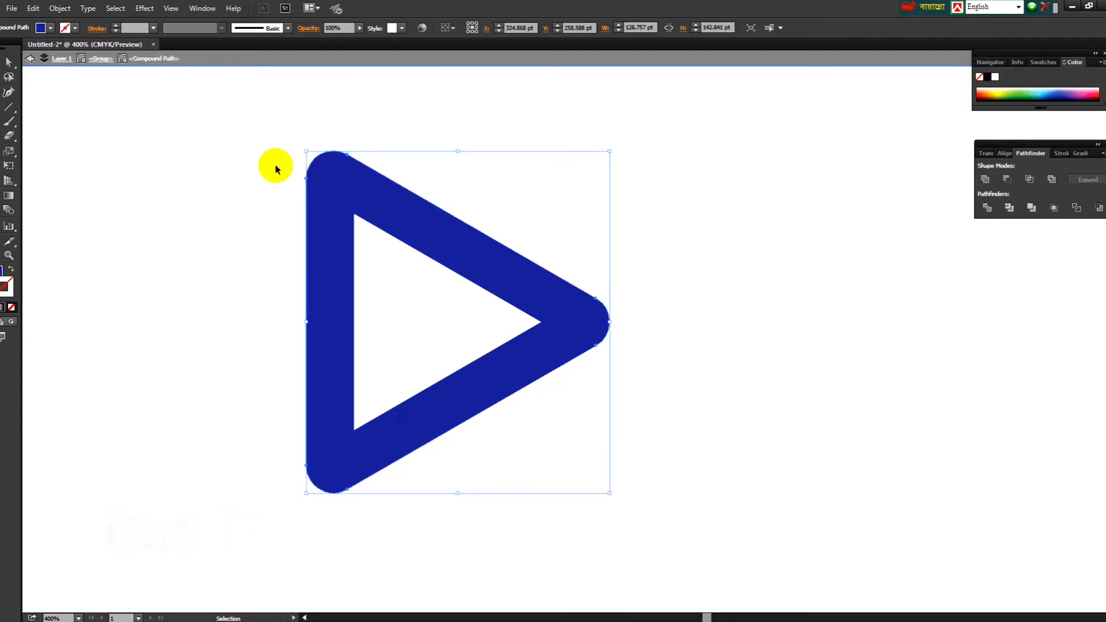
pyautogui.doubleClick(241, 172)
# Shift the rounded triangular frame slightly and apply the Pathfinder Divide operation to it
pyautogui.moveTo(326, 200)
pyautogui.mouseDown()
pyautogui.moveTo(317, 195)
pyautogui.moveTo(308, 210)
pyautogui.mouseUp()
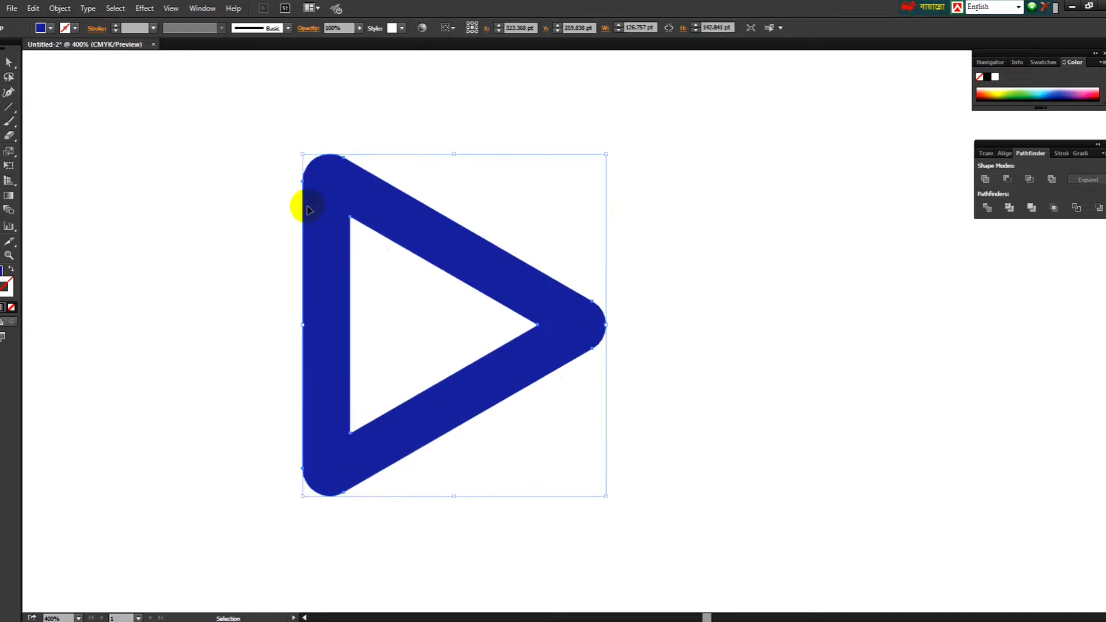
pyautogui.click(988, 209)
pyautogui.click(720, 173)
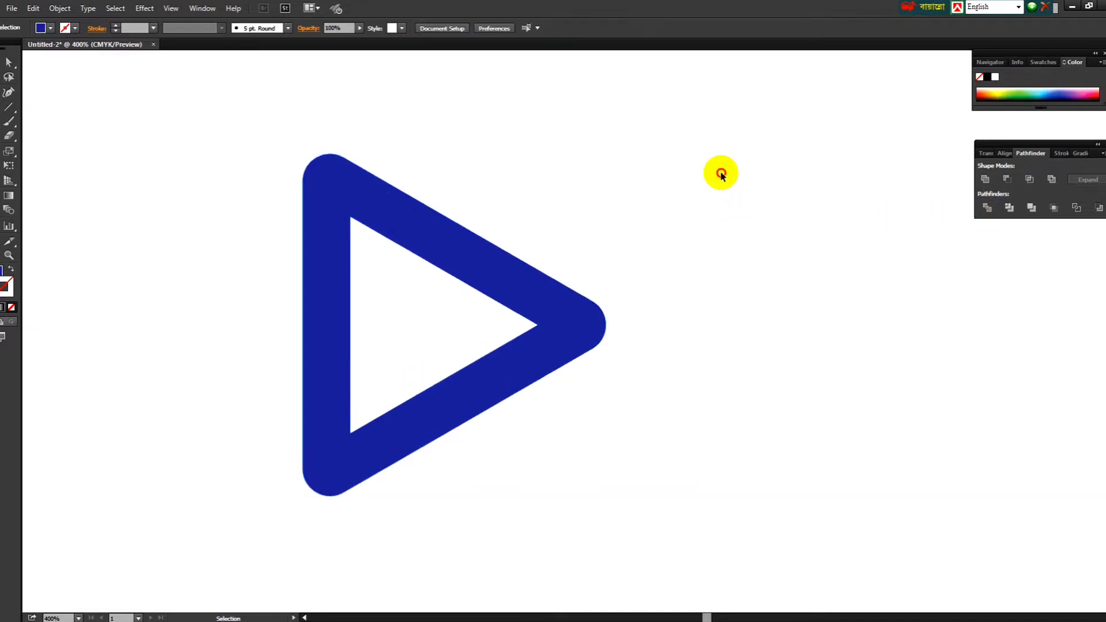
pyautogui.click(467, 245)
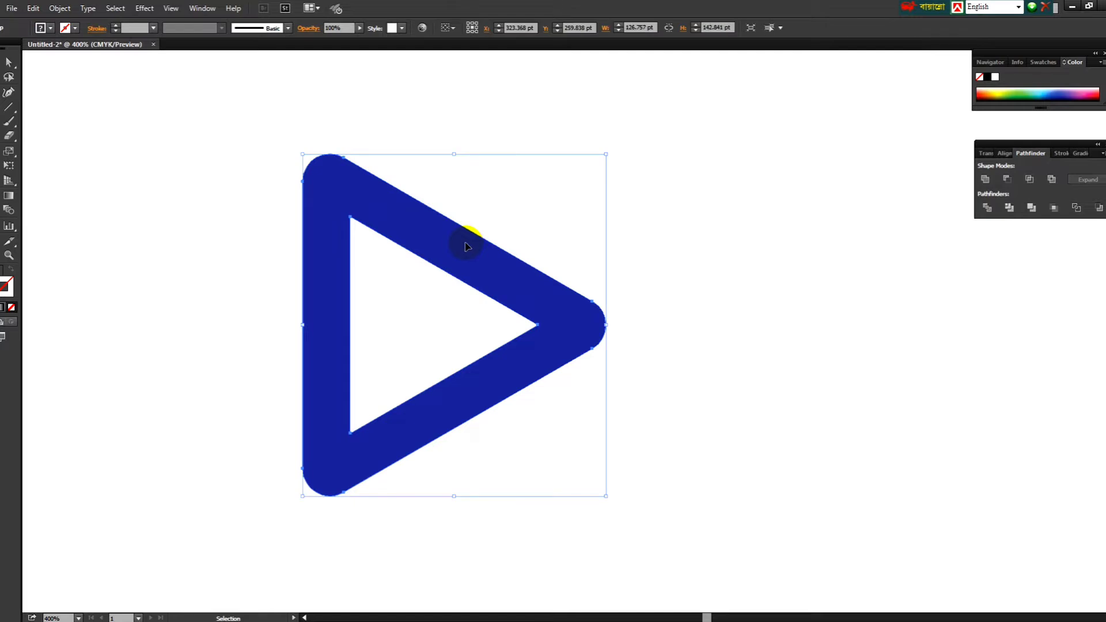
pyautogui.click(254, 193)
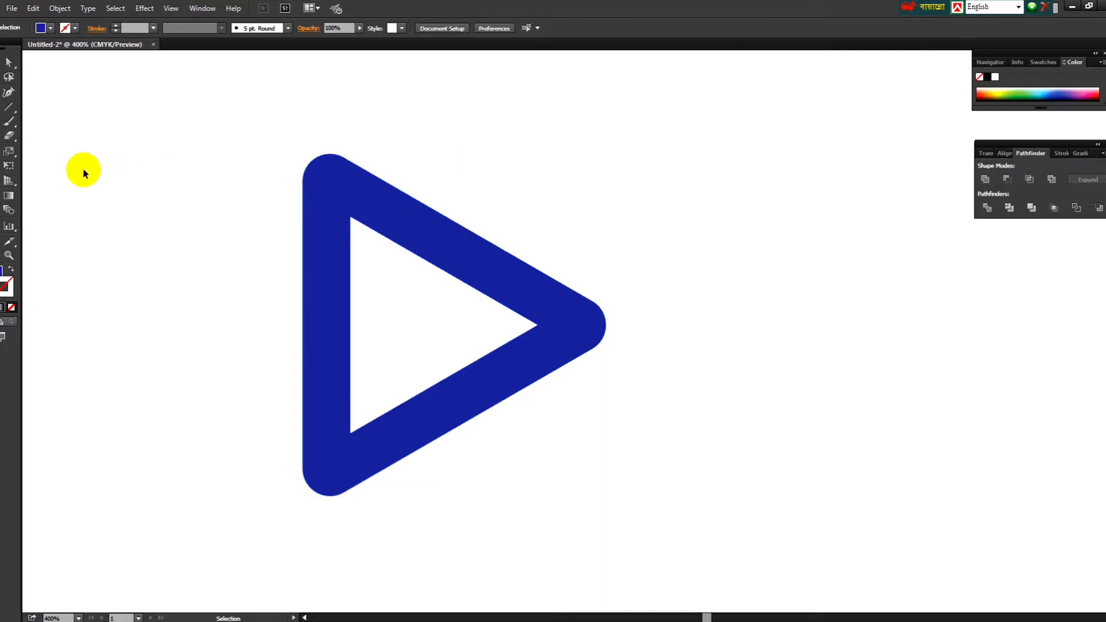
# Add a light blue three-sided polygon with a 50 pt radius beside the dark blue frame
pyautogui.click(1, 120)
pyautogui.click(49, 29)
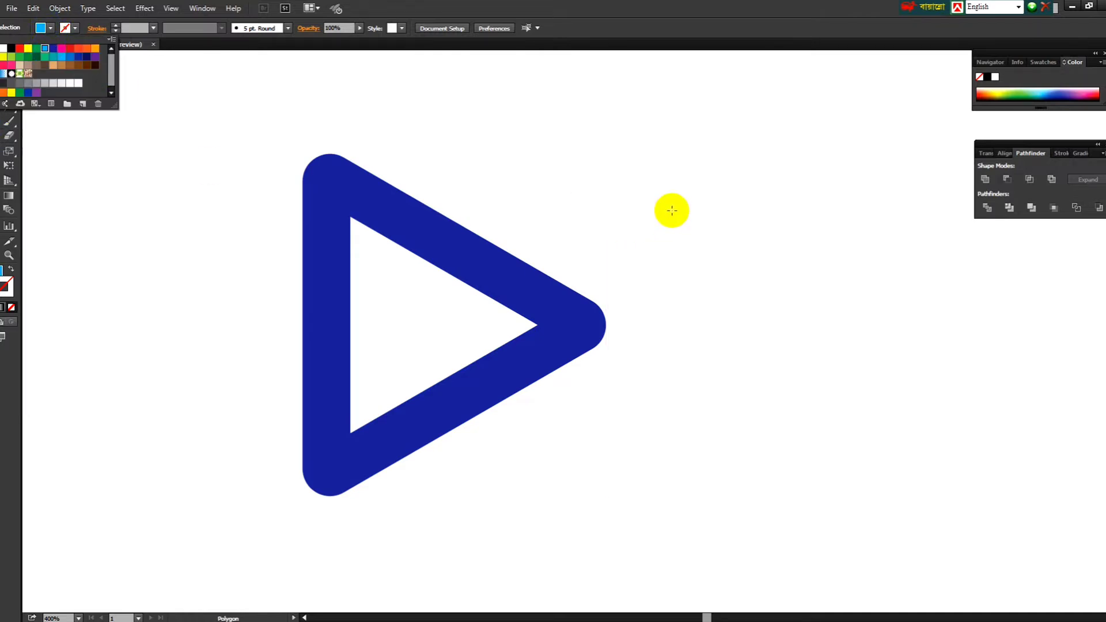
pyautogui.click(719, 193)
pyautogui.click(719, 195)
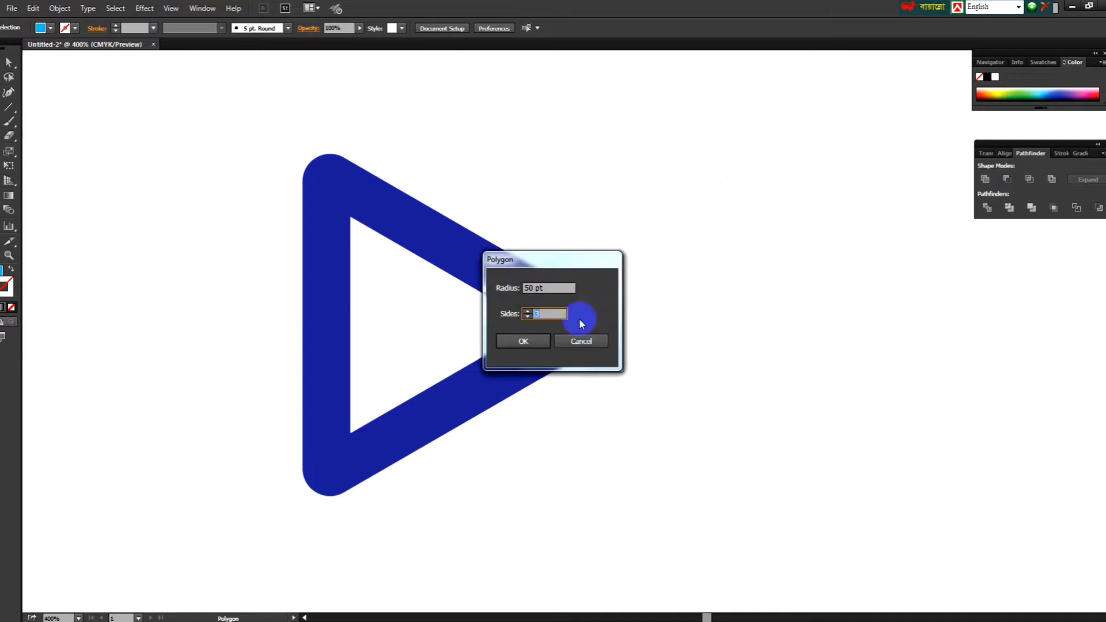
pyautogui.click(529, 342)
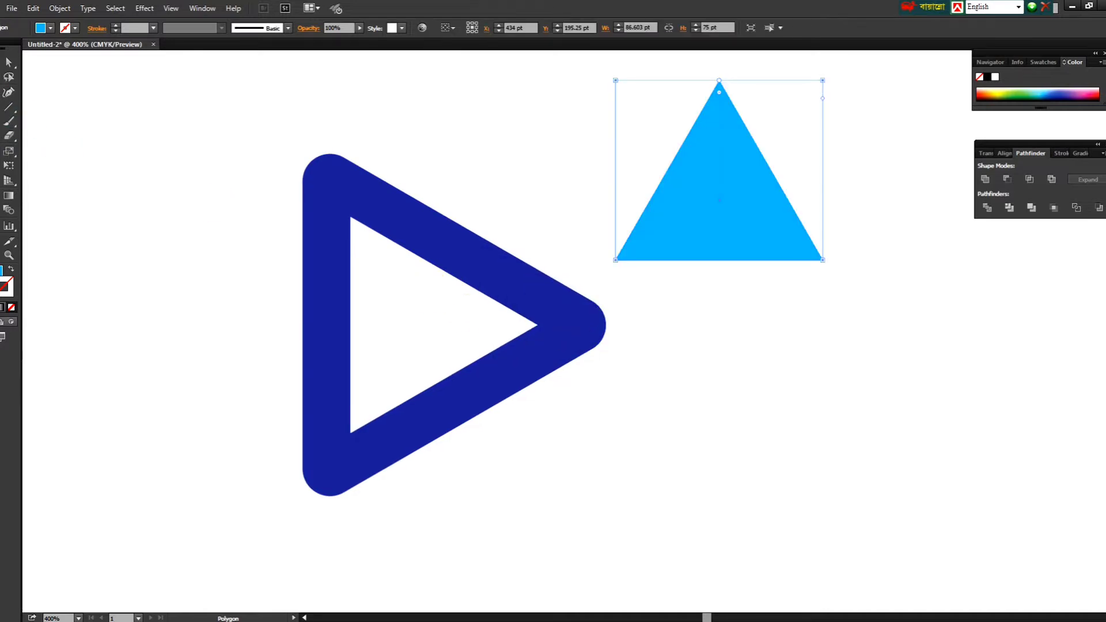
# Rotate the light blue triangle 90 degrees to point right and place it beside the frame's tip
pyautogui.moveTo(766, 230); pyautogui.dragTo(802, 350)
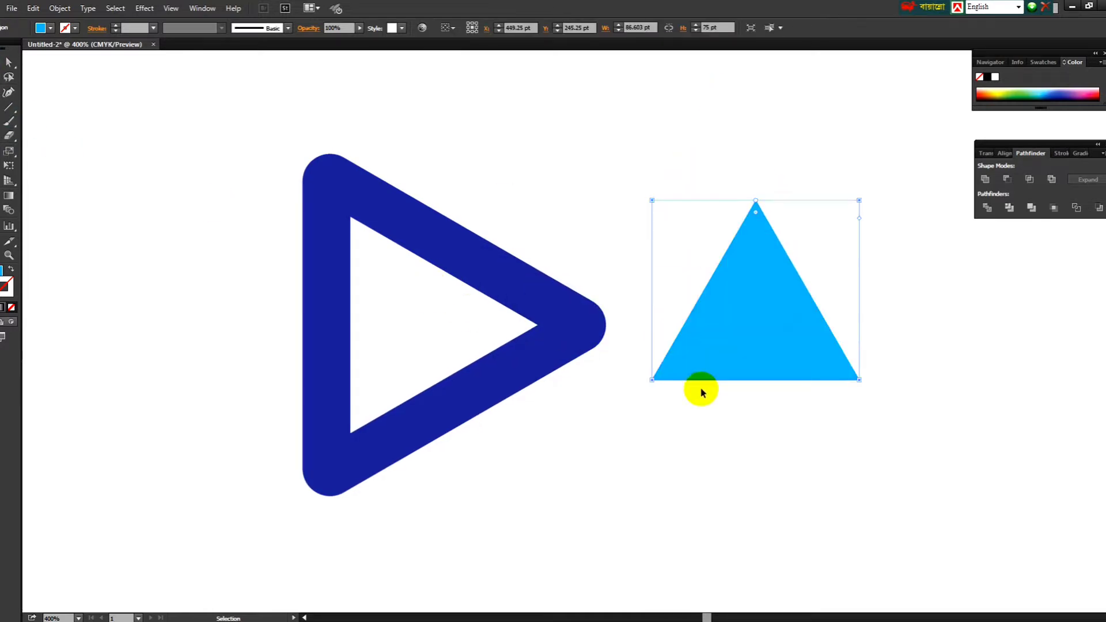
pyautogui.moveTo(651, 383); pyautogui.dragTo(701, 214)
pyautogui.moveTo(748, 304); pyautogui.dragTo(735, 317)
pyautogui.click(71, 100)
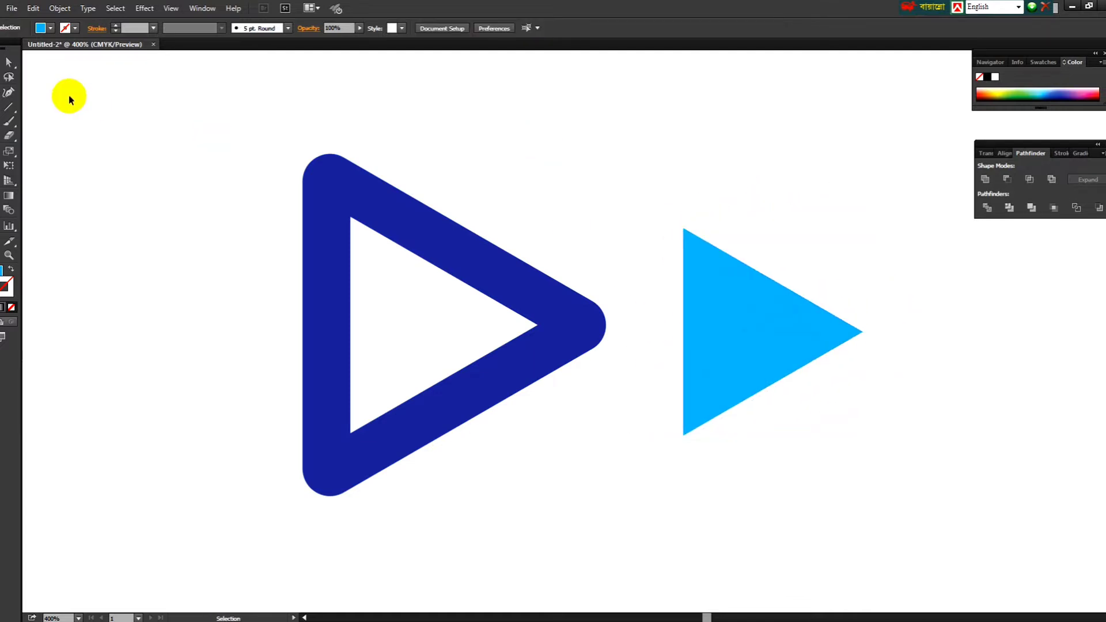
# Shift the light blue triangle slightly, switch to outline view and delete its upper corner point, leaving only the lower slanted edge
pyautogui.click(8, 62)
pyautogui.moveTo(705, 277); pyautogui.dragTo(708, 292)
pyautogui.click(171, 8)
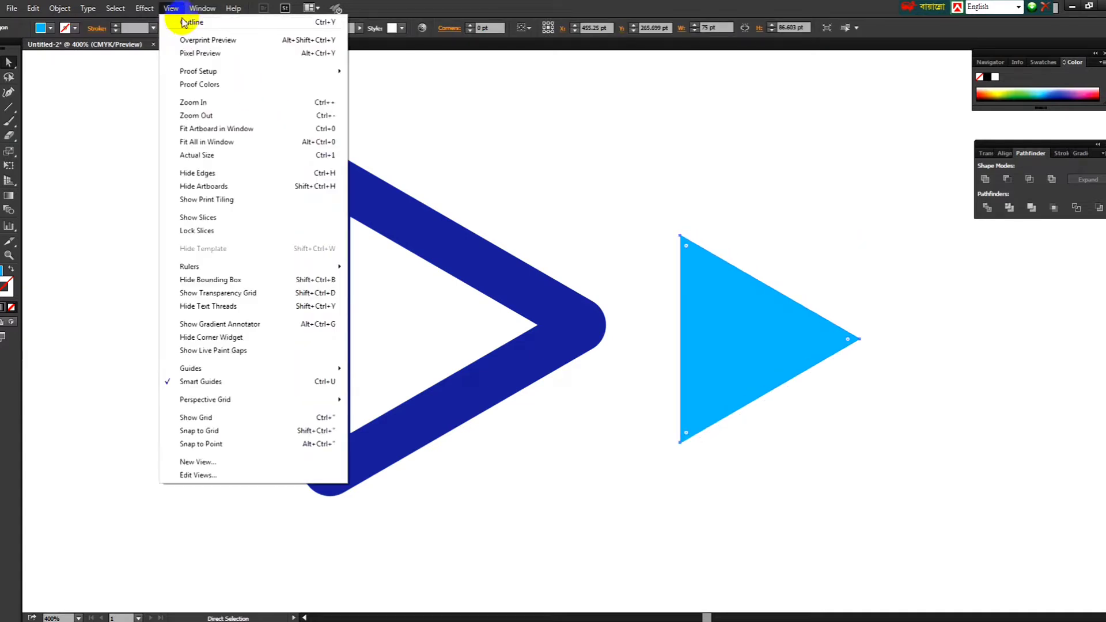
pyautogui.click(183, 22)
pyautogui.moveTo(650, 218); pyautogui.dragTo(741, 290)
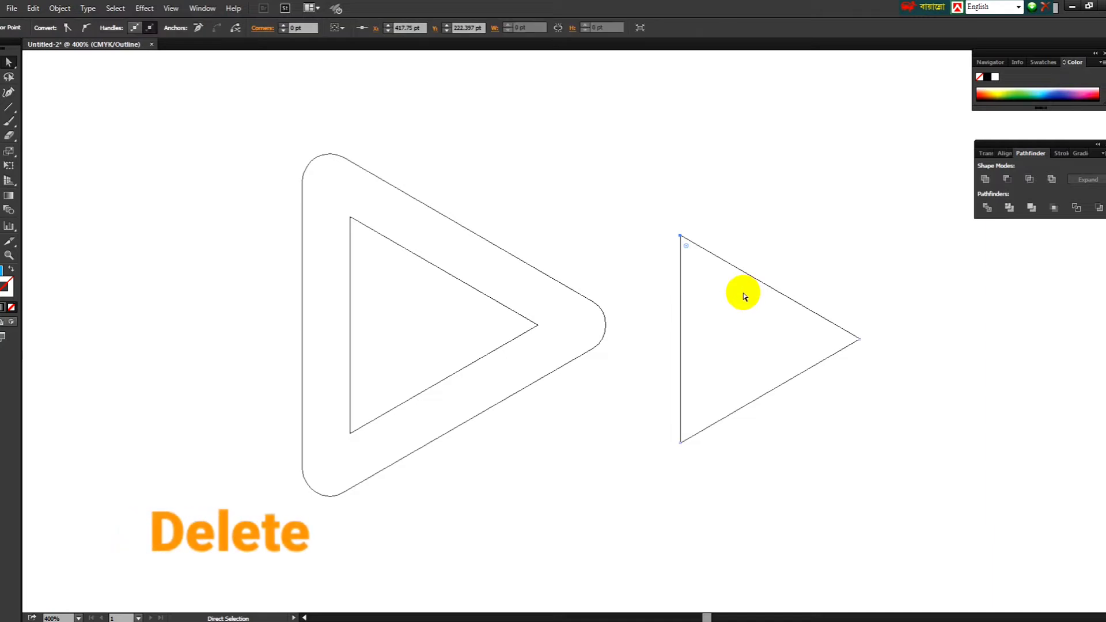
pyautogui.press('Delete')
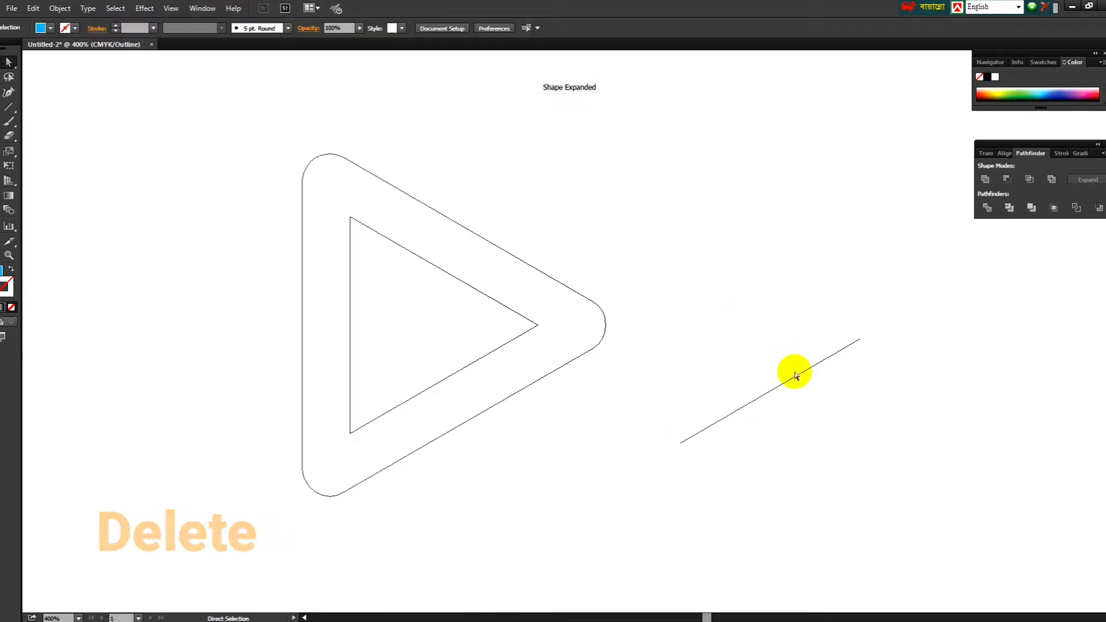
# Move the slanted line to the frame's inner lower-left corner and place a parallel copy above it
pyautogui.moveTo(795, 375); pyautogui.dragTo(337, 414)
pyautogui.scroll(-3, 561, 455)
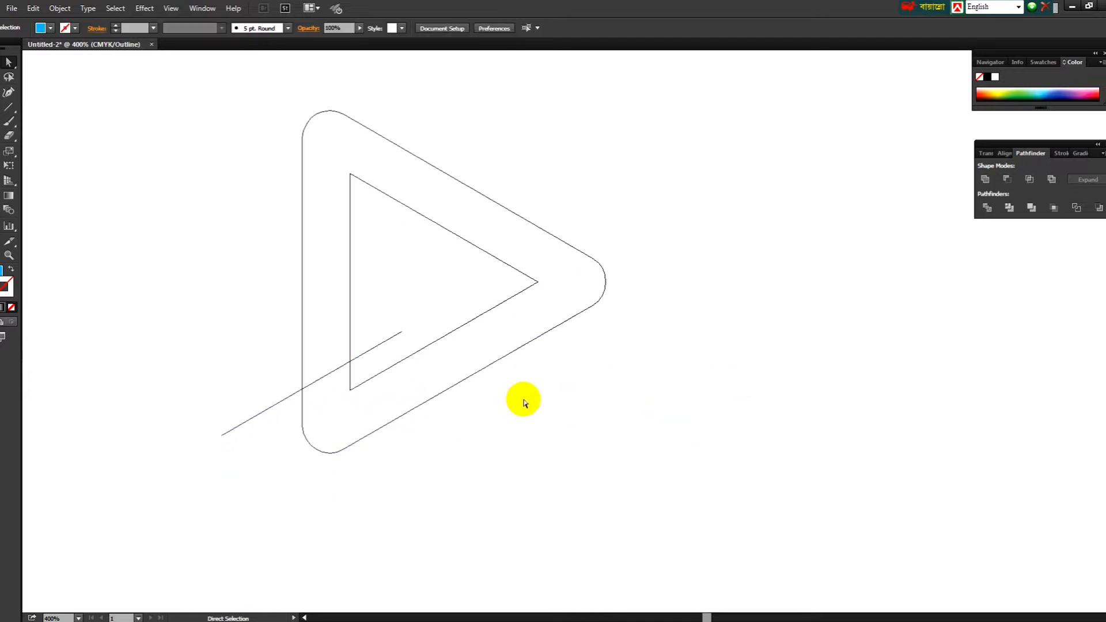
pyautogui.scroll(2, 255, 356)
pyautogui.scroll(1, 353, 254)
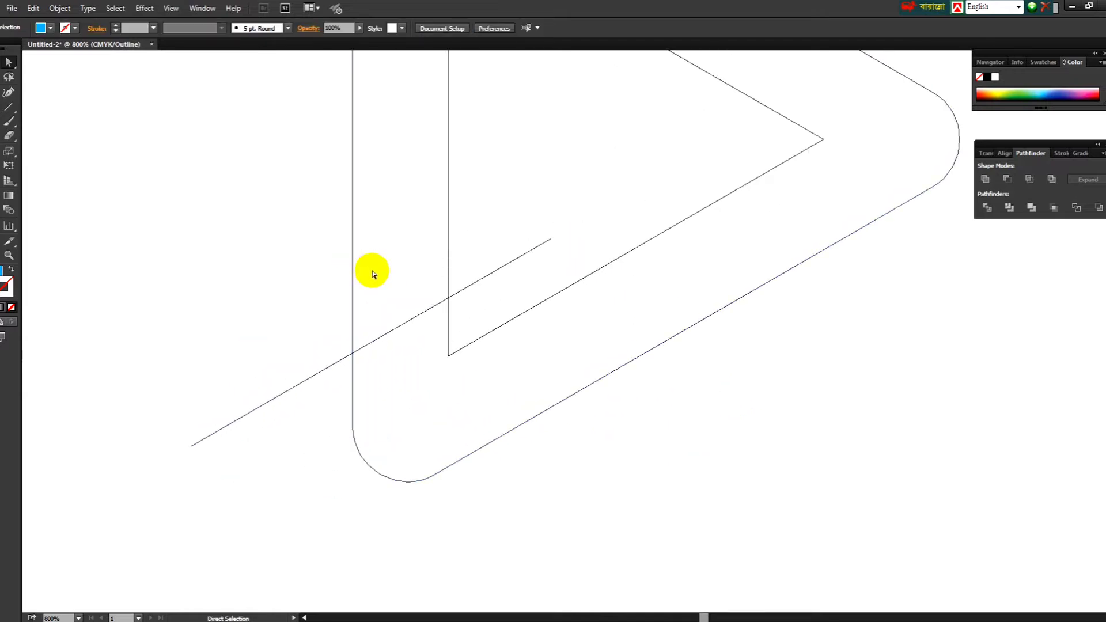
pyautogui.press('v')
pyautogui.moveTo(547, 247); pyautogui.dragTo(426, 282)
pyautogui.click(468, 376)
pyautogui.click(542, 249)
pyautogui.hotkey('ctrl', '-')
pyautogui.hotkey('ctrl', '-')
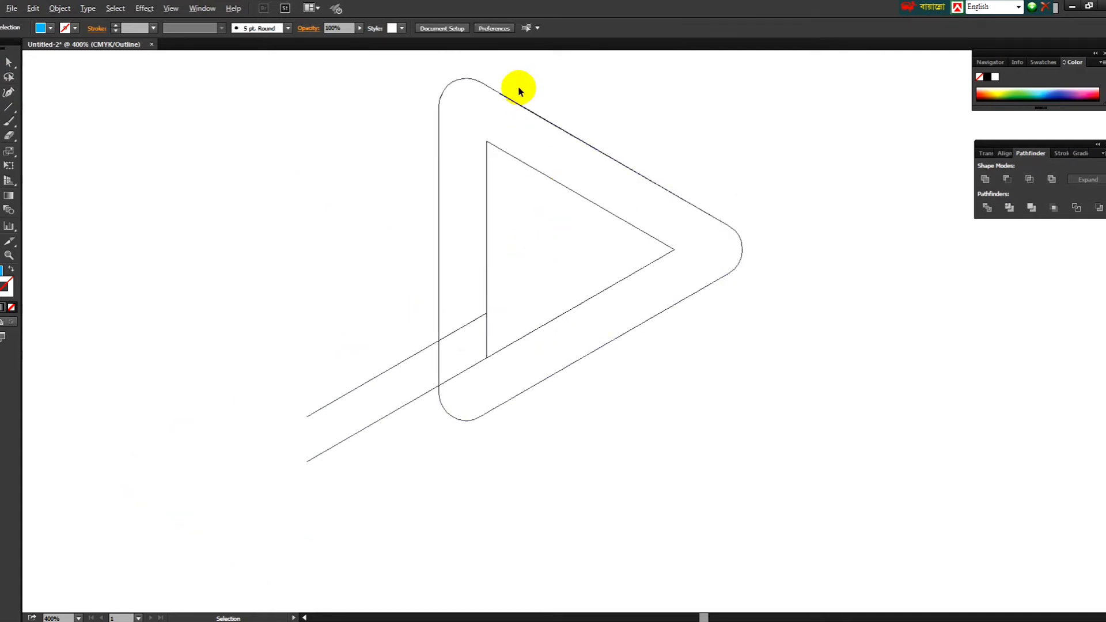
# Nudge the upper slanted line about 8 pt to the right to narrow the gap between the two parallel lines
pyautogui.scroll(4, 519, 90)
pyautogui.scroll(-4, 484, 261)
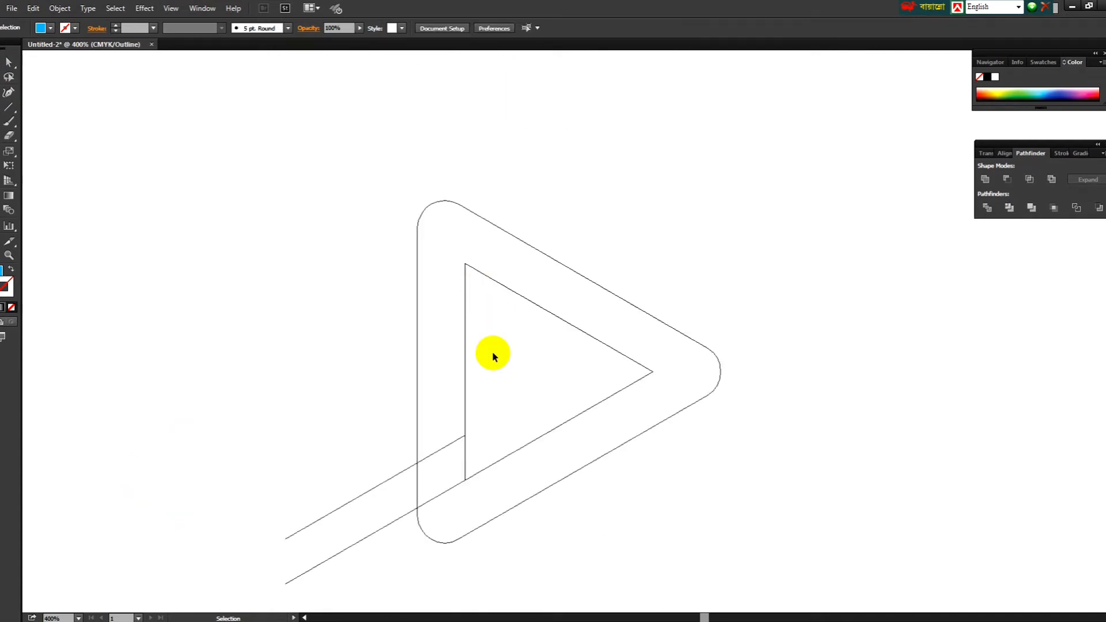
pyautogui.scroll(-2, 493, 353)
pyautogui.scroll(-2, 493, 361)
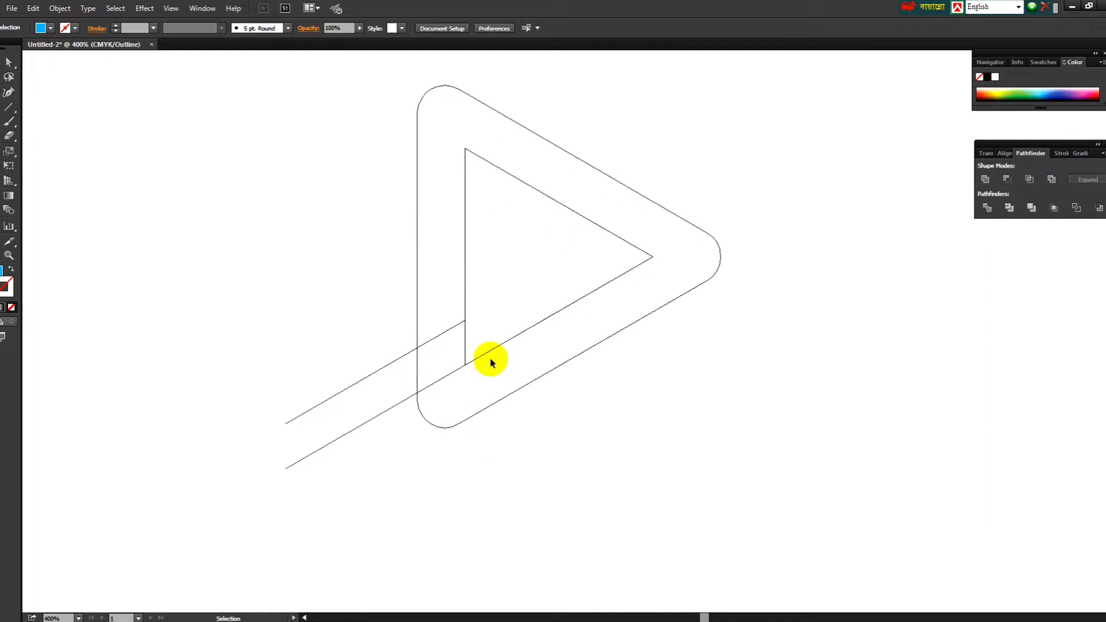
pyautogui.click(401, 359)
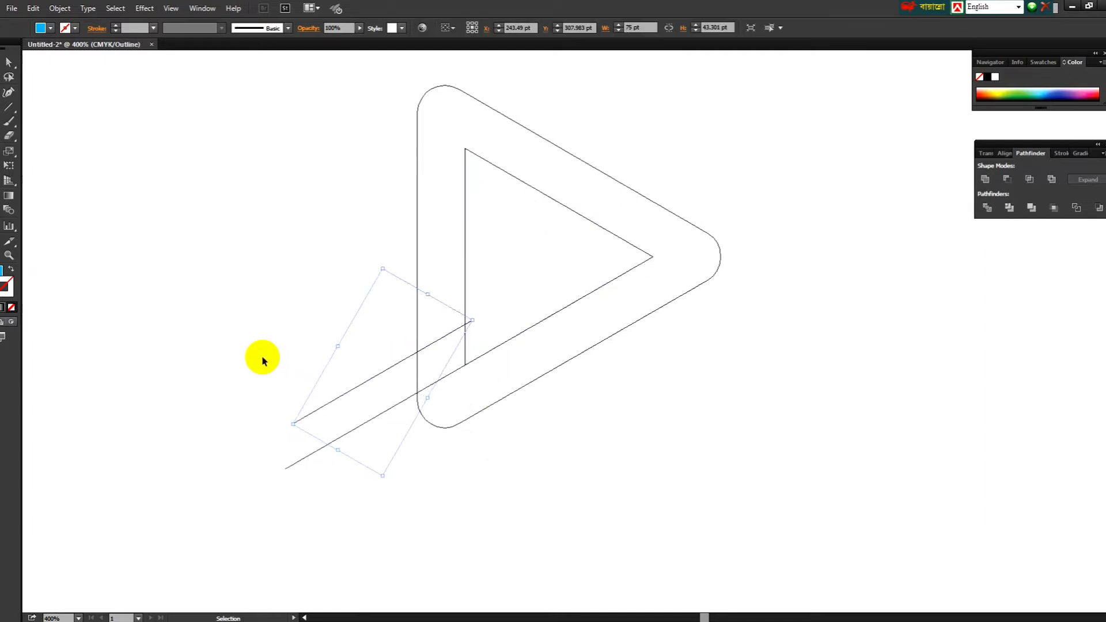
pyautogui.press('Right')
pyautogui.press('Right')
pyautogui.press('Right')
pyautogui.press('Right')
pyautogui.press('Right')
pyautogui.press('Right')
pyautogui.press('Right')
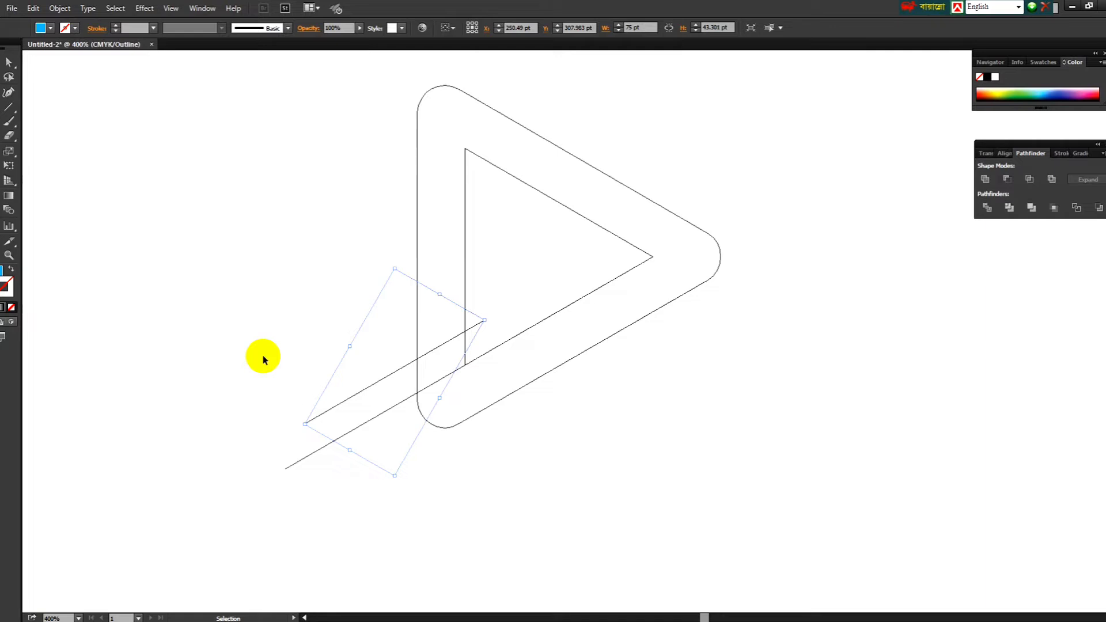
pyautogui.press('Up')
pyautogui.press('Down')
pyautogui.click(264, 358)
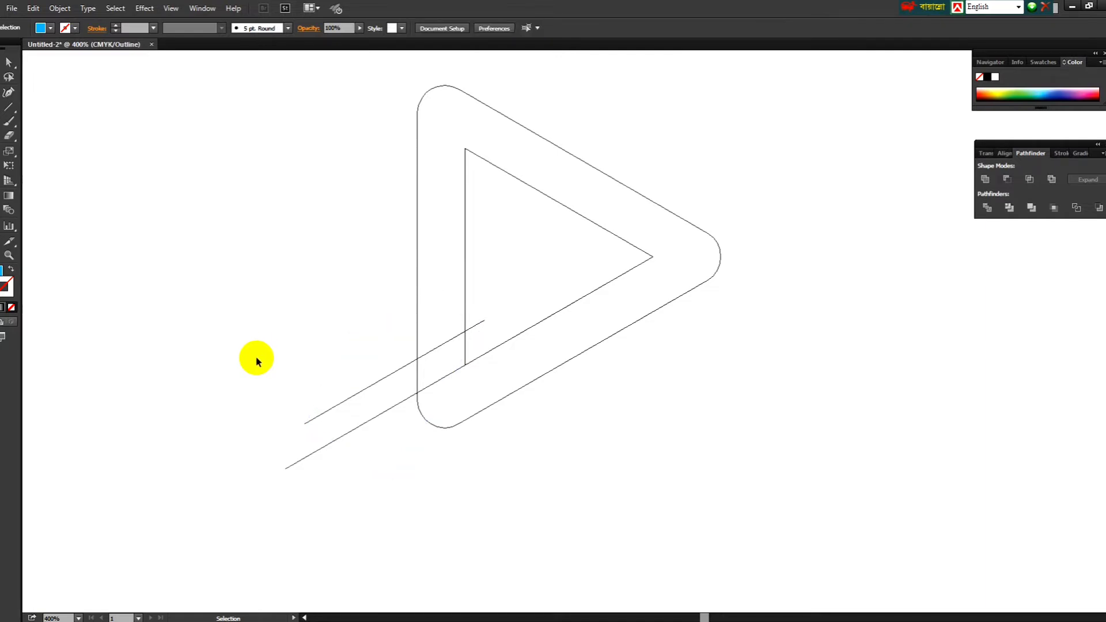
# Join both pairs of endpoints of the two parallel lines to form a closed slanted bar
pyautogui.press('a')
pyautogui.click(2, 104)
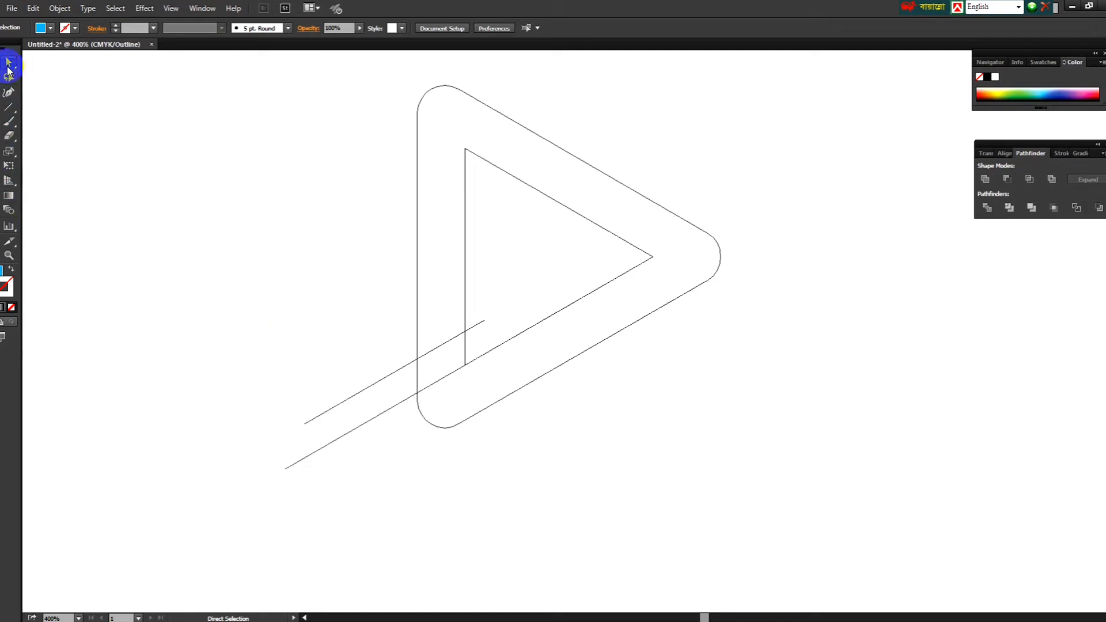
pyautogui.moveTo(254, 395); pyautogui.dragTo(342, 493)
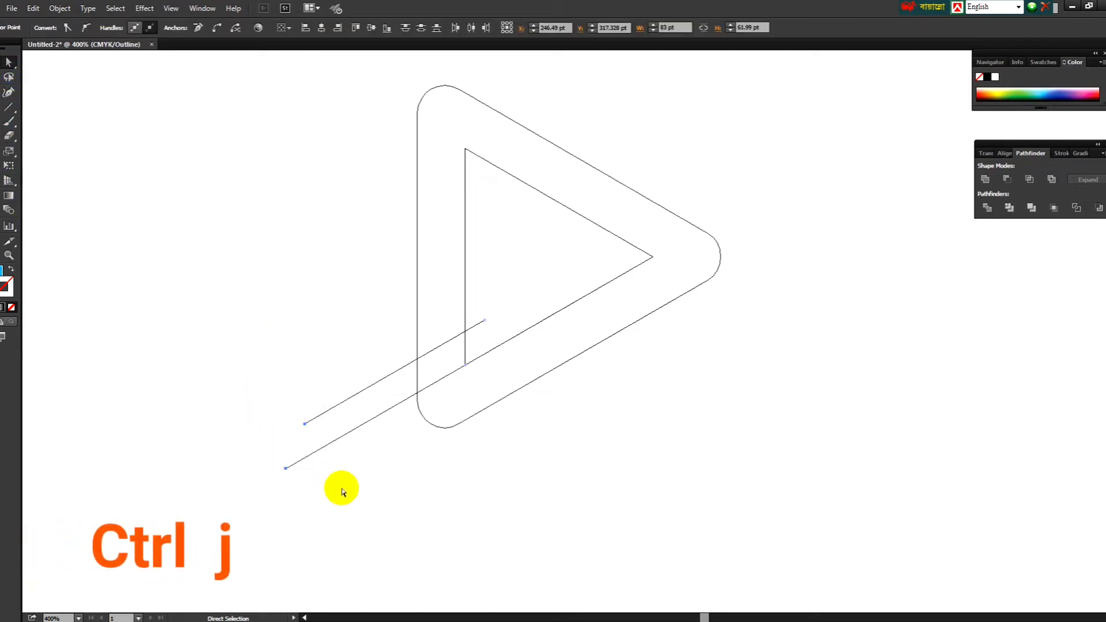
pyautogui.hotkey('ctrl', 'j')
pyautogui.click(341, 488)
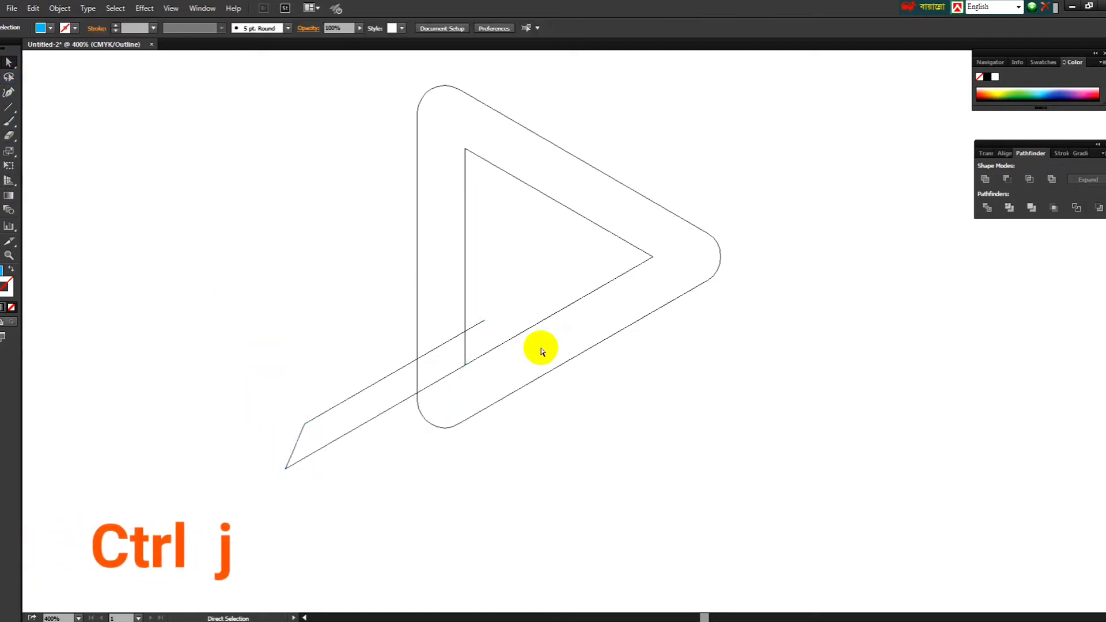
pyautogui.click(484, 320)
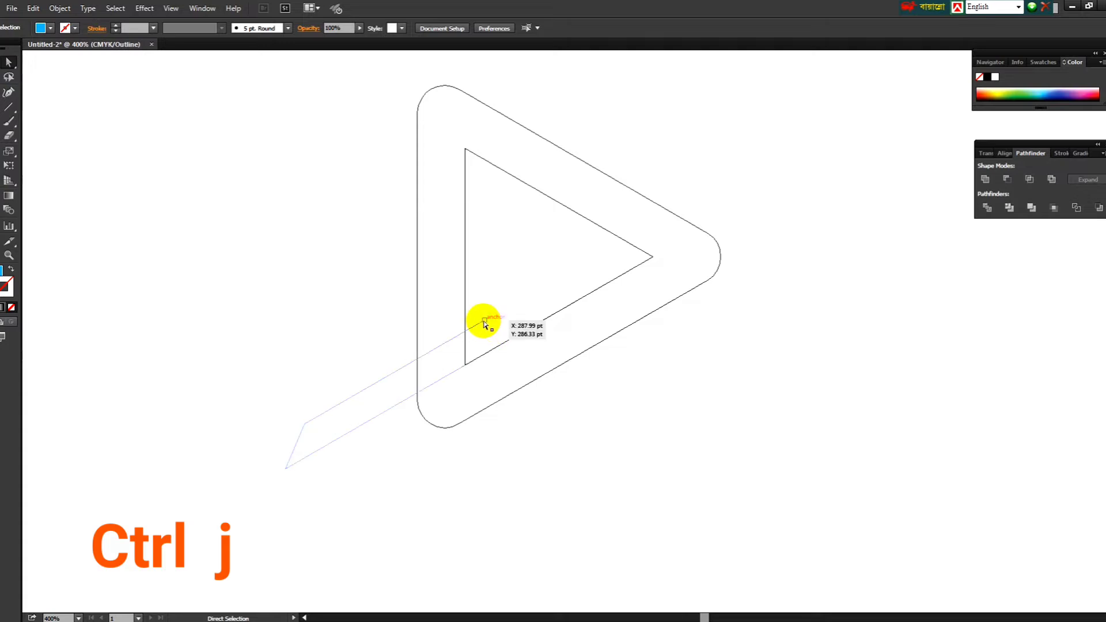
pyautogui.keyDown('ctrl'); pyautogui.keyDown('shift'); pyautogui.click(465, 365); pyautogui.keyUp('shift'); pyautogui.keyUp('ctrl')
pyautogui.hotkey('ctrl', 'j')
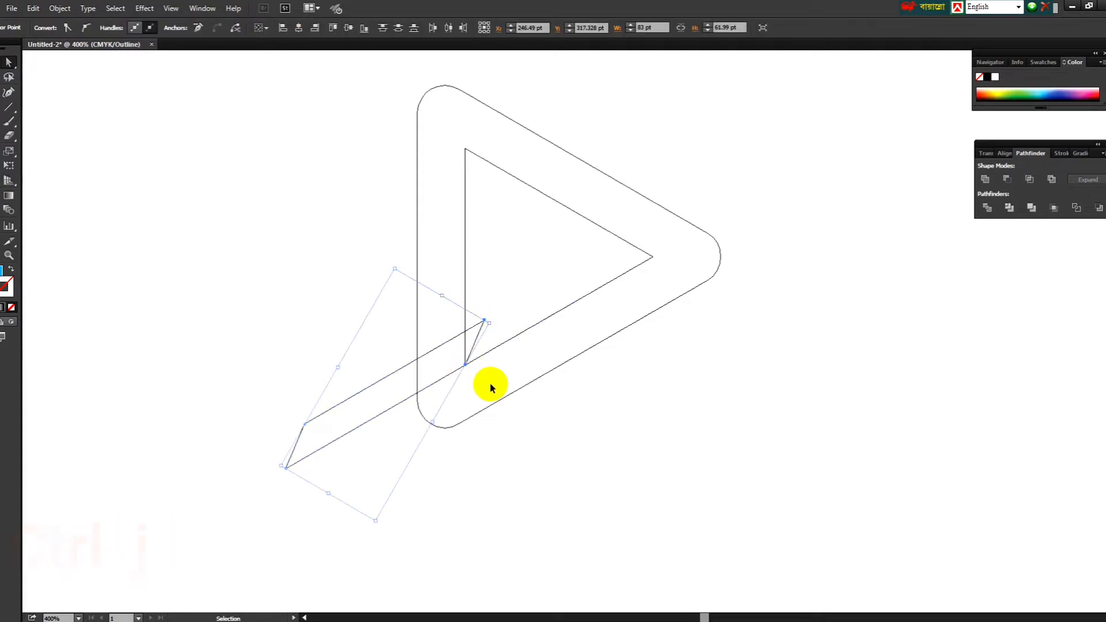
pyautogui.click(491, 388)
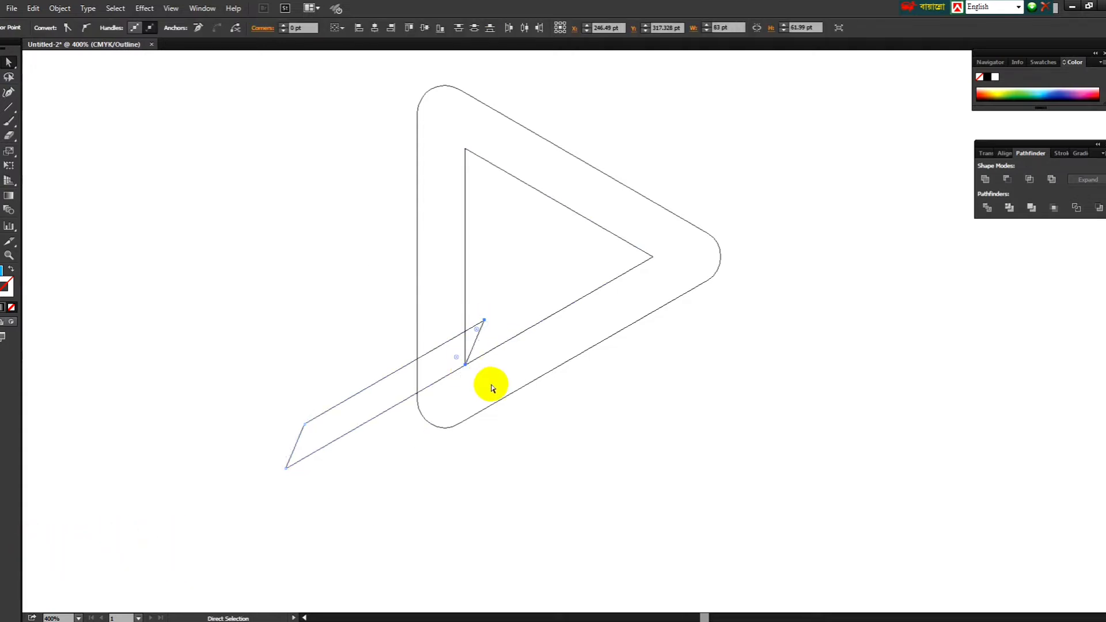
# Return to preview mode and apply Pathfinder Divide to the frame and the light blue bar together
pyautogui.click(172, 9)
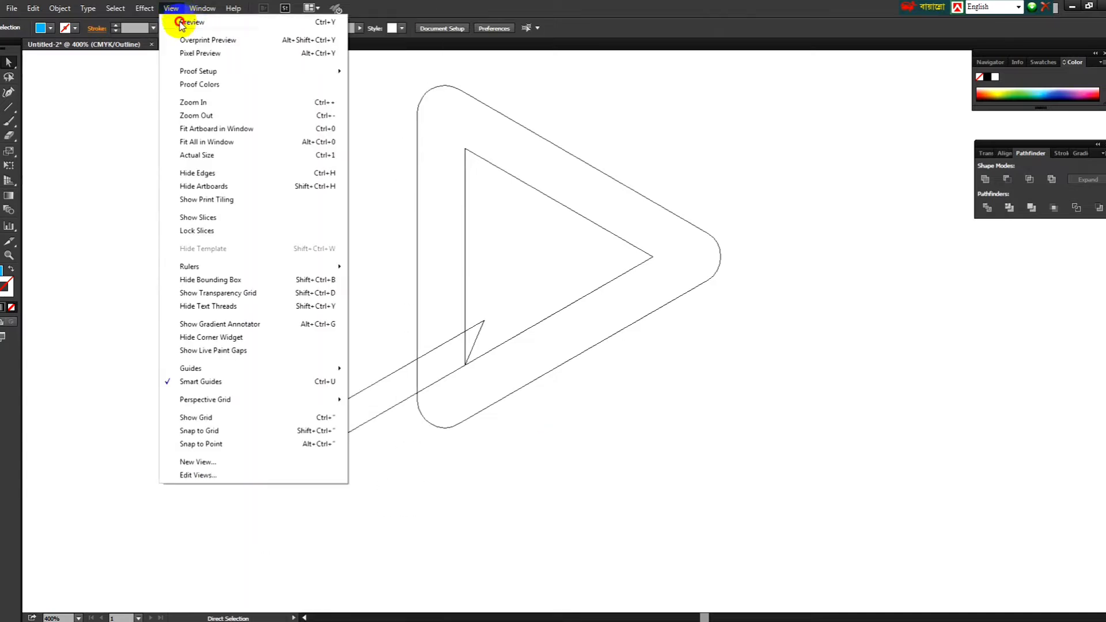
pyautogui.click(182, 23)
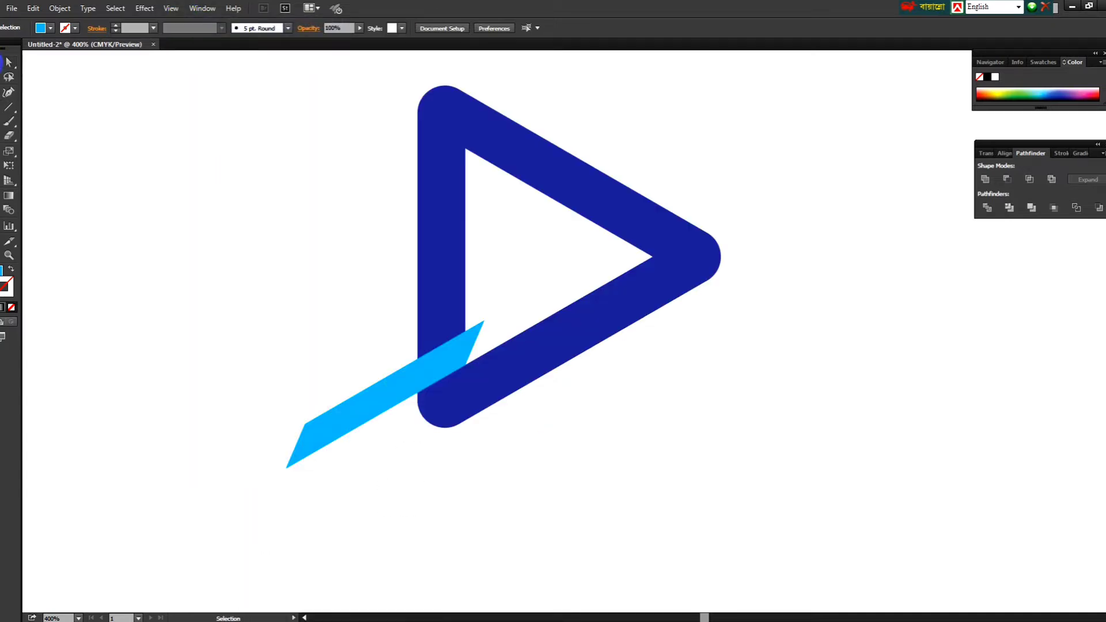
pyautogui.moveTo(455, 147); pyautogui.dragTo(820, 524)
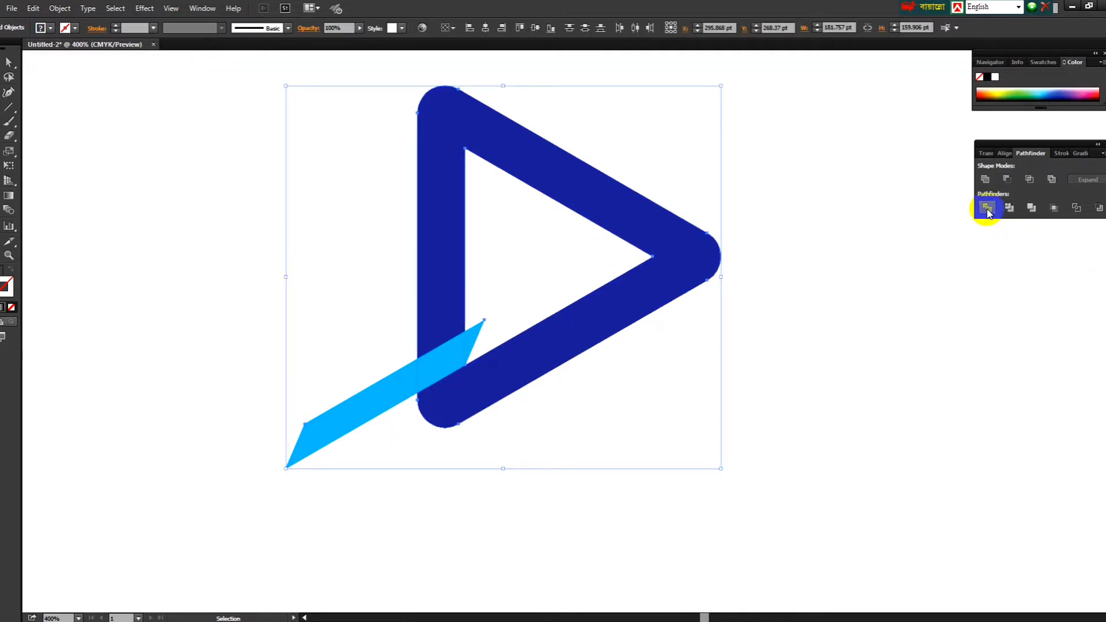
pyautogui.click(988, 208)
pyautogui.click(9, 77)
pyautogui.hotkey('ctrl', 'shift', 'a')
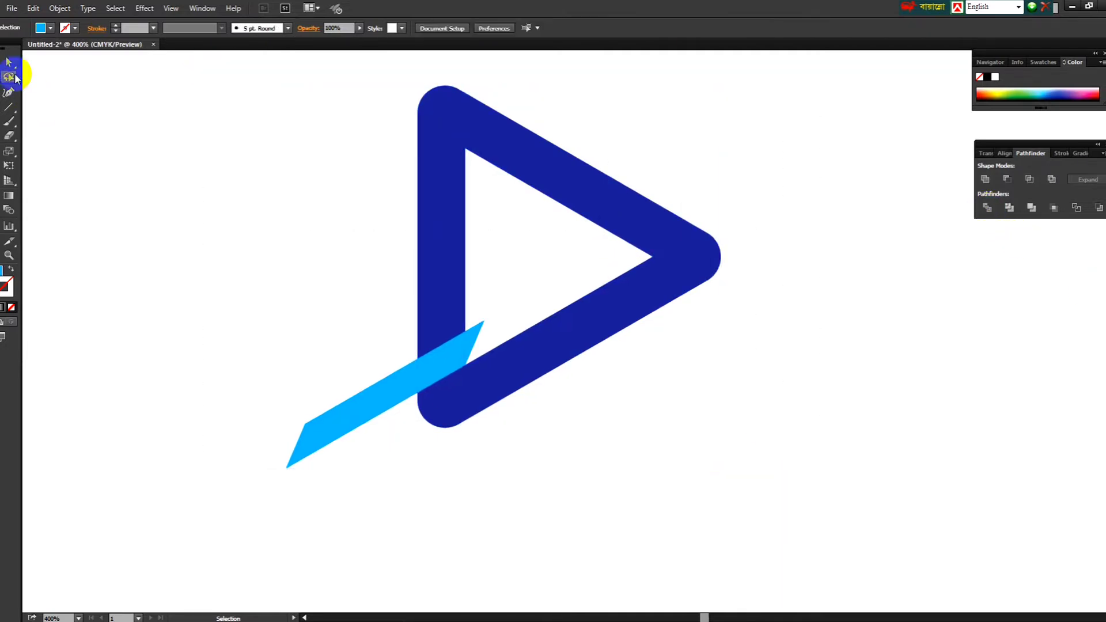
# Delete all the light blue bar pieces to leave a slanted gap in the frame's left side
pyautogui.click(399, 384)
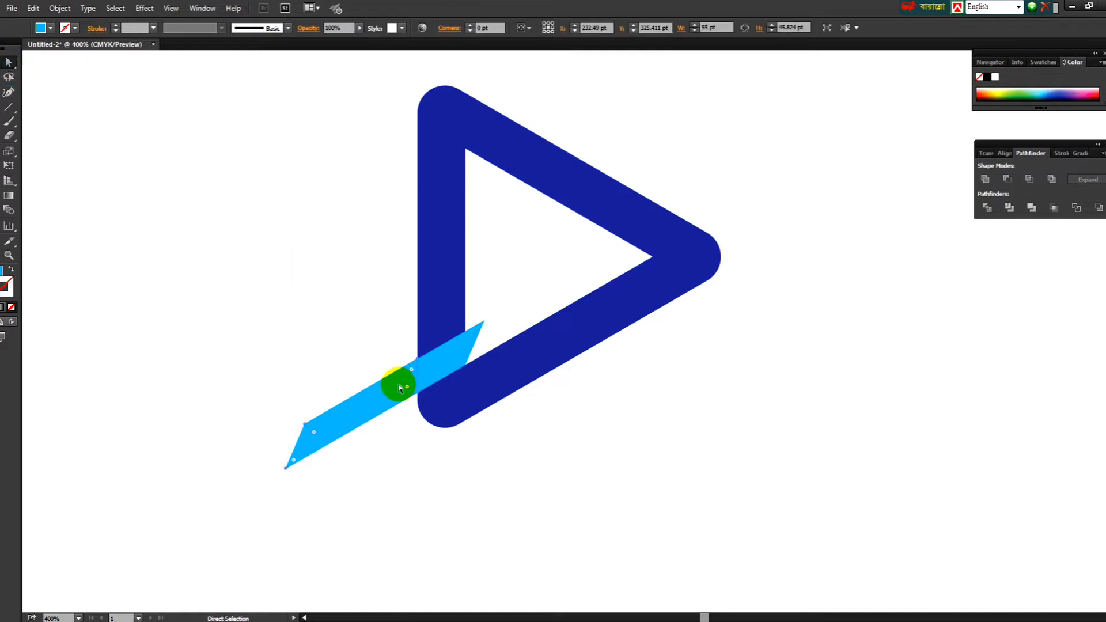
pyautogui.press('Delete')
pyautogui.click(432, 366)
pyautogui.press('Delete')
pyautogui.click(469, 346)
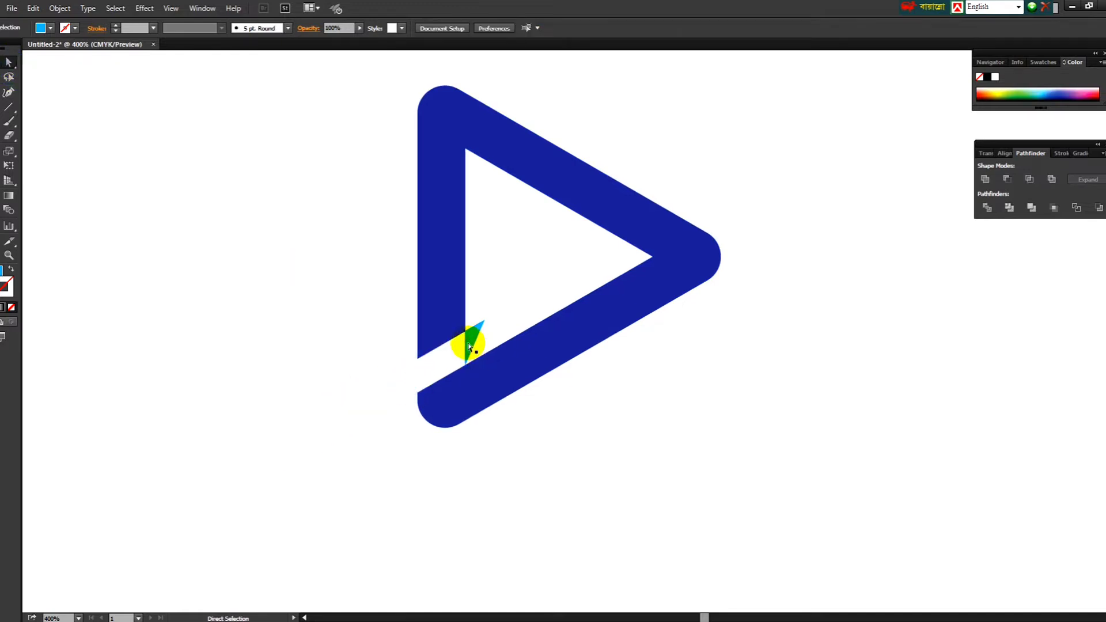
pyautogui.press('Delete')
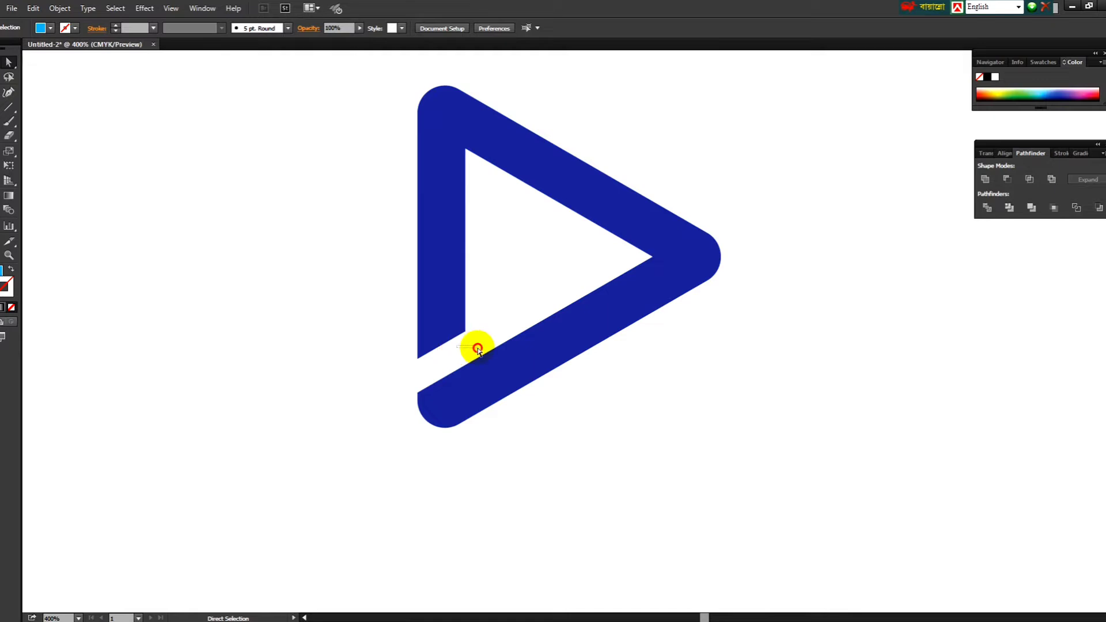
pyautogui.moveTo(478, 349); pyautogui.dragTo(479, 350)
pyautogui.press('Delete')
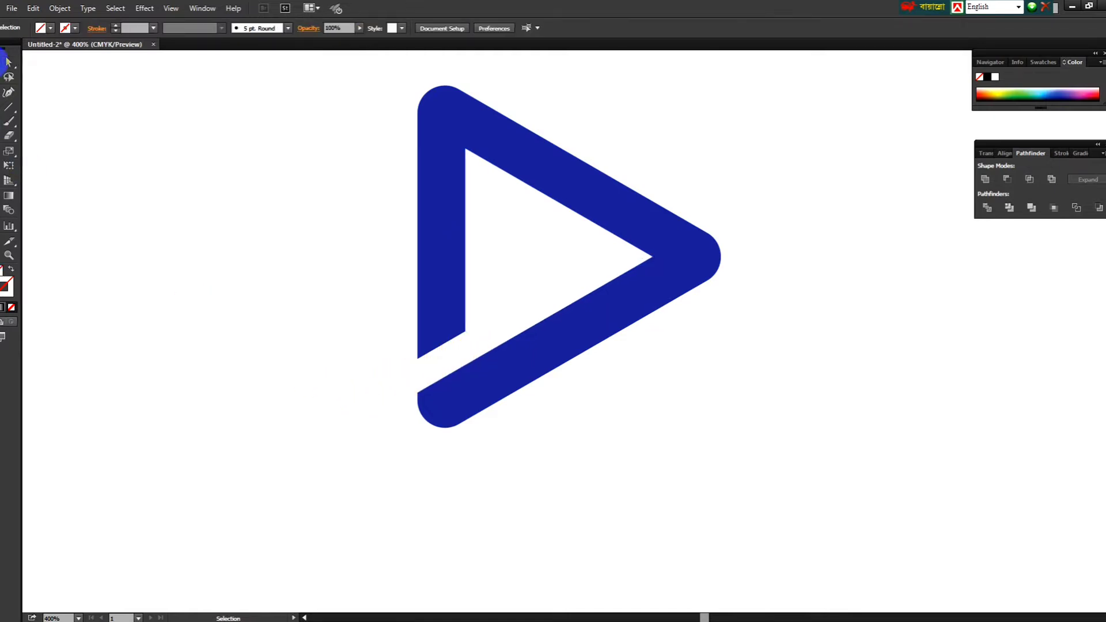
# Reposition the cut frame towards the left of the artboard and show it in outline view
pyautogui.moveTo(459, 239); pyautogui.dragTo(354, 264)
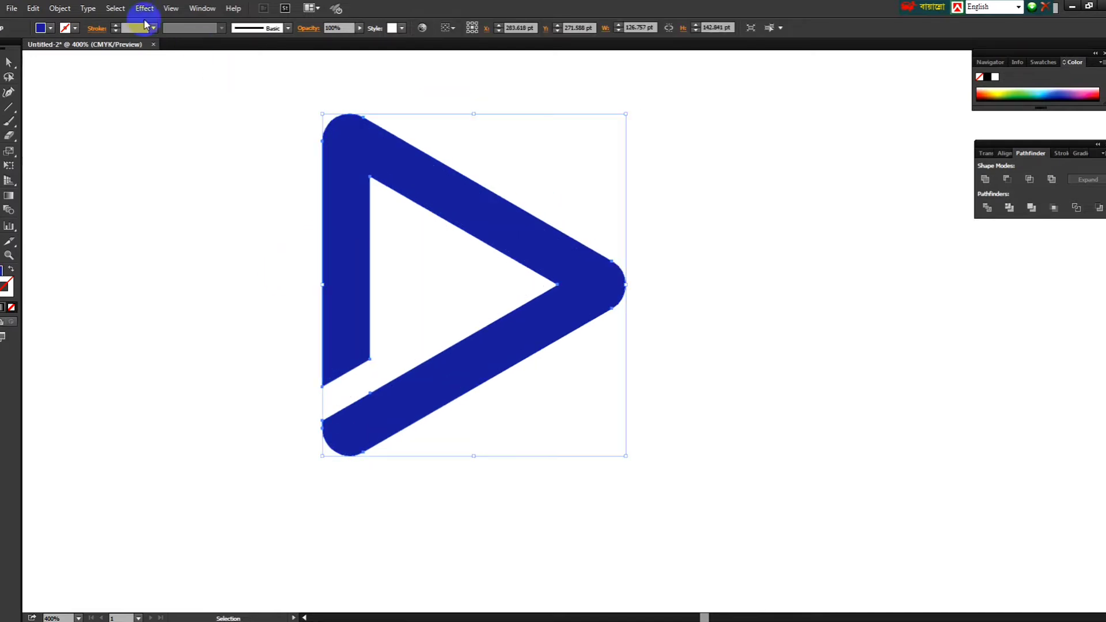
pyautogui.click(169, 11)
pyautogui.click(185, 19)
pyautogui.click(188, 215)
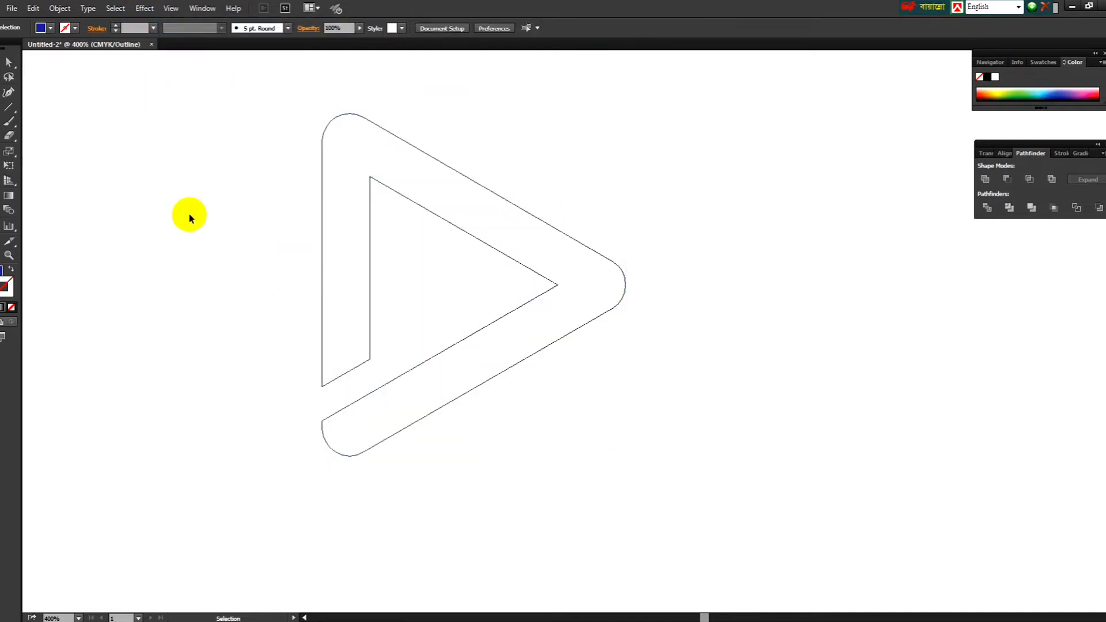
pyautogui.moveTo(365, 272); pyautogui.dragTo(371, 277)
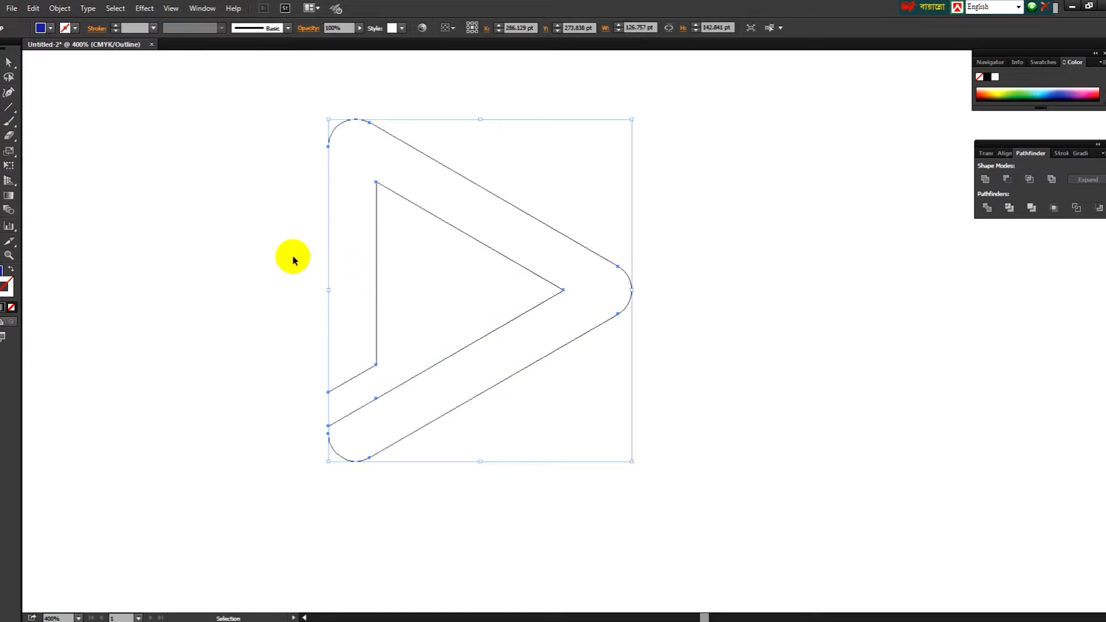
pyautogui.click(291, 256)
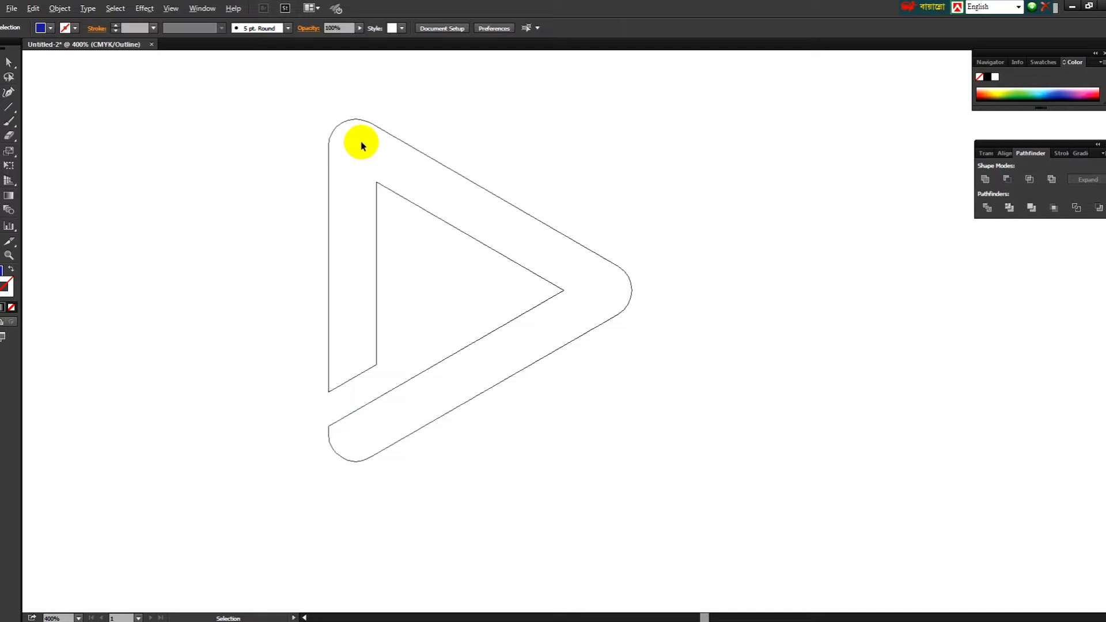
# Draw a curved Pen path from the frame's inner upper corner to its outer left edge, arching upward
pyautogui.scroll(4, 361, 146)
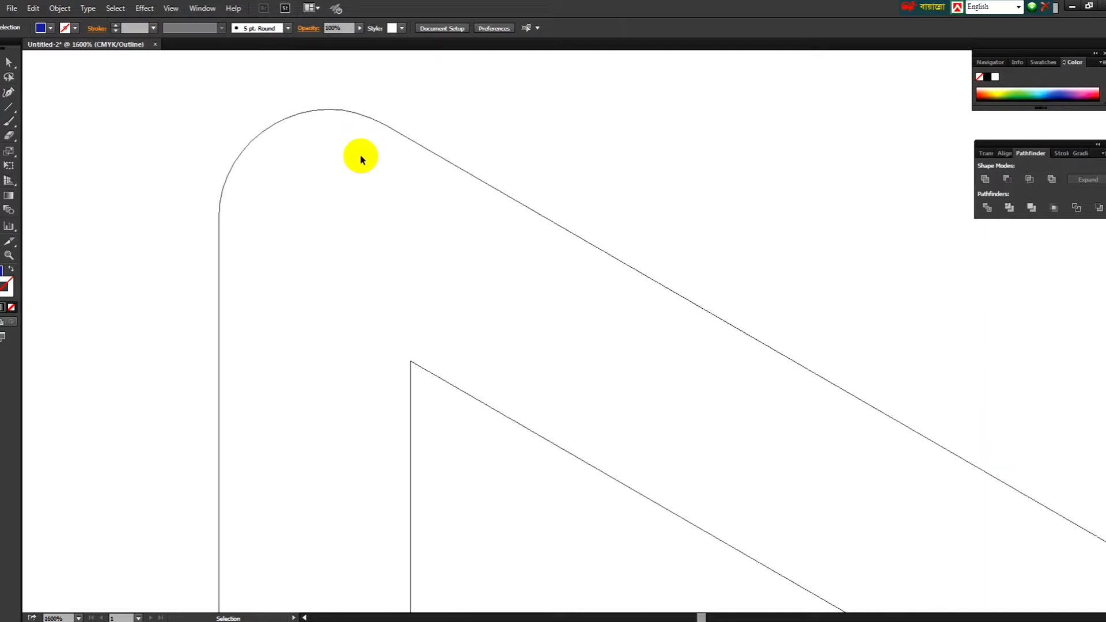
pyautogui.click(8, 122)
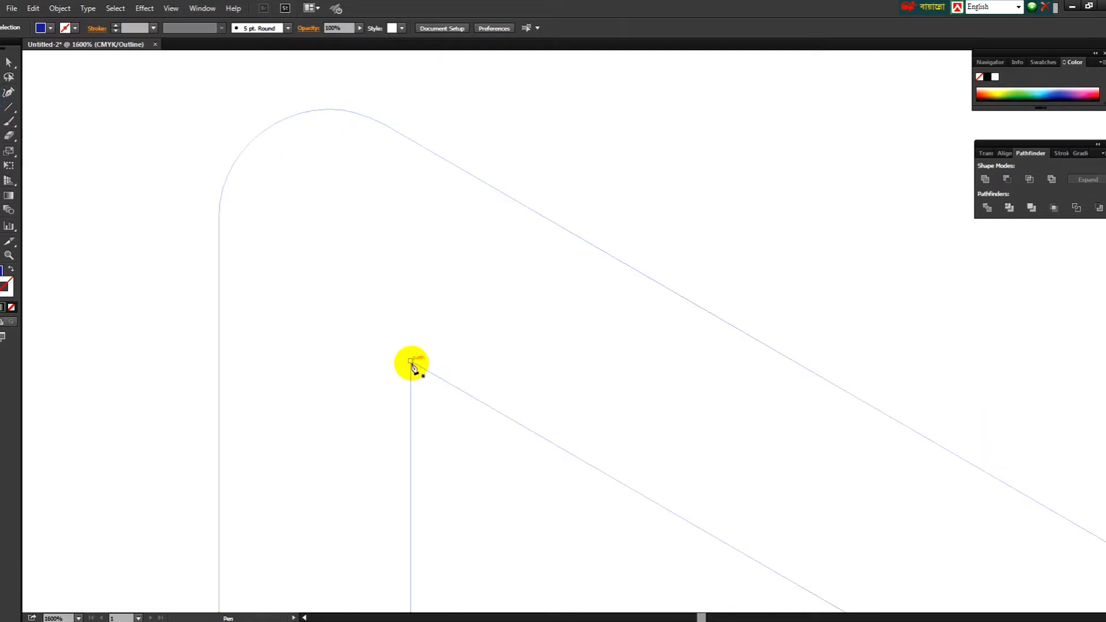
pyautogui.moveTo(410, 362); pyautogui.dragTo(221, 363)
pyautogui.moveTo(202, 382); pyautogui.dragTo(180, 458)
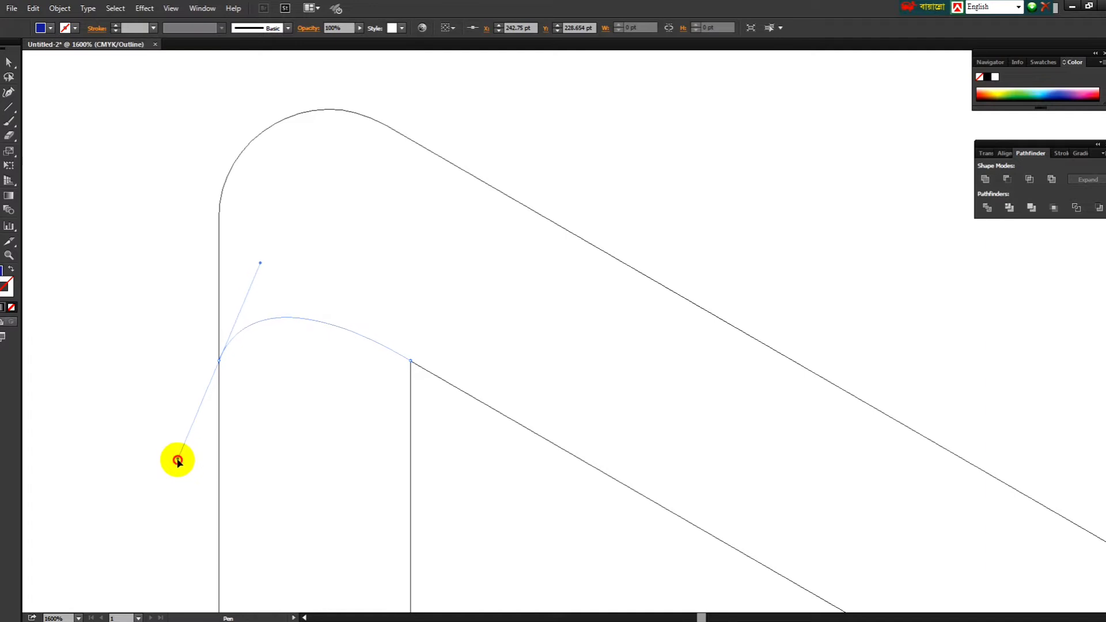
pyautogui.moveTo(175, 464); pyautogui.dragTo(174, 460)
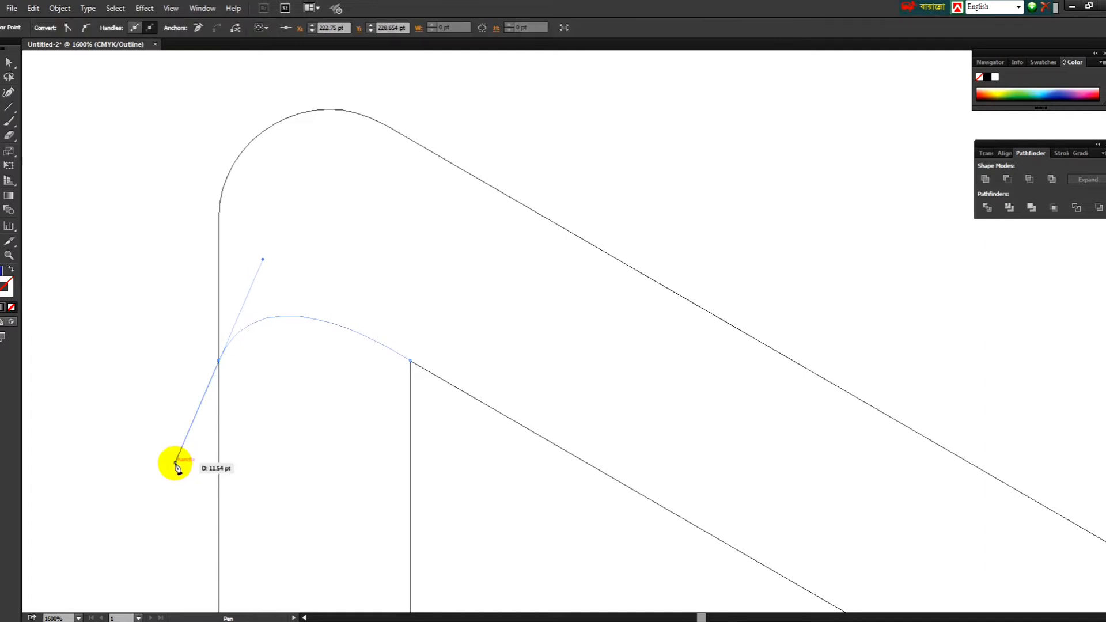
pyautogui.keyDown('ctrl'); pyautogui.click(163, 357); pyautogui.keyUp('ctrl')
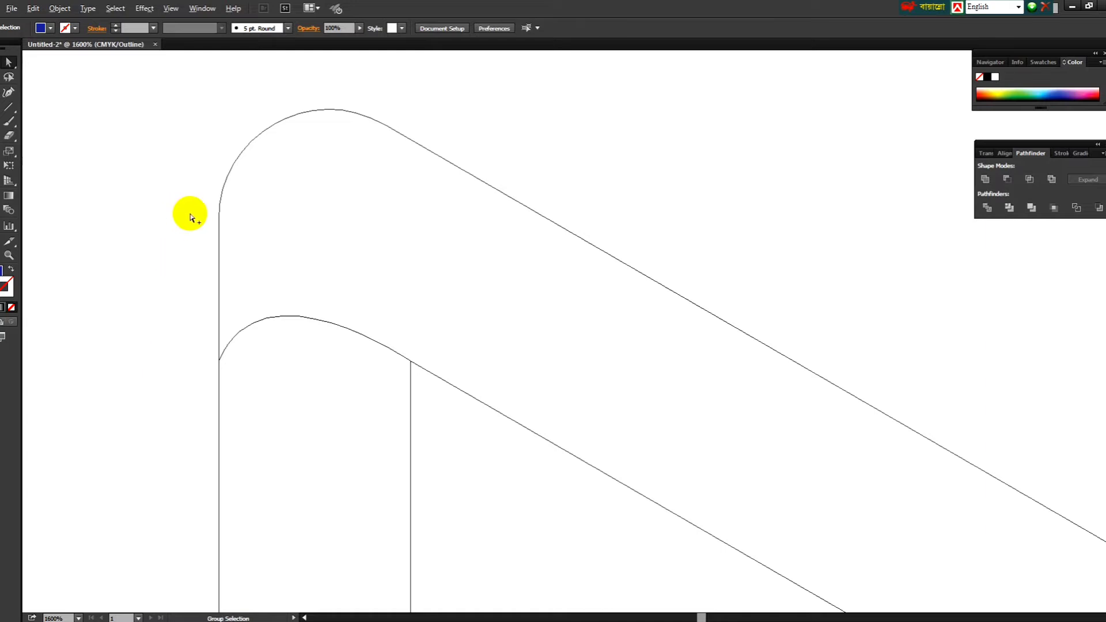
pyautogui.scroll(-3, 230, 236)
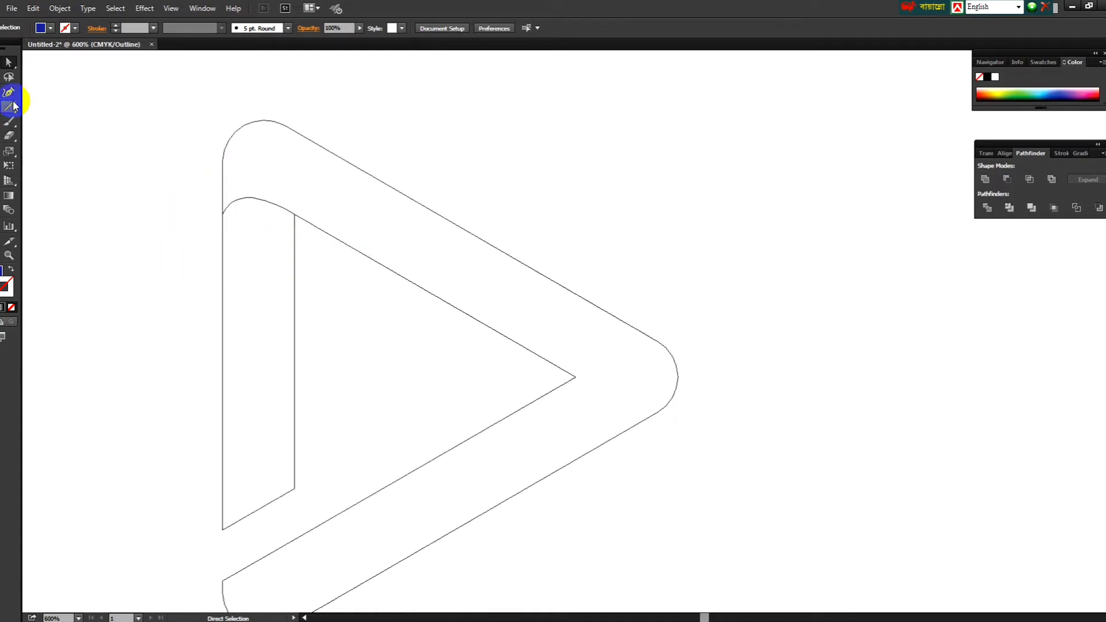
# Duplicate the upper curved path into the empty area outside the frame and rotate the copy by 240°
pyautogui.click(8, 62)
pyautogui.moveTo(261, 201); pyautogui.dragTo(577, 226)
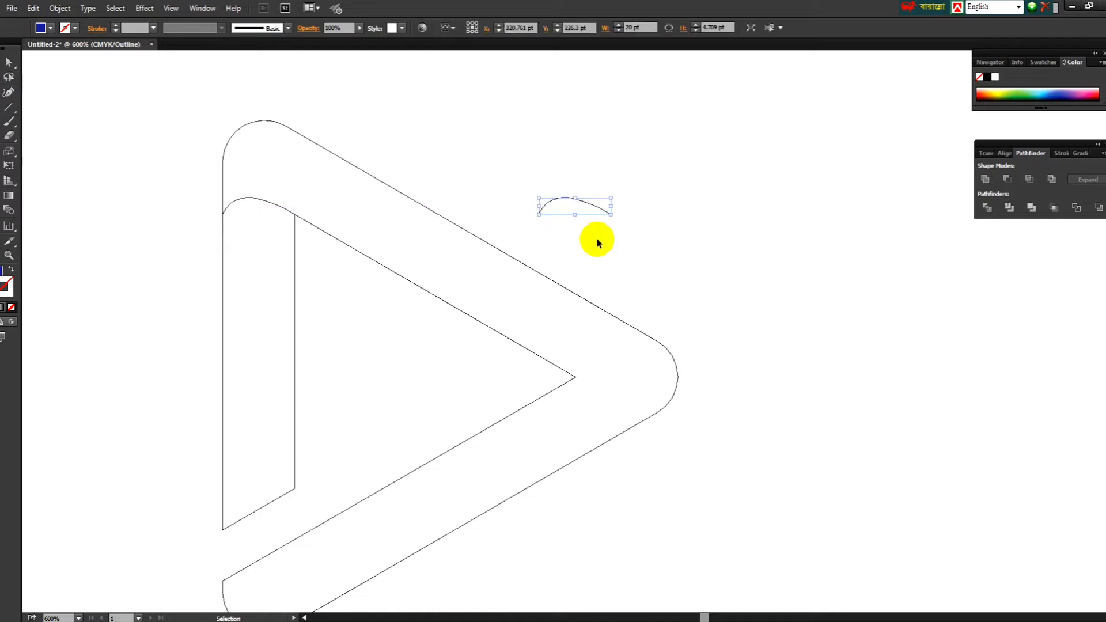
pyautogui.click(587, 223)
pyautogui.click(581, 202)
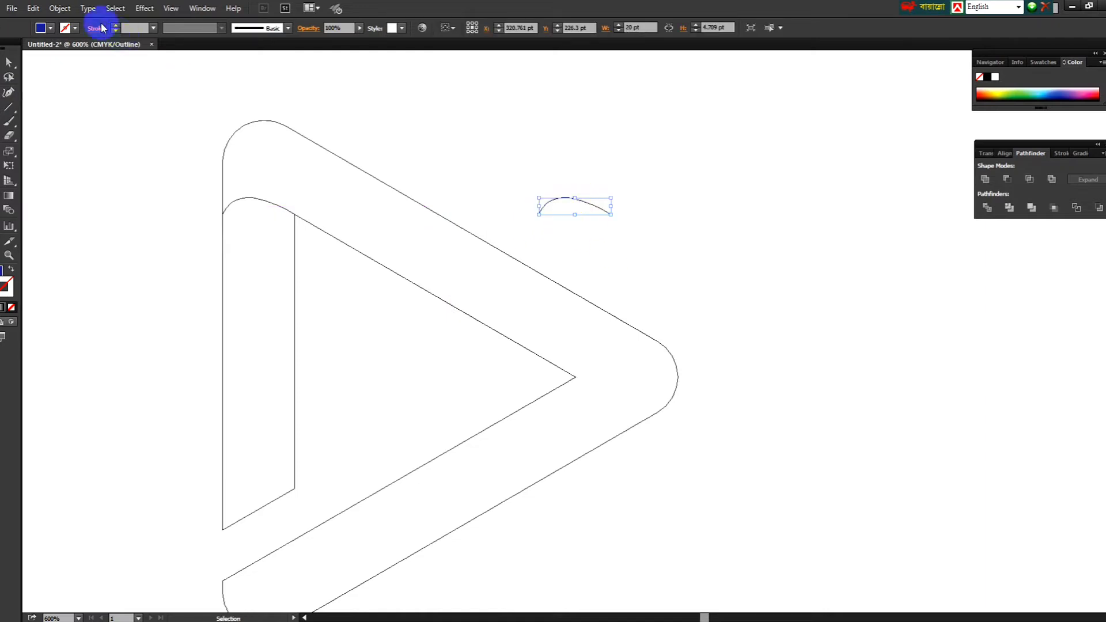
pyautogui.click(59, 8)
pyautogui.moveTo(69, 22)
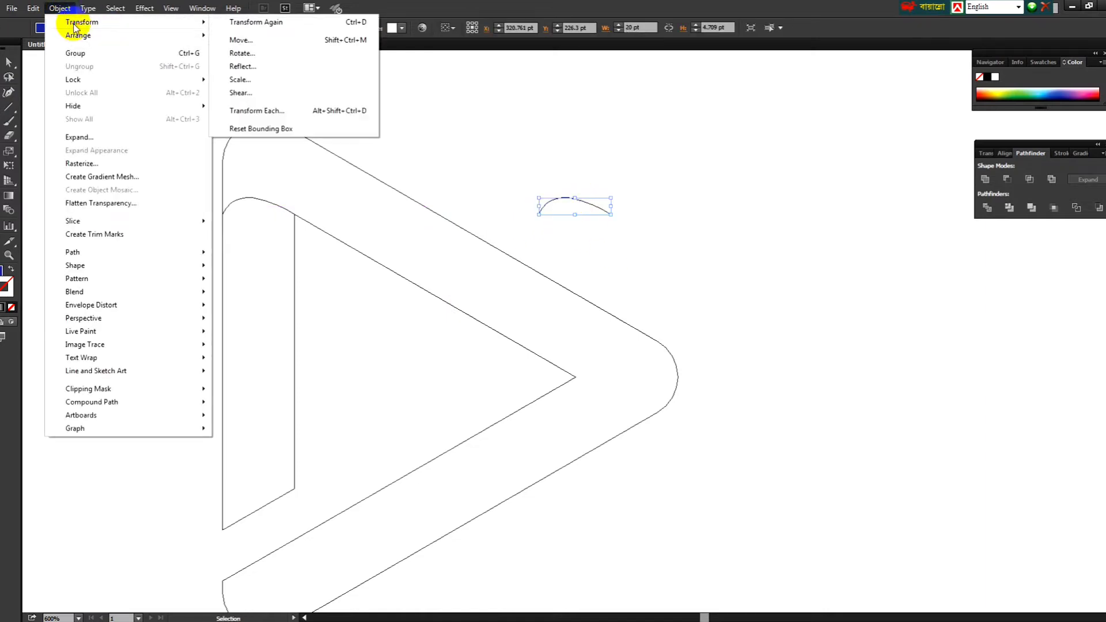
pyautogui.click(248, 54)
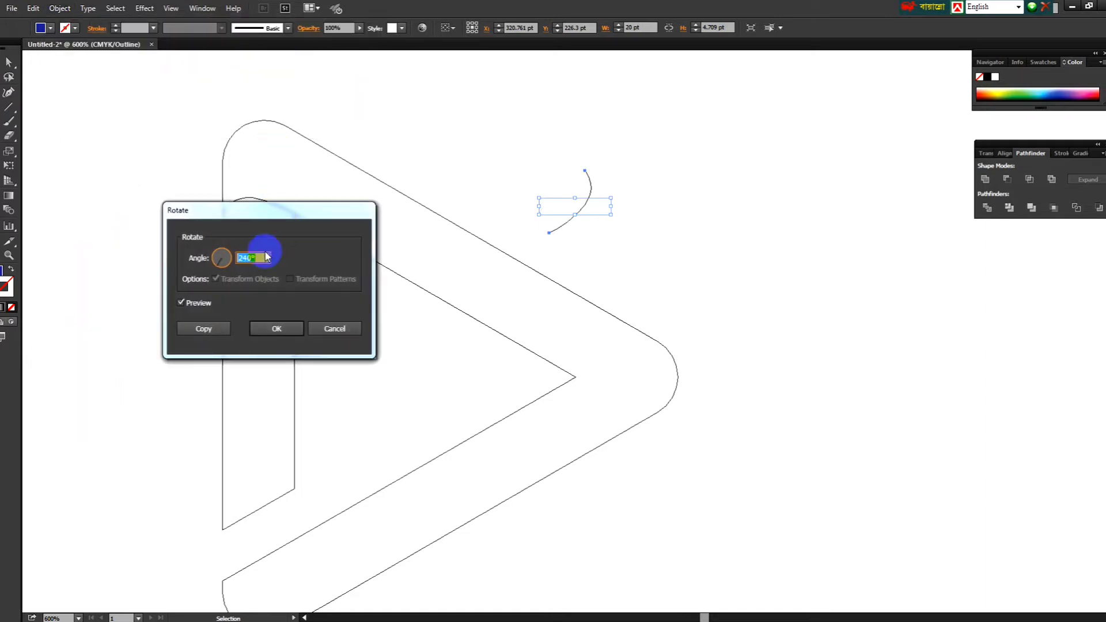
pyautogui.click(270, 330)
pyautogui.click(645, 257)
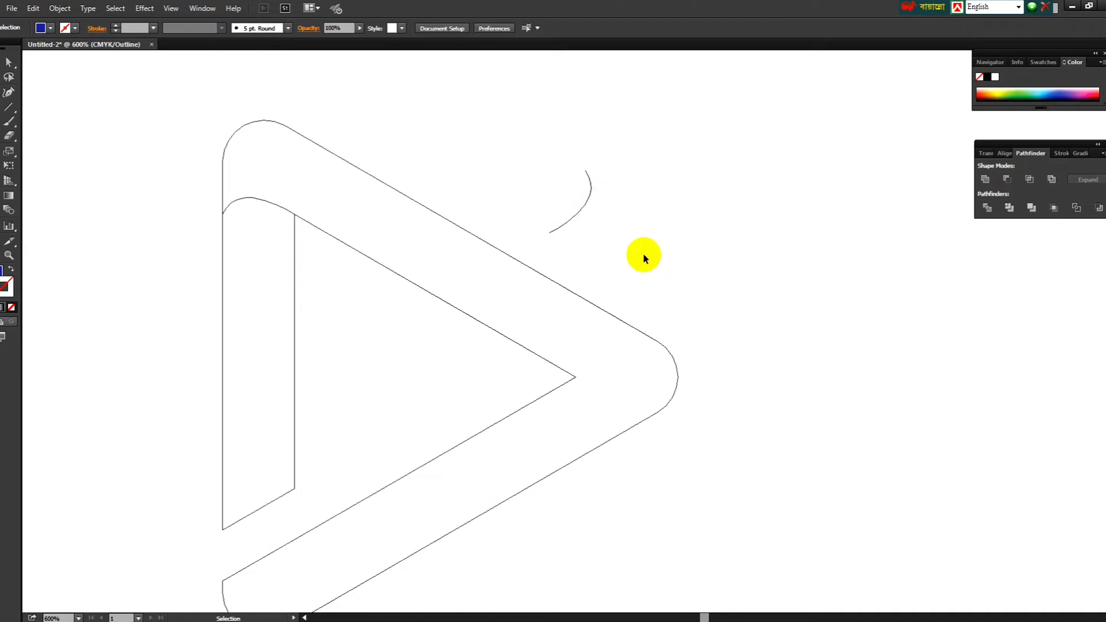
# Place the rotated curve between the frame's inner right corner and outer upper edge, and delete the short horizontal line at that corner
pyautogui.moveTo(551, 233); pyautogui.dragTo(517, 491)
pyautogui.scroll(2, 701, 322)
pyautogui.click(475, 482)
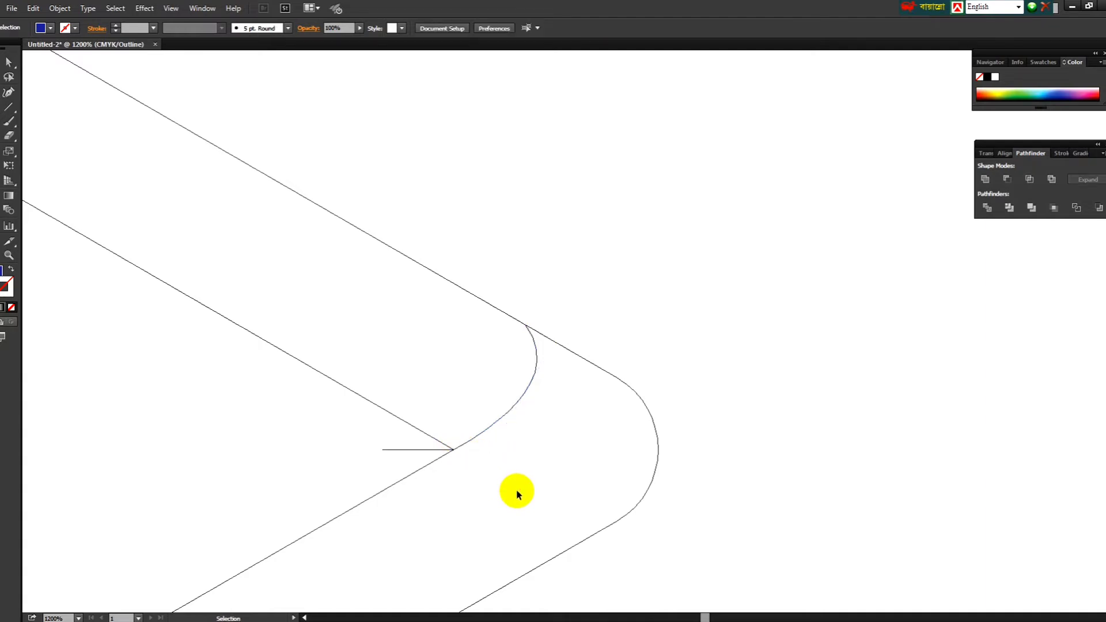
pyautogui.click(412, 451)
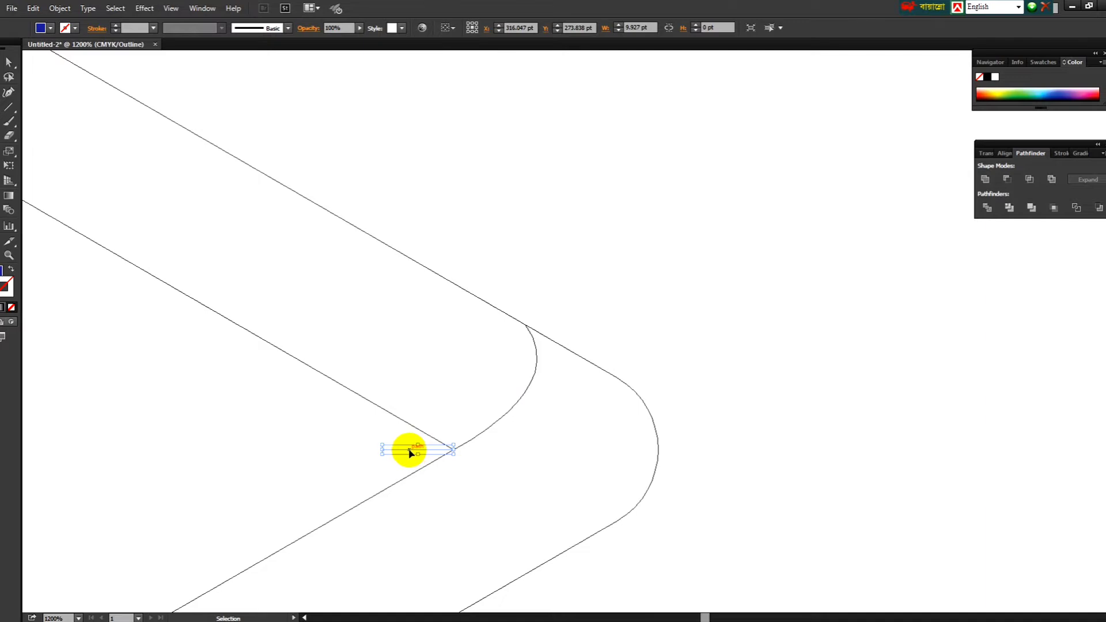
pyautogui.press('Delete')
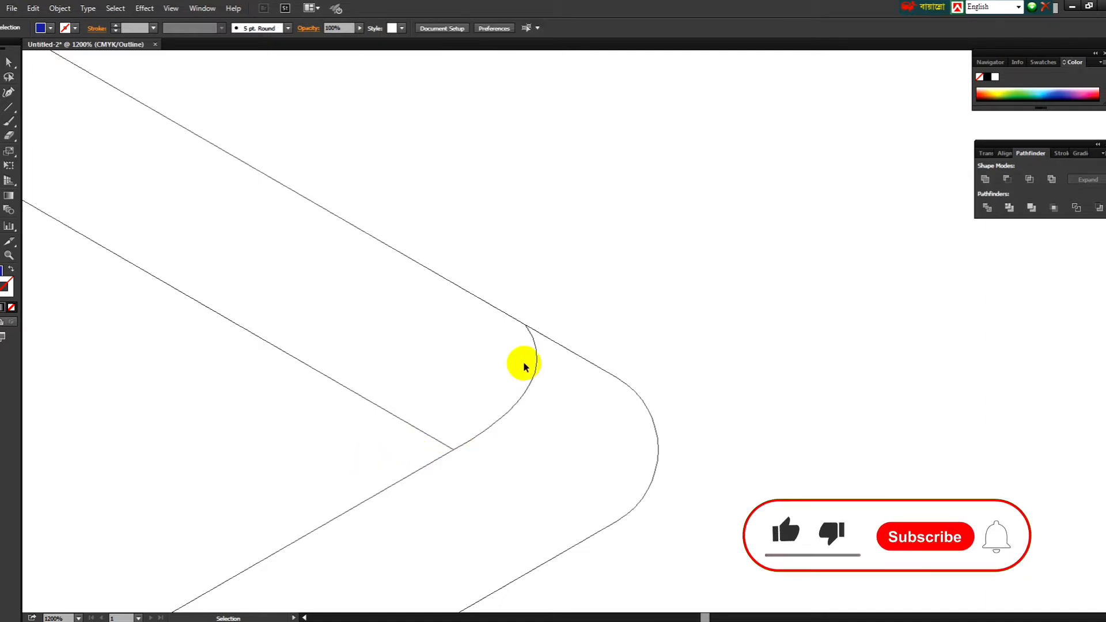
# Check that the rotated curve's end points meet the frame's edges near the right corner
pyautogui.click(536, 339)
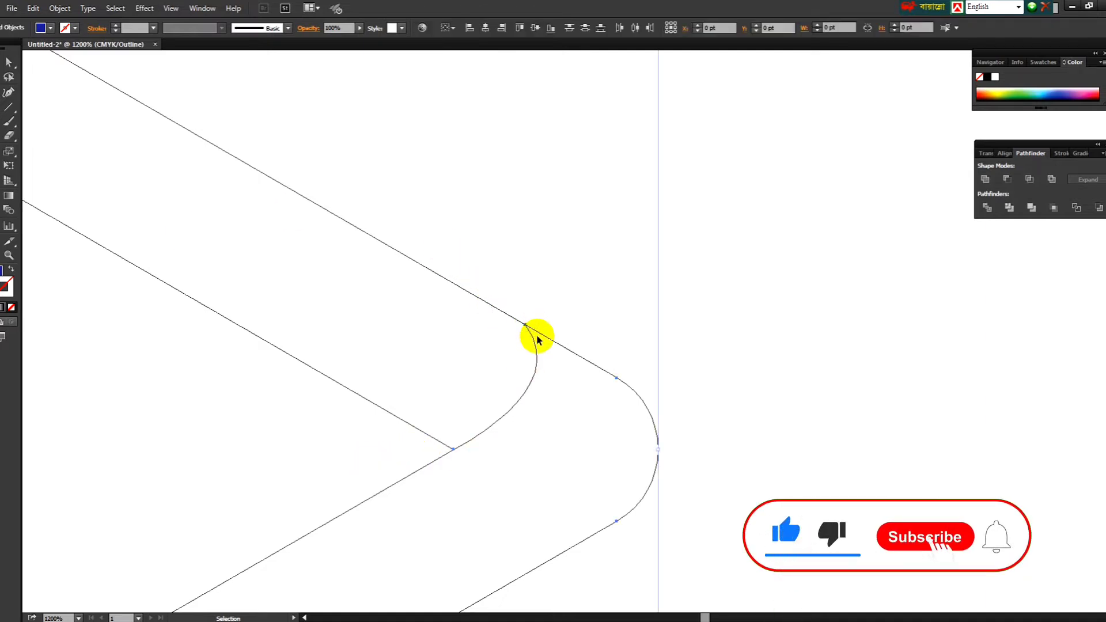
pyautogui.click(563, 302)
pyautogui.click(9, 63)
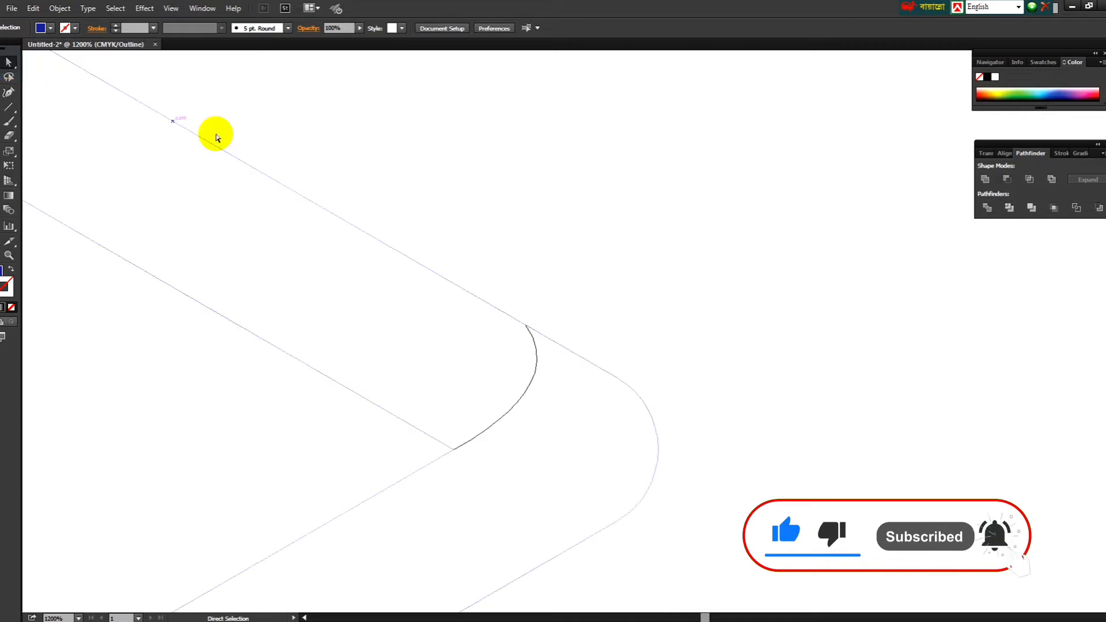
pyautogui.click(533, 335)
pyautogui.click(479, 410)
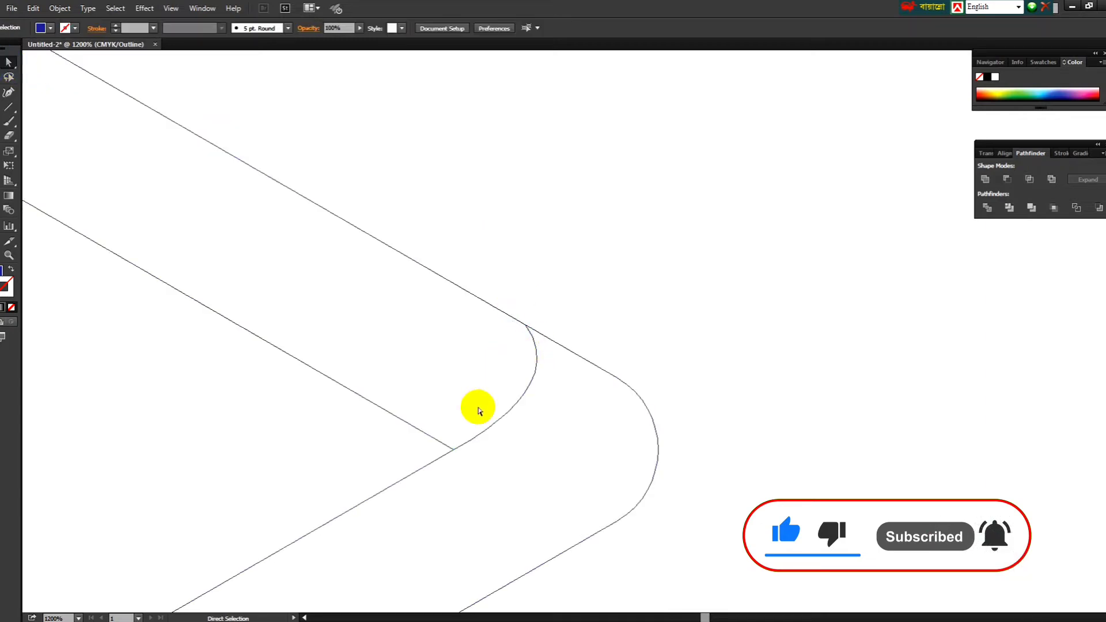
pyautogui.moveTo(446, 440); pyautogui.dragTo(469, 466)
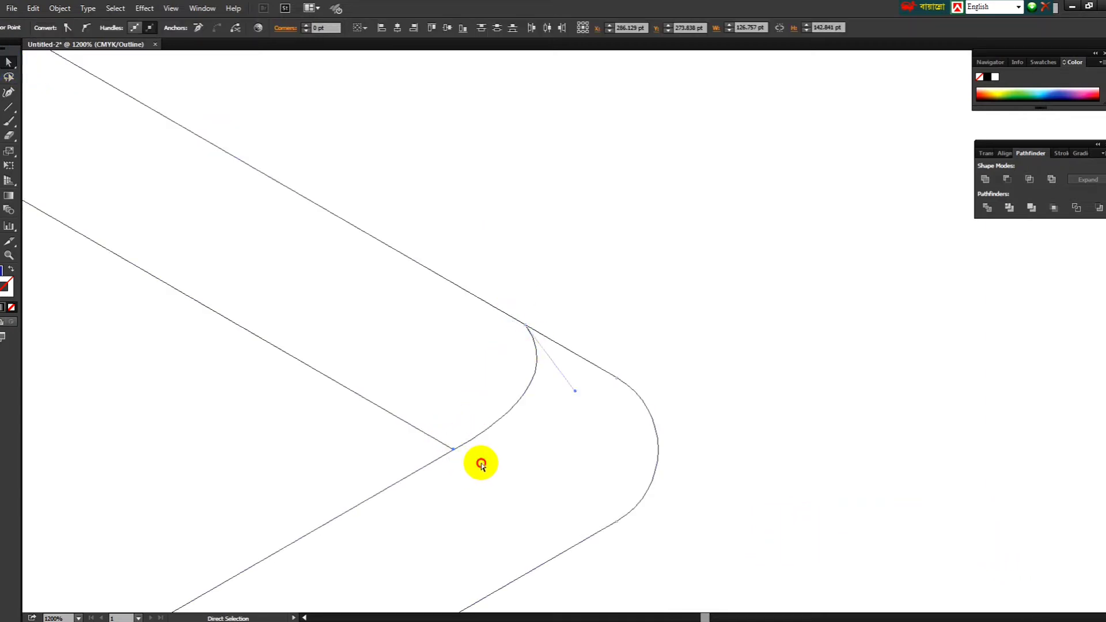
pyautogui.click(481, 465)
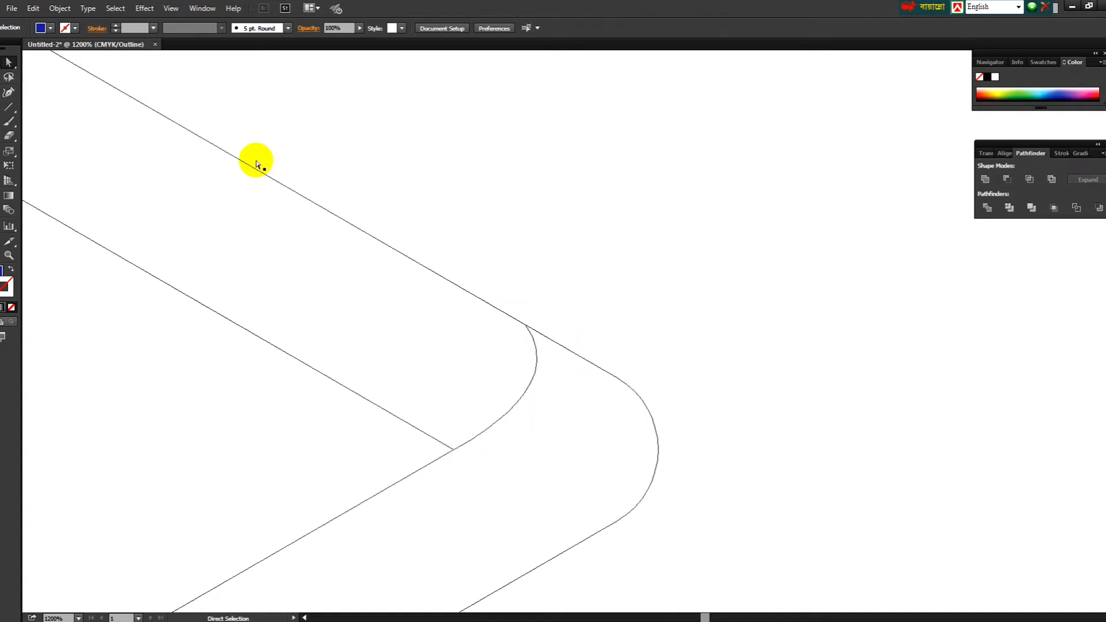
# Return to preview mode and select the whole frame together with both curves to split it along them
pyautogui.click(171, 8)
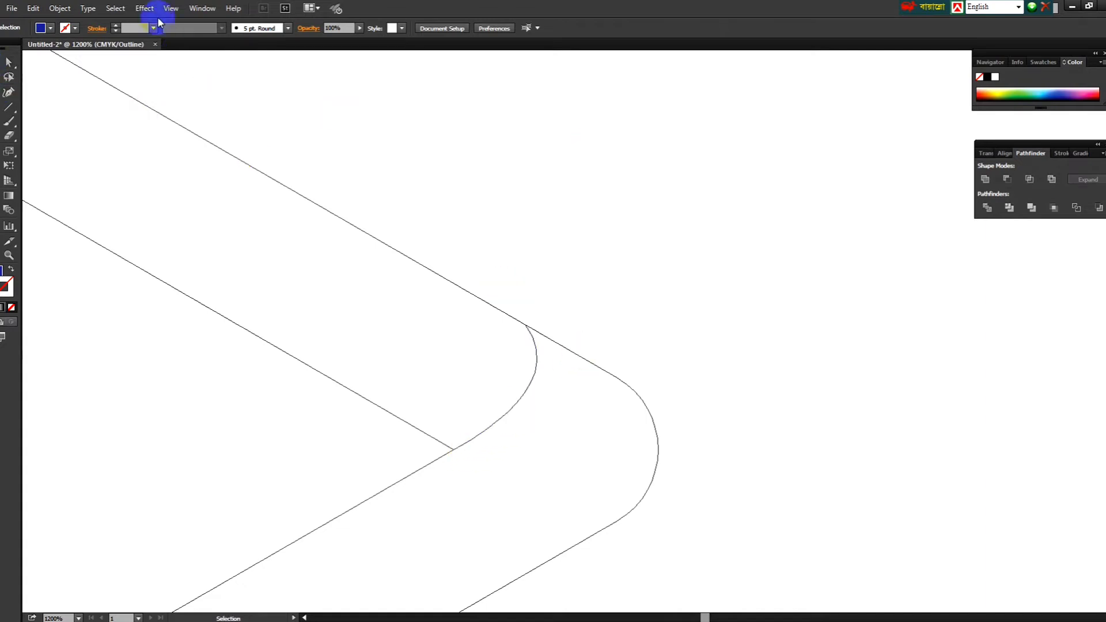
pyautogui.click(185, 23)
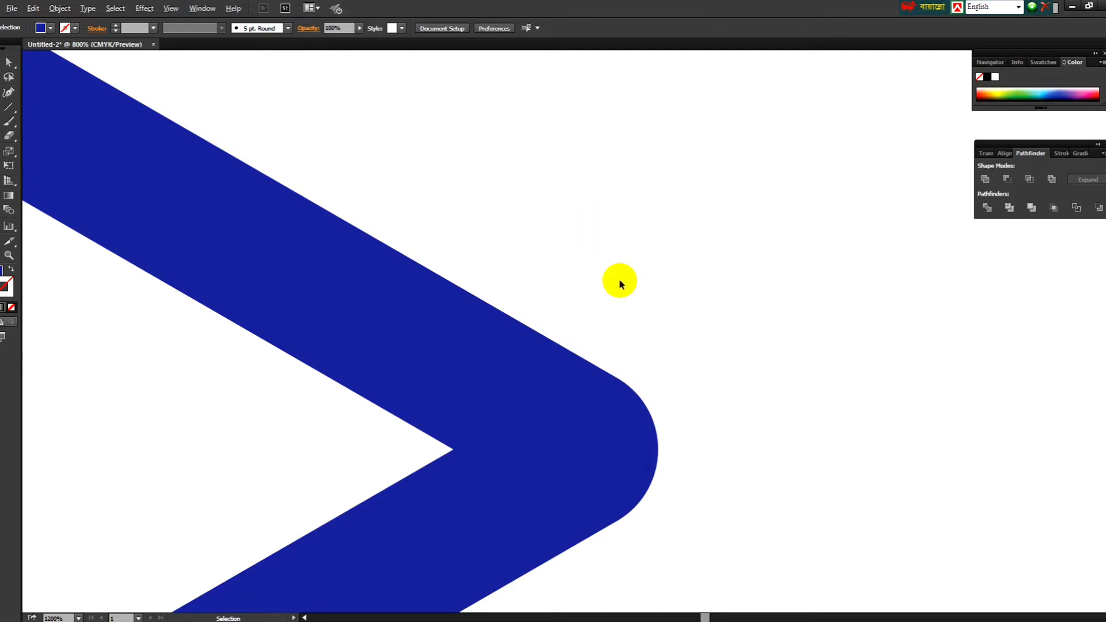
pyautogui.keyDown('alt'); pyautogui.scroll(-4, 619, 279); pyautogui.keyUp('alt')
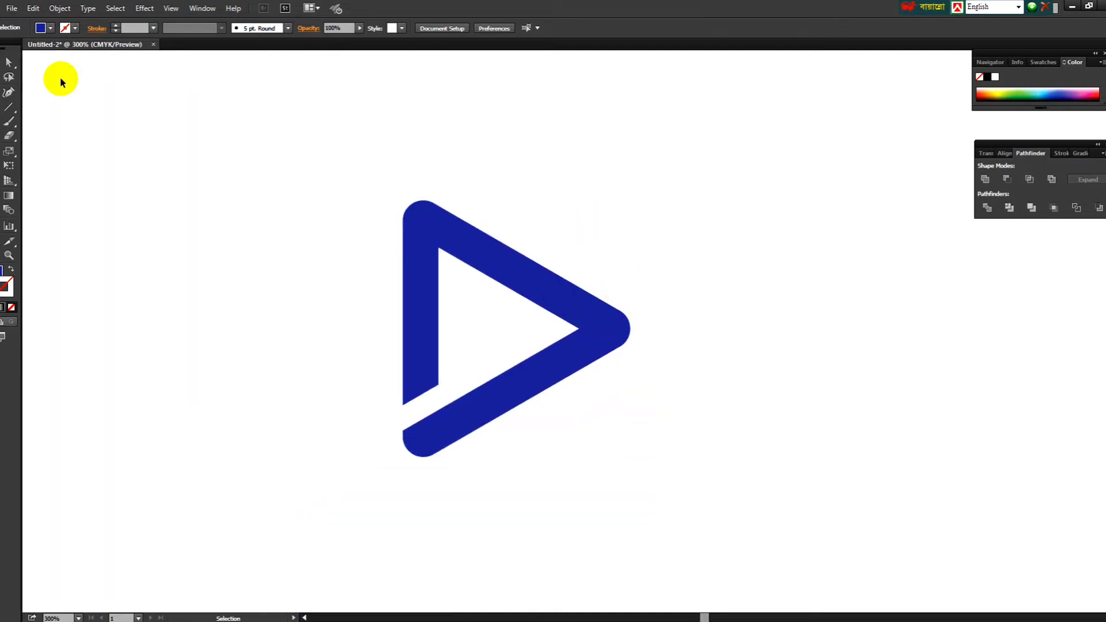
pyautogui.moveTo(218, 133); pyautogui.dragTo(709, 474)
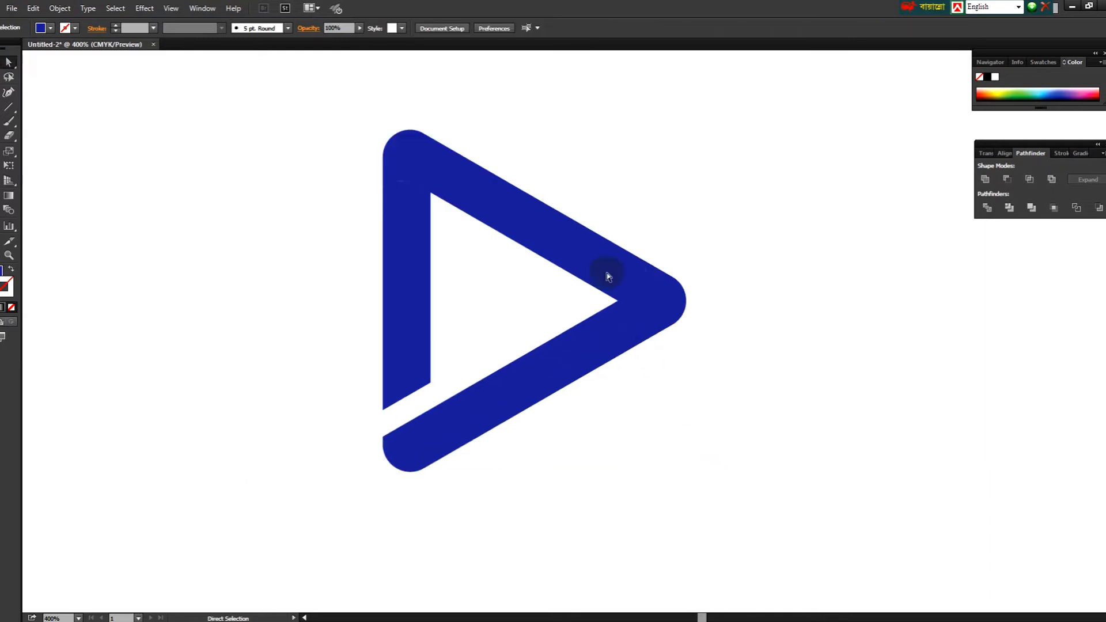
pyautogui.press('space')
pyautogui.moveTo(457, 309)
pyautogui.mouseDown()
pyautogui.moveTo(474, 336)
pyautogui.moveTo(452, 306)
pyautogui.mouseUp()
# Inspect the frame's curved section boundaries in outline view and return to preview mode
pyautogui.click(171, 9)
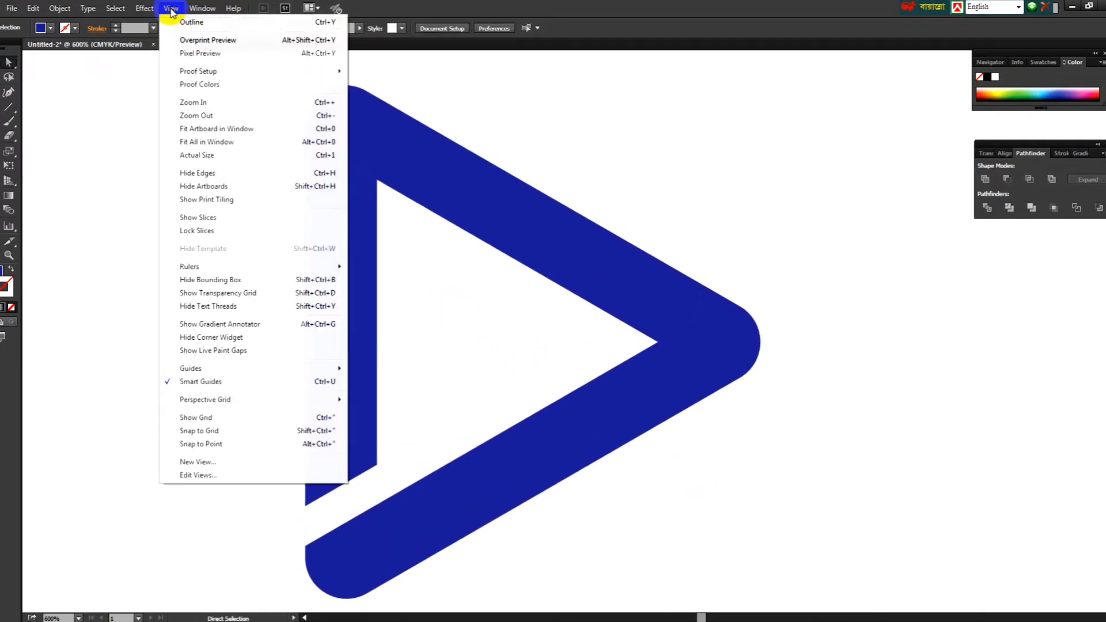
pyautogui.click(190, 23)
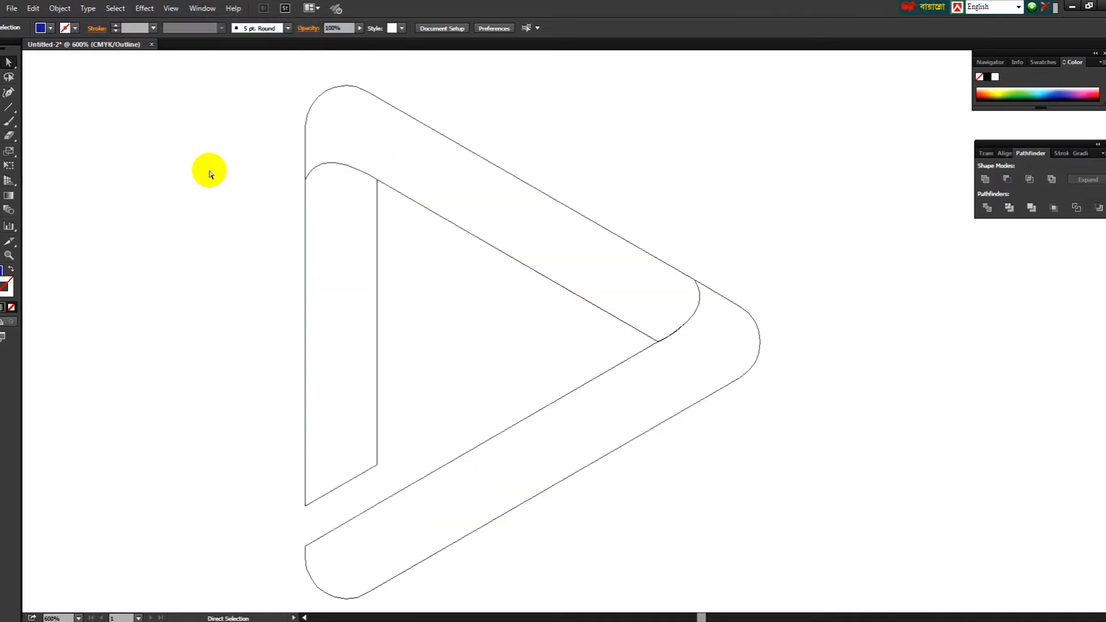
pyautogui.click(171, 9)
pyautogui.click(185, 22)
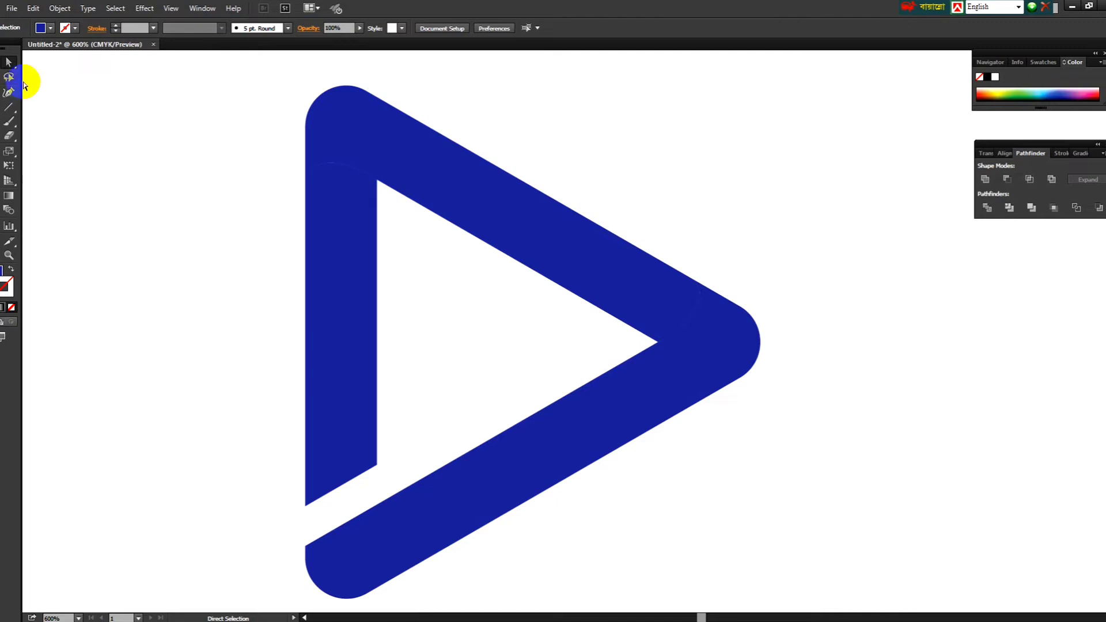
pyautogui.hotkey('ctrl', 'z')
pyautogui.click(140, 113)
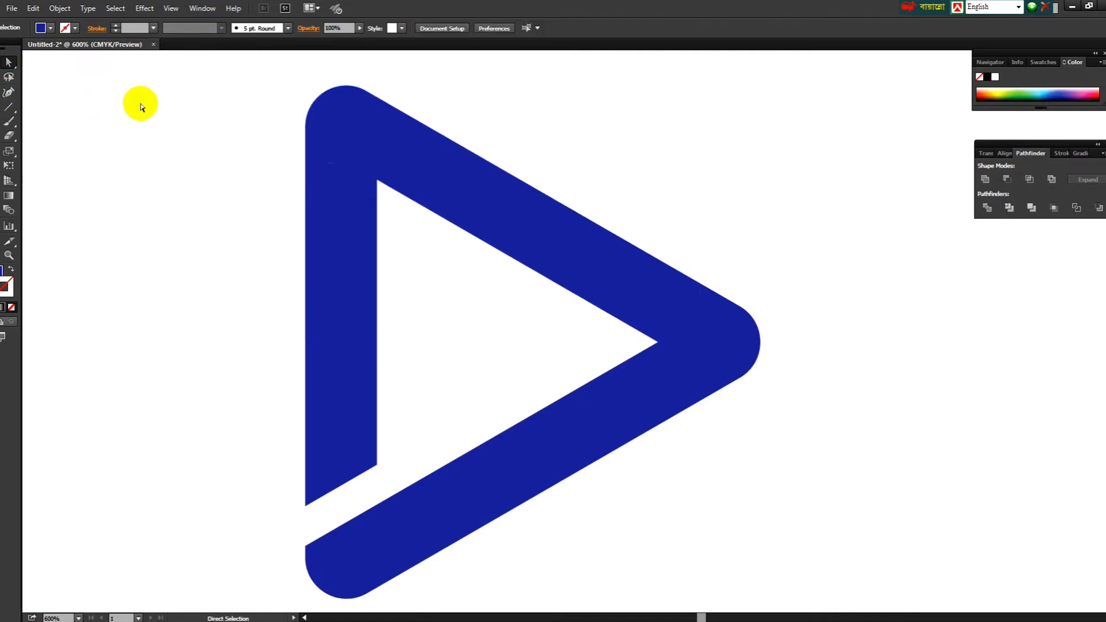
# Try pulling the frame's left section away from the rest and undo the move
pyautogui.moveTo(413, 157); pyautogui.dragTo(383, 197)
pyautogui.moveTo(323, 237); pyautogui.dragTo(243, 253)
pyautogui.hotkey('ctrl', 'z')
pyautogui.moveTo(567, 440)
pyautogui.mouseDown()
pyautogui.moveTo(593, 461)
pyautogui.moveTo(553, 425)
pyautogui.moveTo(563, 425)
pyautogui.mouseUp()
pyautogui.click(603, 111)
# Give all sections of the frame a black stroke with a weight of 0.5 pt
pyautogui.moveTo(212, 61); pyautogui.dragTo(825, 598)
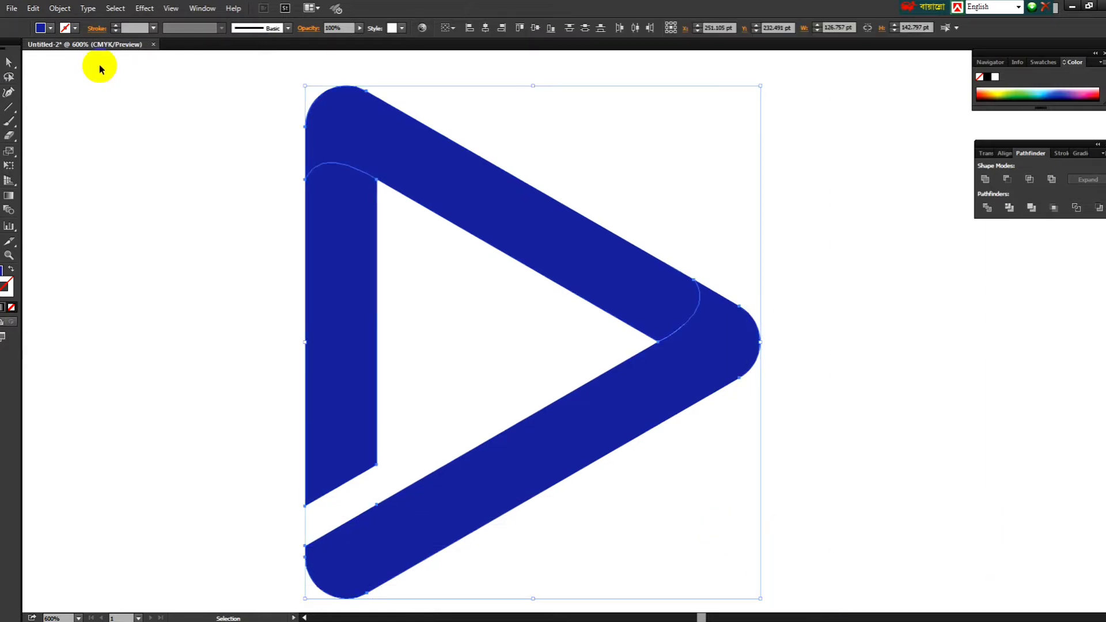
pyautogui.click(75, 28)
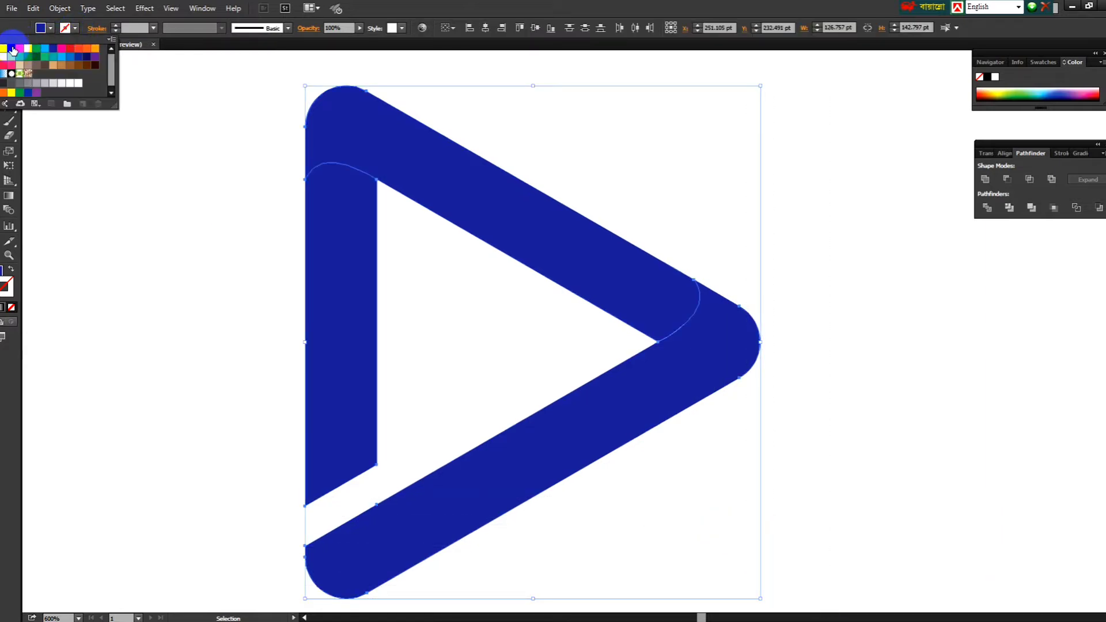
pyautogui.click(13, 51)
pyautogui.click(153, 33)
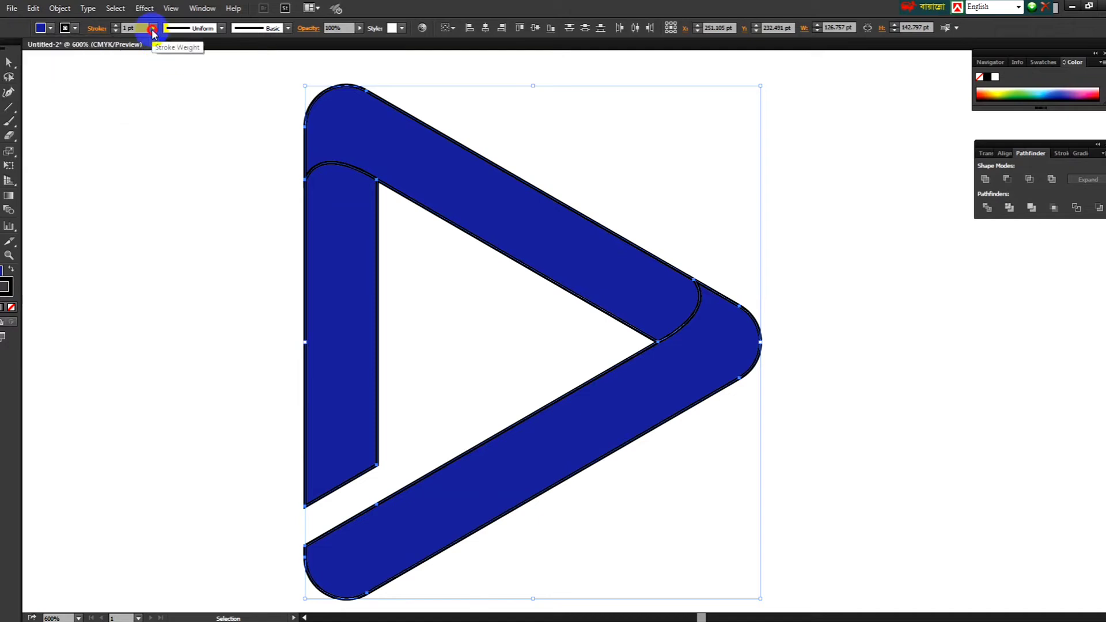
pyautogui.click(167, 56)
pyautogui.click(210, 114)
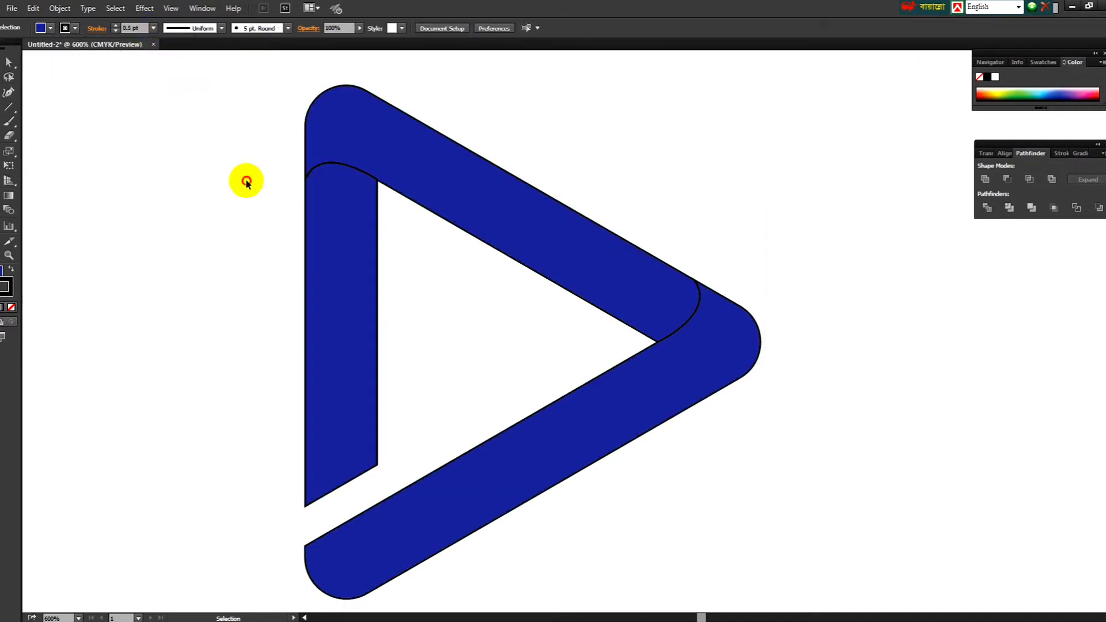
# Fill the frame's left vertical section with red
pyautogui.moveTo(253, 72); pyautogui.dragTo(244, 295)
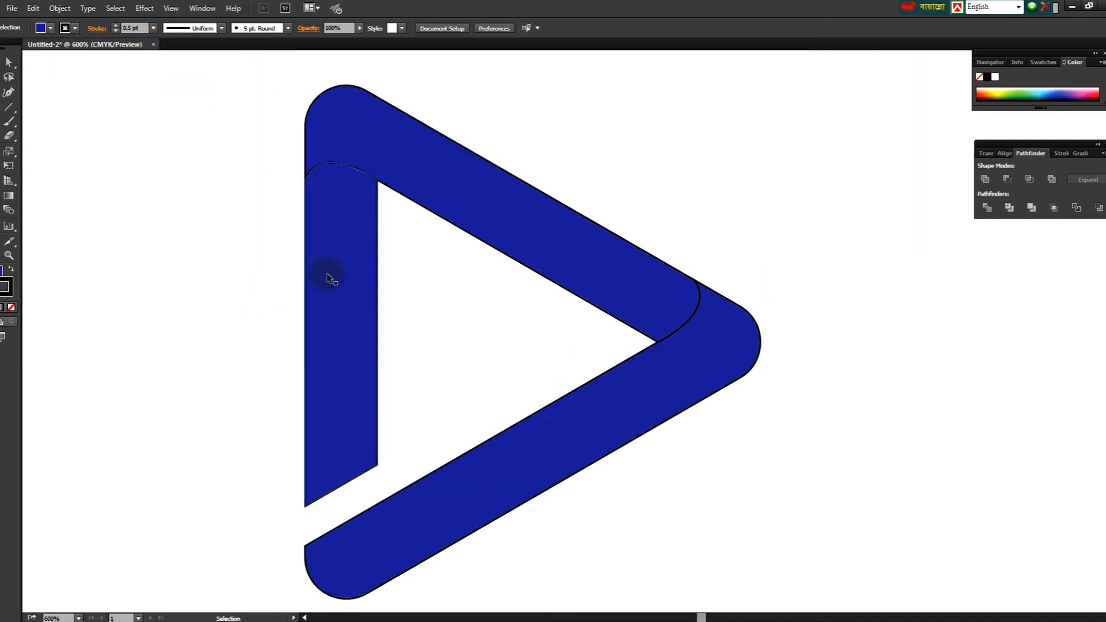
pyautogui.scroll(-1, 417, 251)
pyautogui.moveTo(447, 222); pyautogui.dragTo(505, 225)
pyautogui.click(408, 244)
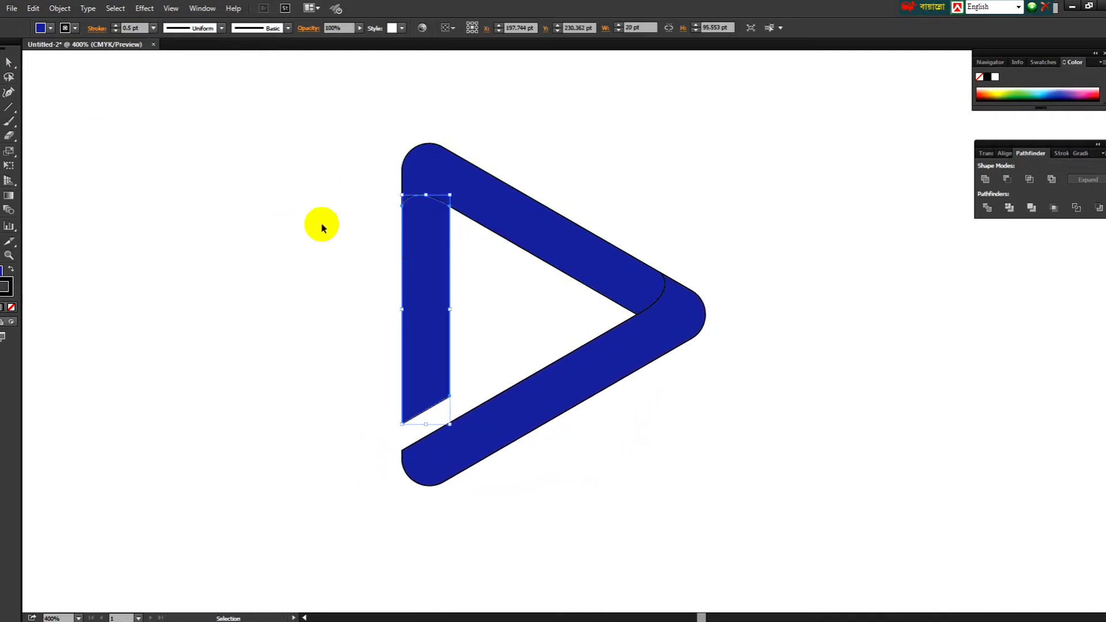
pyautogui.click(41, 28)
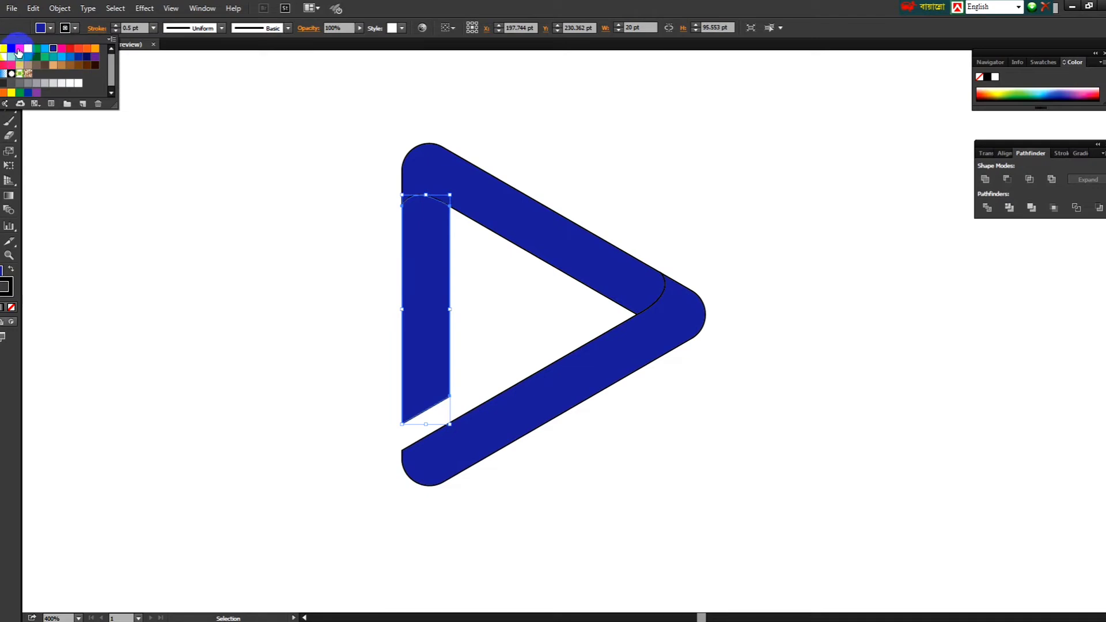
pyautogui.click(19, 52)
pyautogui.click(286, 208)
# Fill the frame's upper slanted section with yellow
pyautogui.click(457, 186)
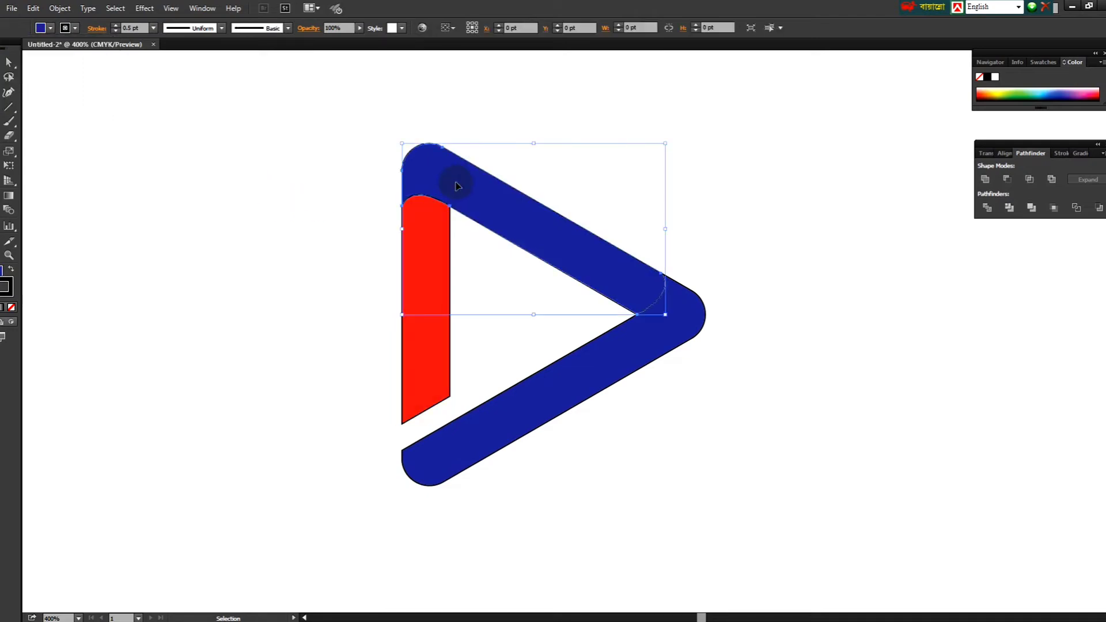
pyautogui.click(41, 28)
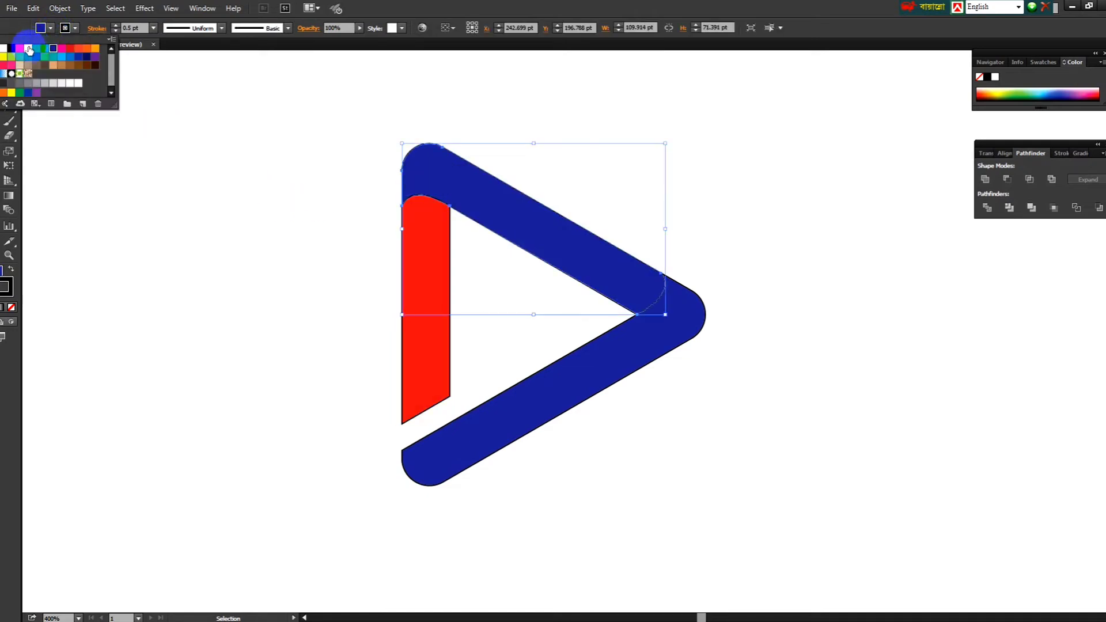
pyautogui.click(29, 51)
pyautogui.click(230, 187)
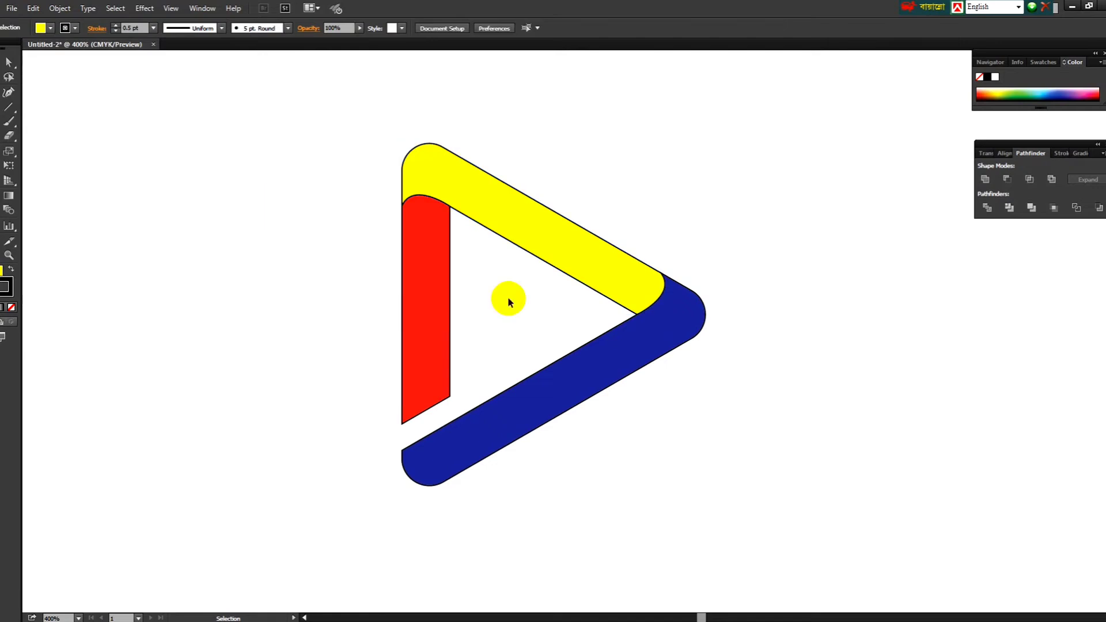
# Fill the frame's lower slanted section with green
pyautogui.click(597, 356)
pyautogui.click(51, 28)
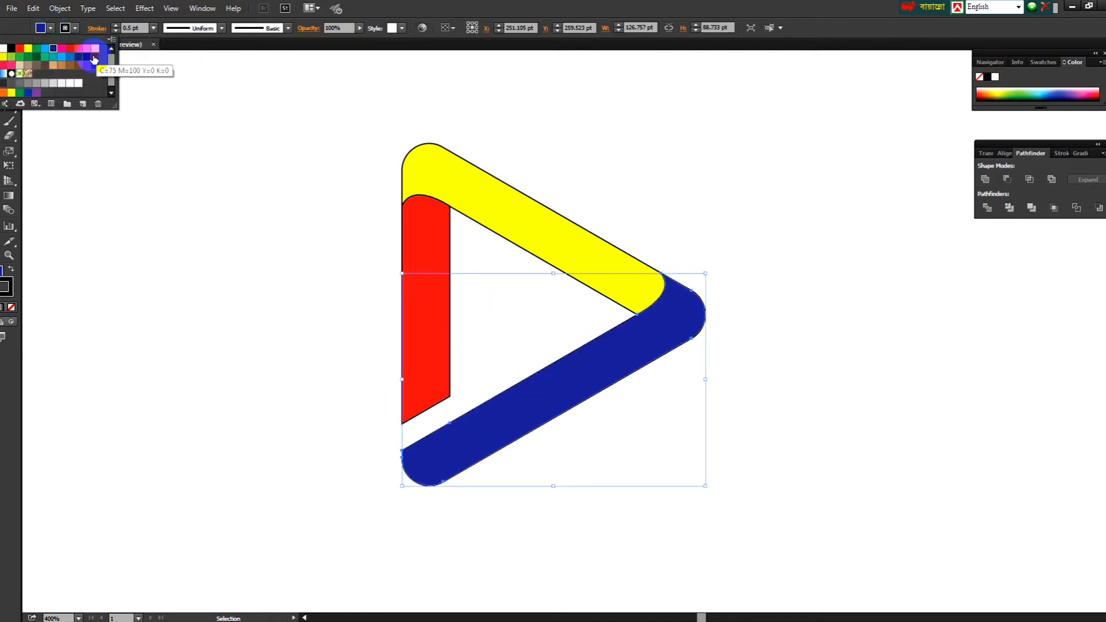
pyautogui.click(28, 57)
pyautogui.click(289, 169)
pyautogui.click(289, 169)
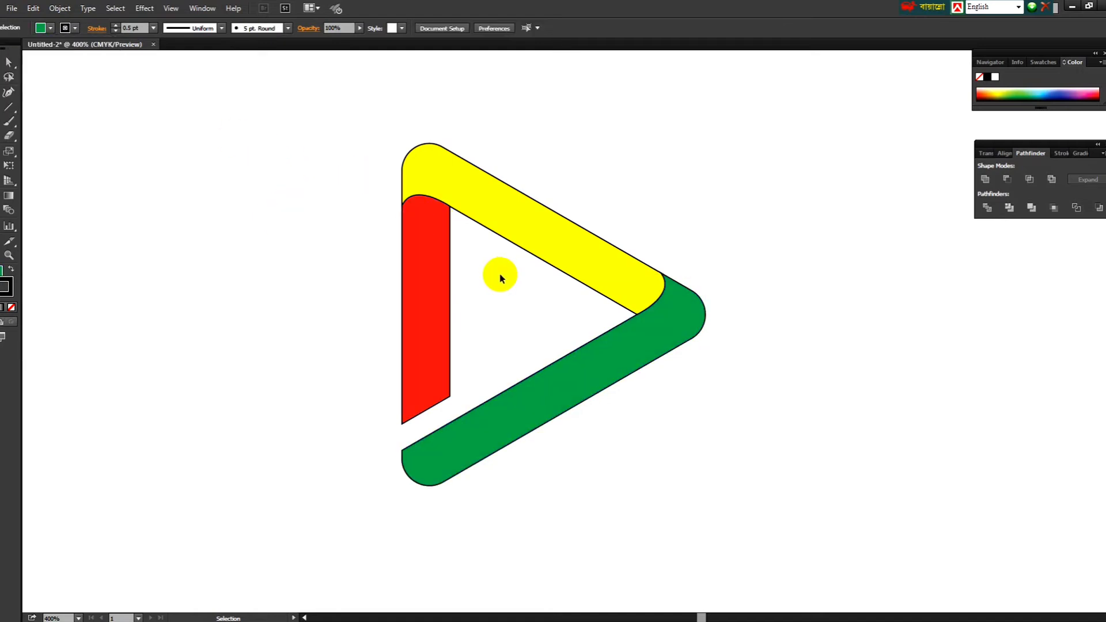
# Apply a linear gradient fill to the frame's left vertical section
pyautogui.scroll(1, 513, 276)
pyautogui.press('space')
pyautogui.moveTo(507, 265); pyautogui.dragTo(482, 267)
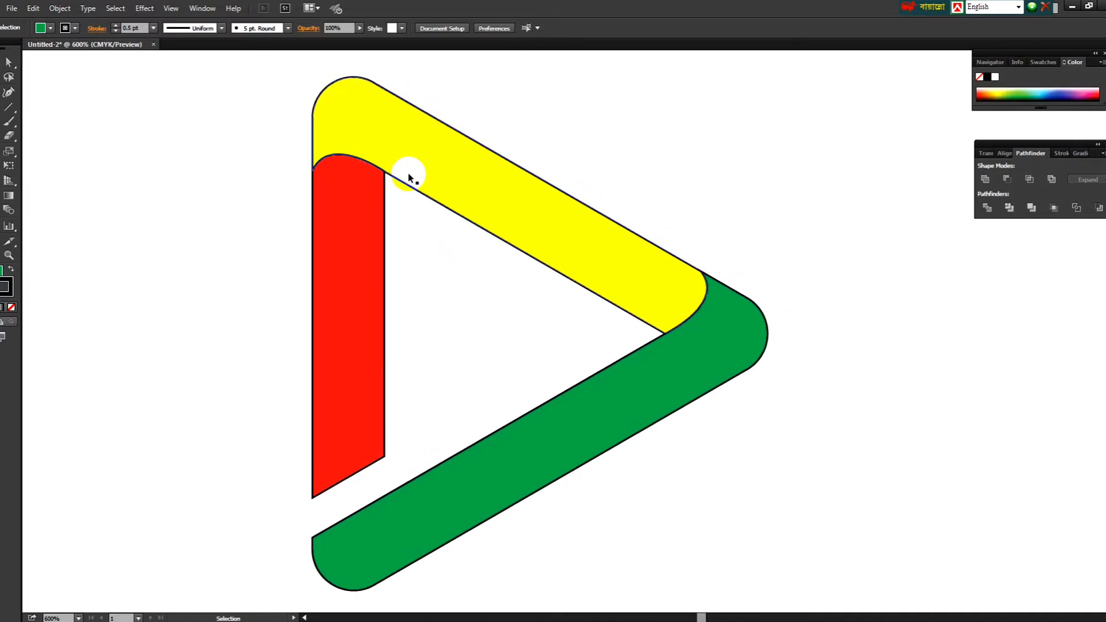
pyautogui.click(344, 210)
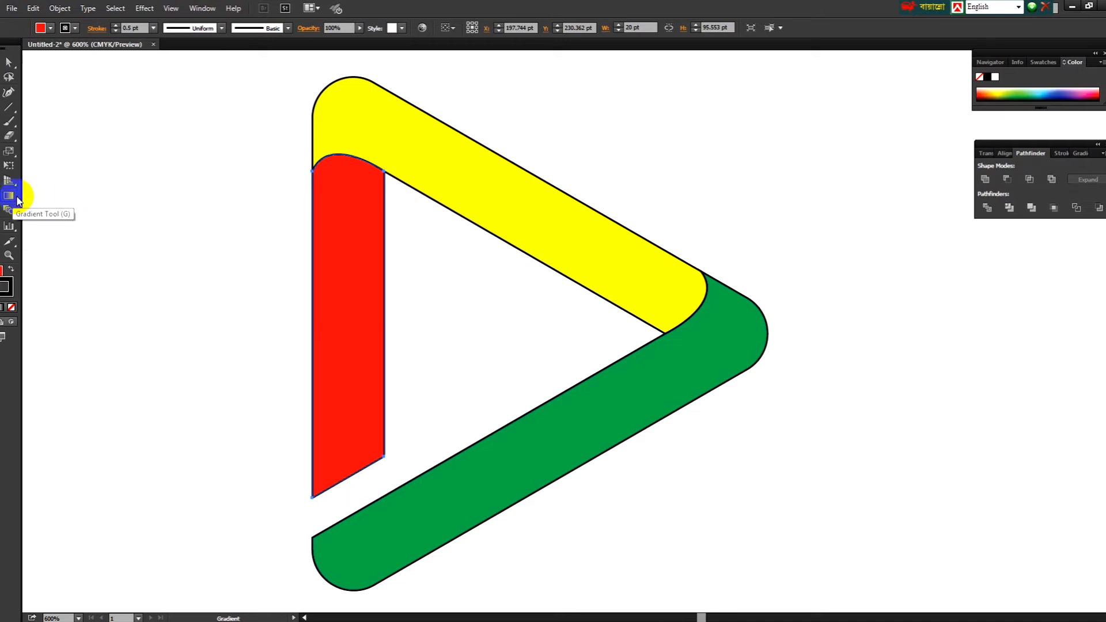
pyautogui.click(18, 200)
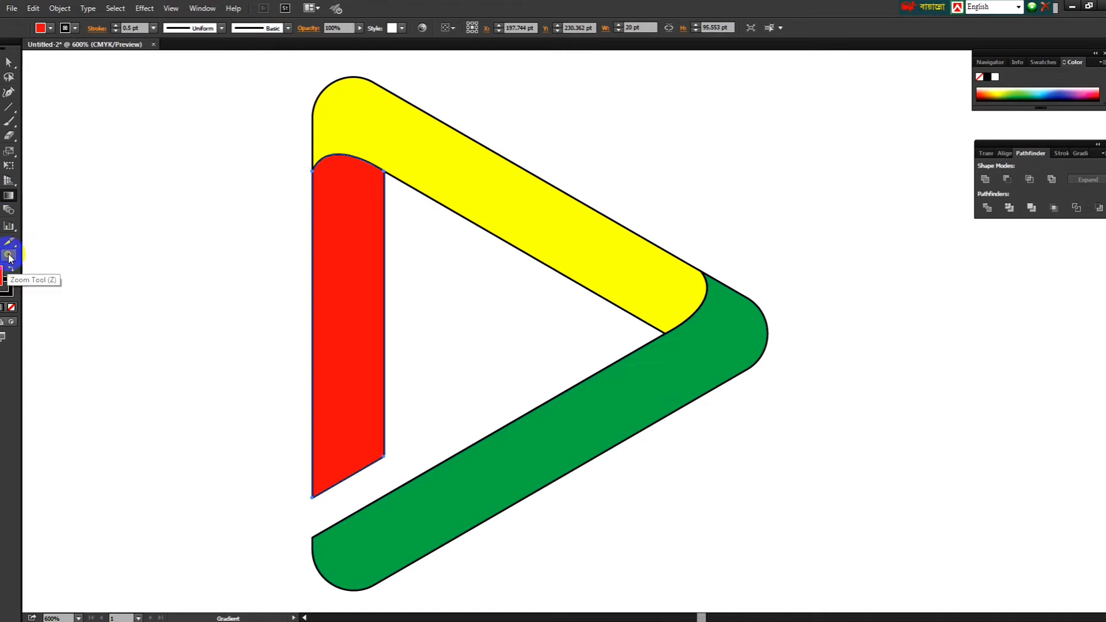
pyautogui.click(10, 198)
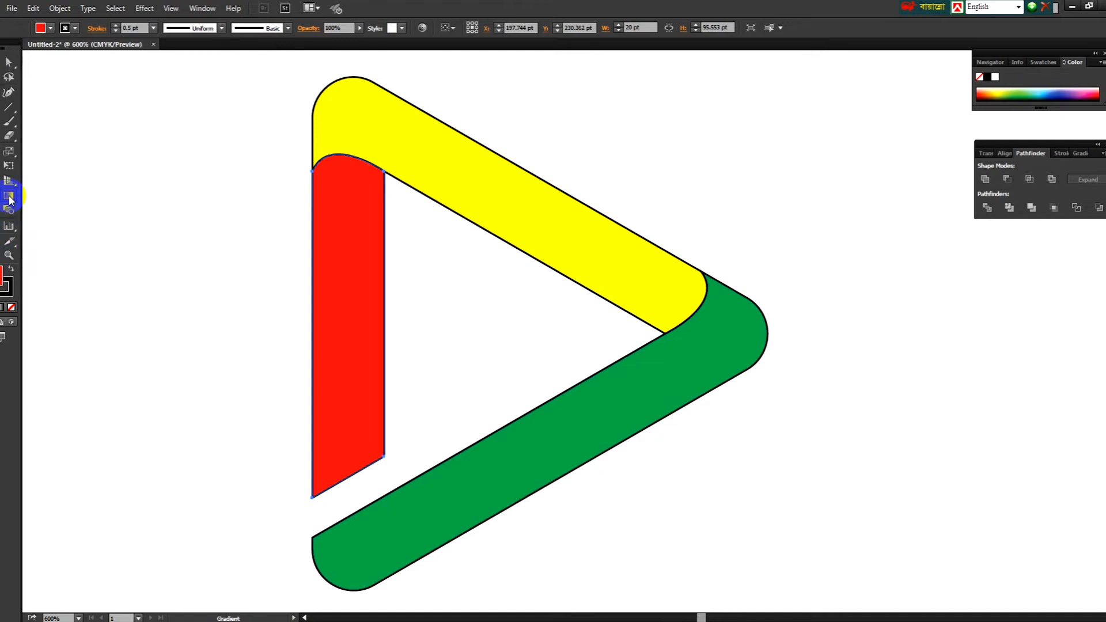
pyautogui.click(1082, 152)
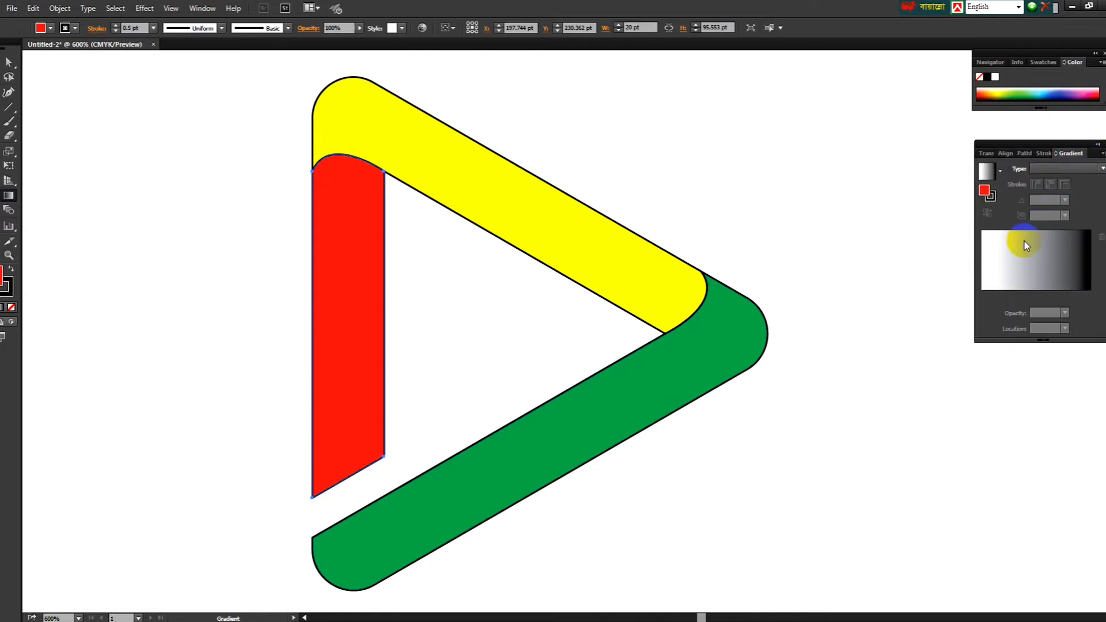
pyautogui.click(987, 173)
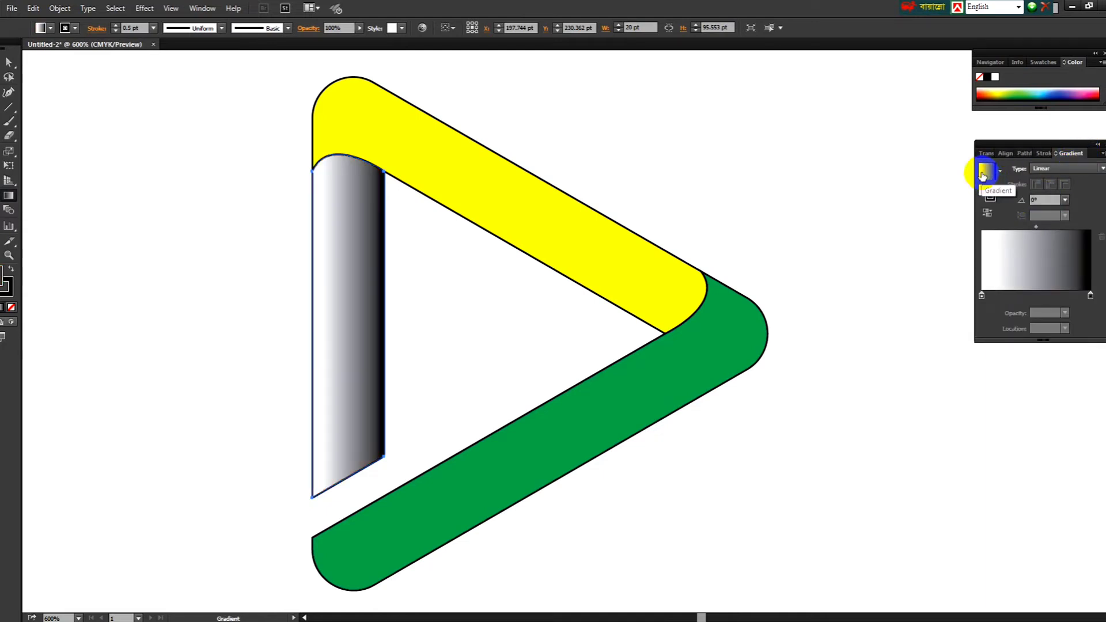
# Set the starting color stop of the left vertical section's gradient to CMYK Red
pyautogui.click(1037, 62)
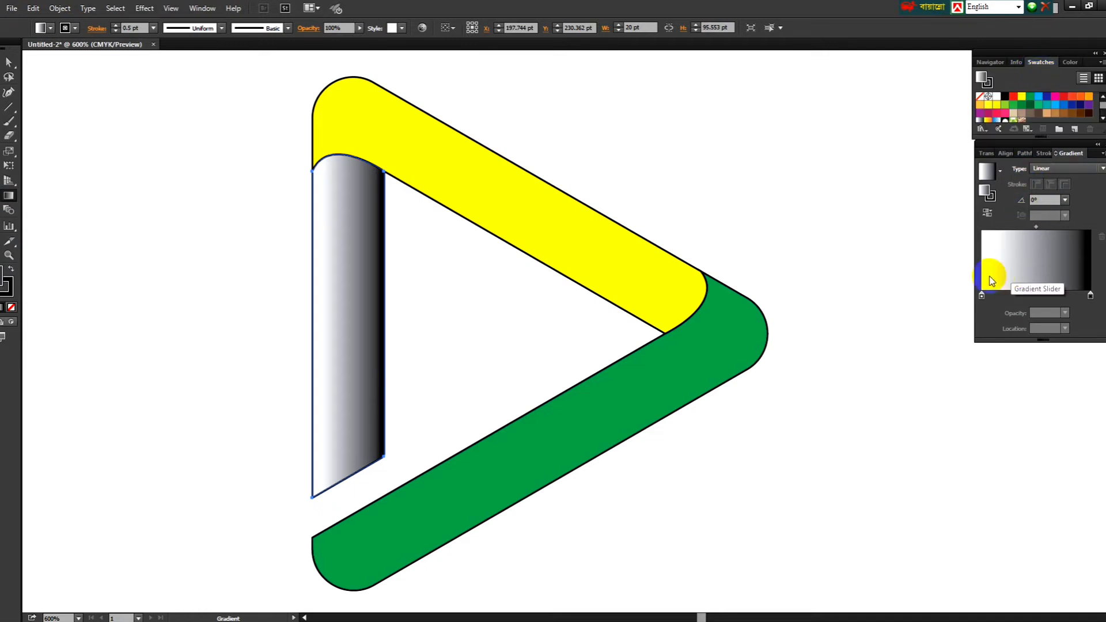
pyautogui.click(982, 295)
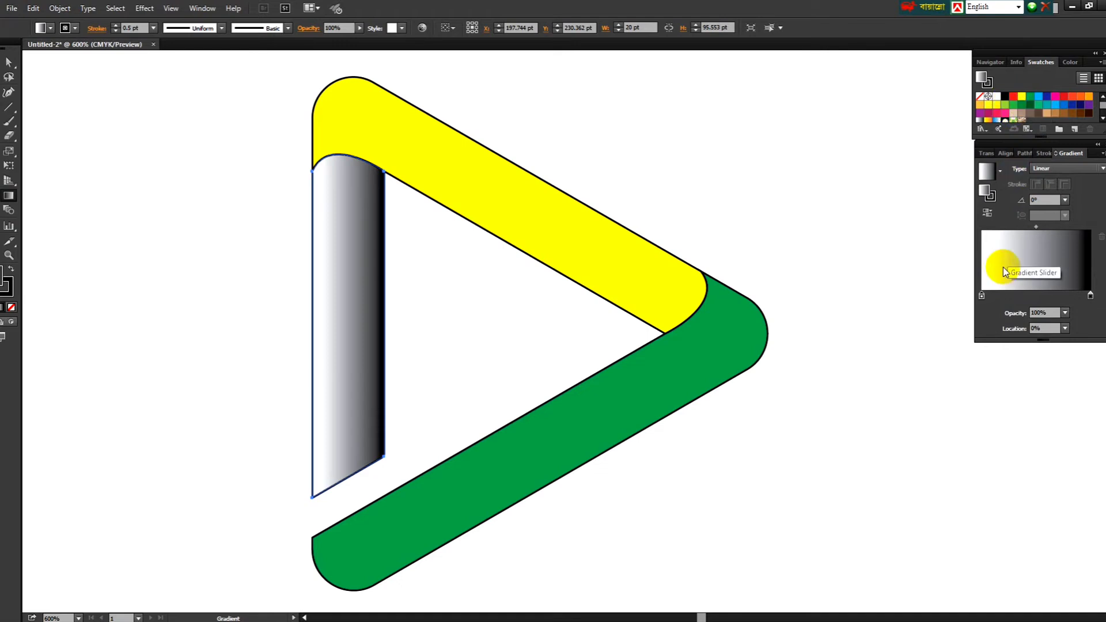
pyautogui.doubleClick(982, 297)
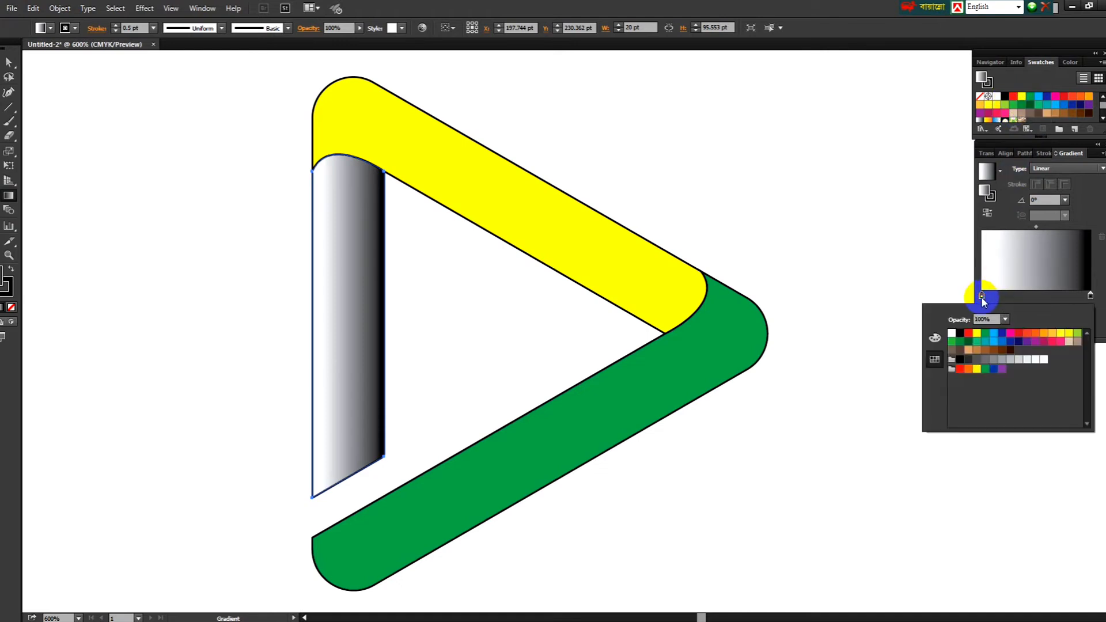
pyautogui.click(970, 335)
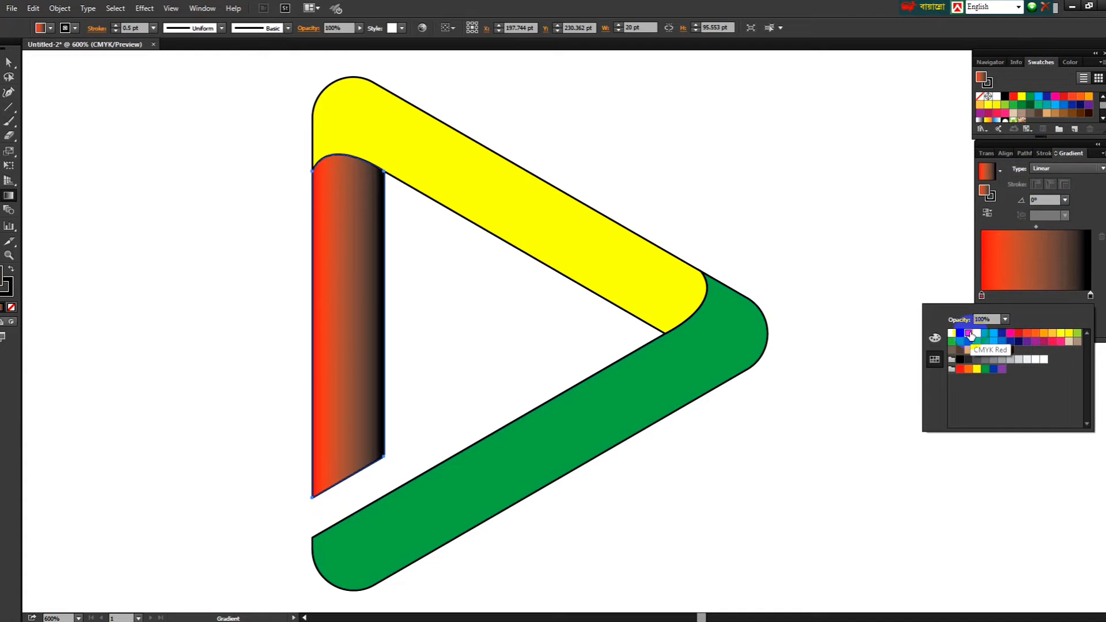
# Set the ending color stop of the left vertical section's gradient to purple
pyautogui.click(1091, 297)
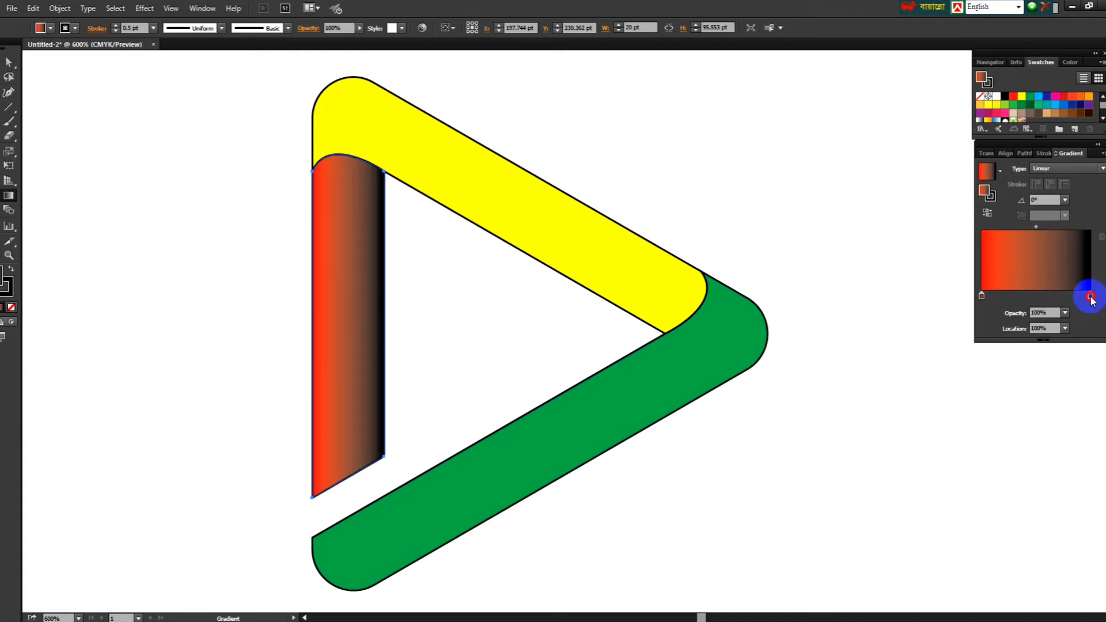
pyautogui.doubleClick(1092, 297)
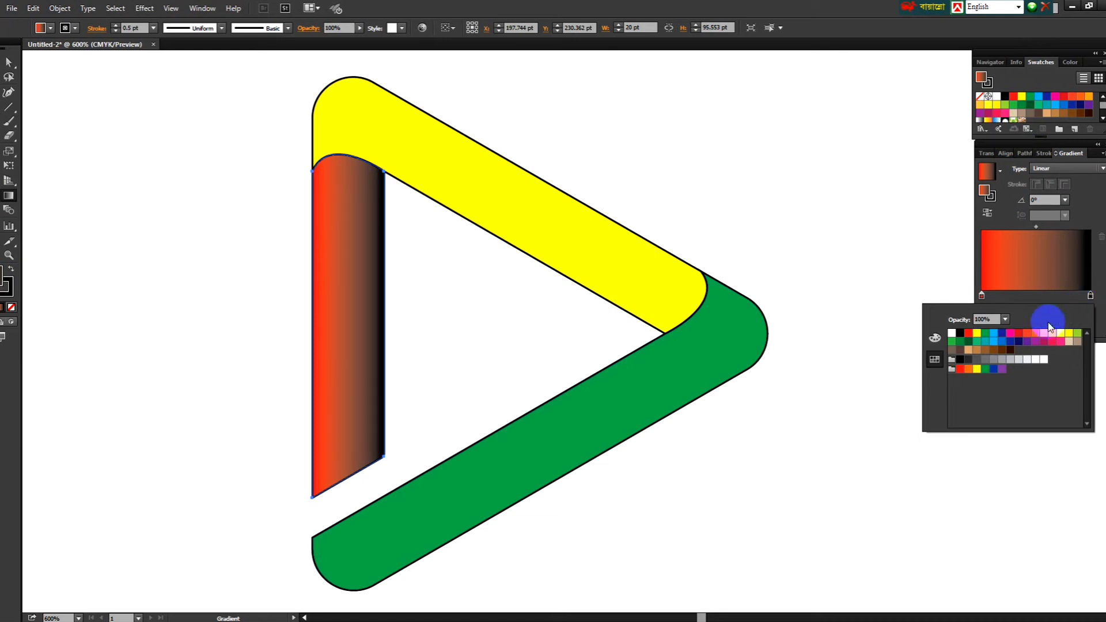
pyautogui.click(1027, 343)
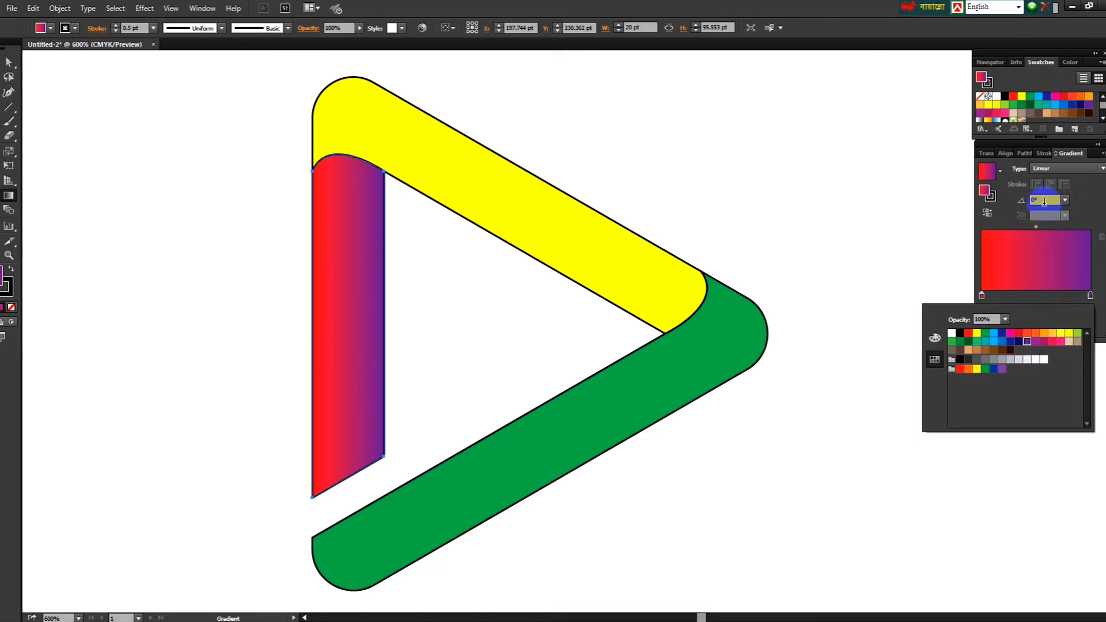
# Try gradient angles of 180° and 90° on the frame's left vertical section
pyautogui.click(1045, 201)
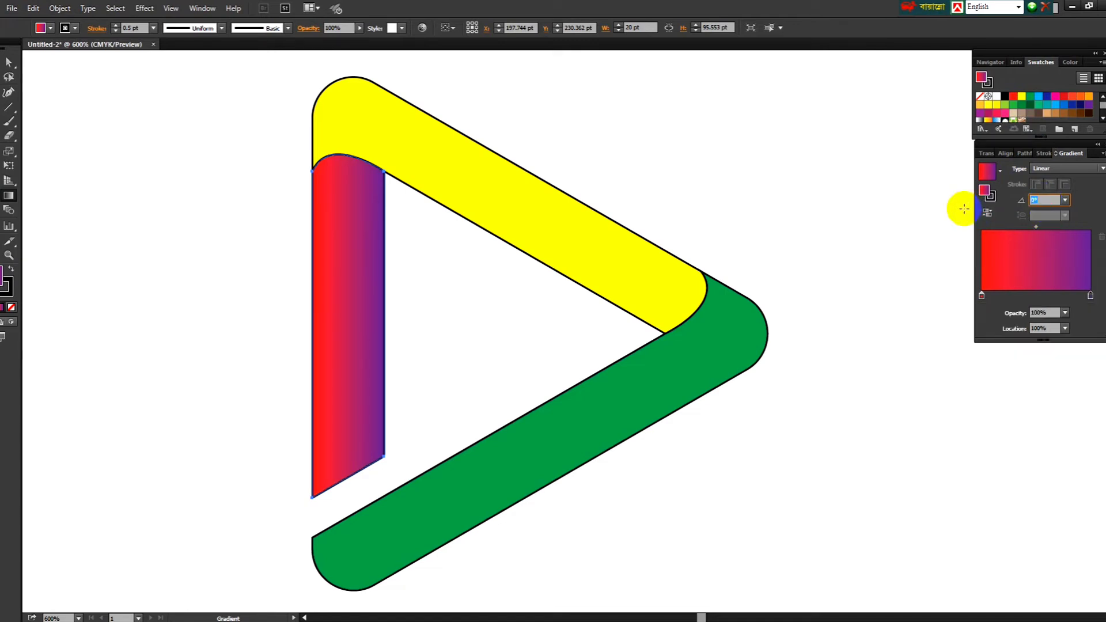
pyautogui.write('90')
pyautogui.press('Return')
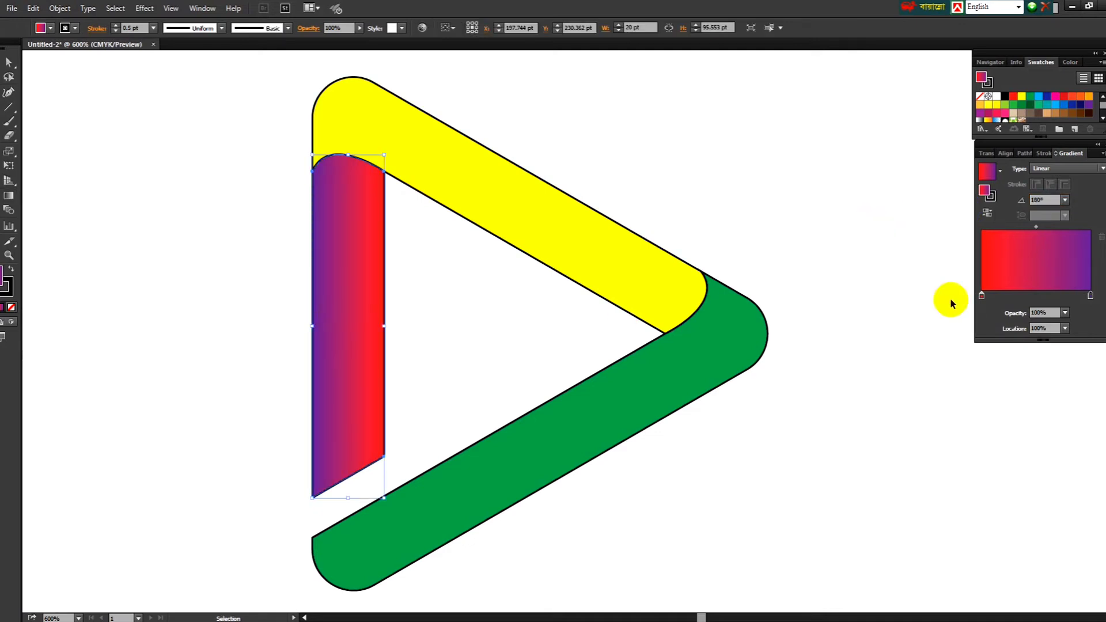
pyautogui.click(1045, 198)
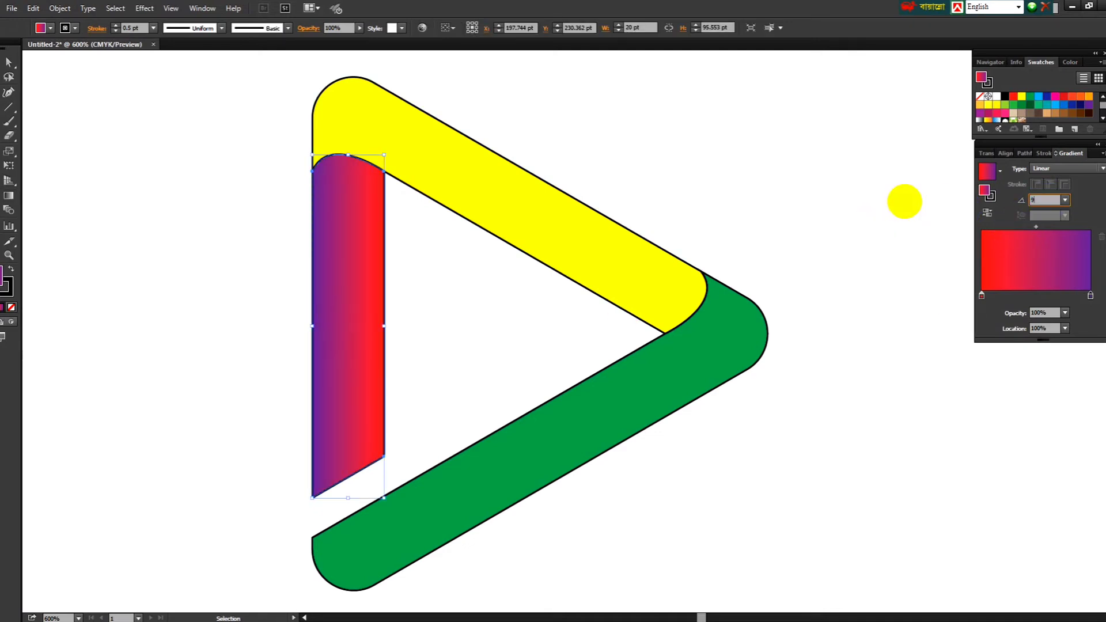
pyautogui.click(793, 167)
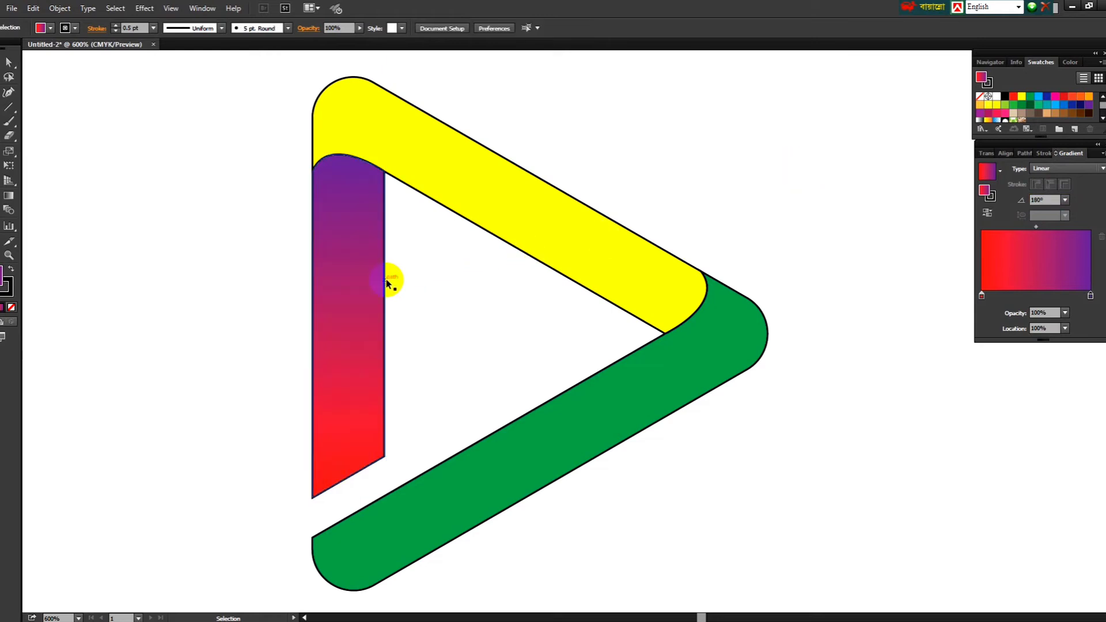
# Set the gradient angle of the frame's left vertical section to -90°
pyautogui.click(379, 282)
pyautogui.click(1045, 199)
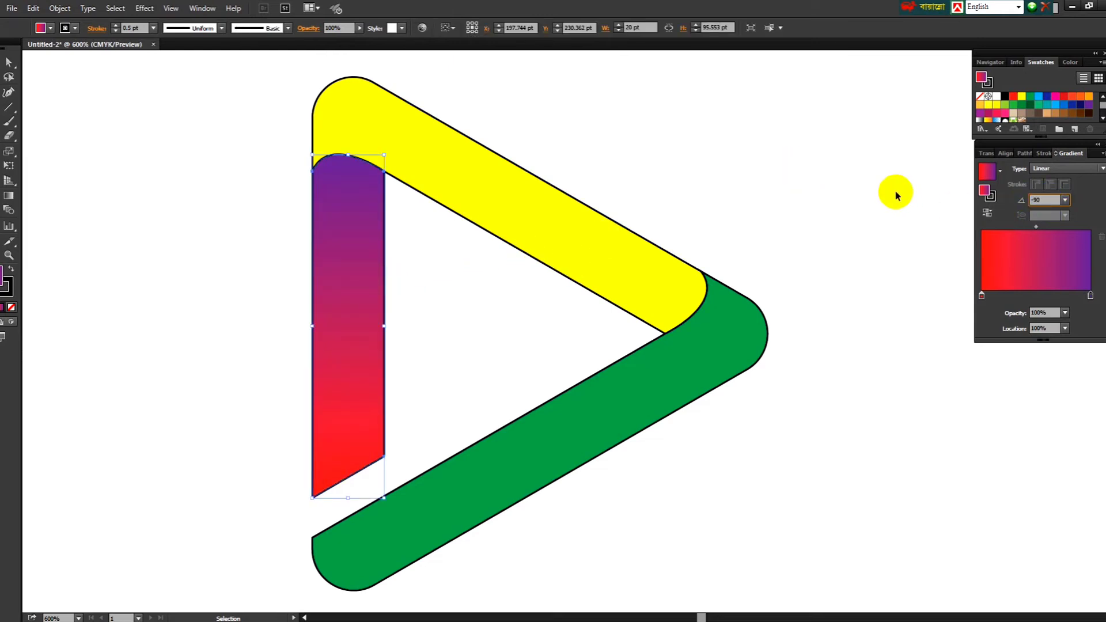
pyautogui.click(773, 185)
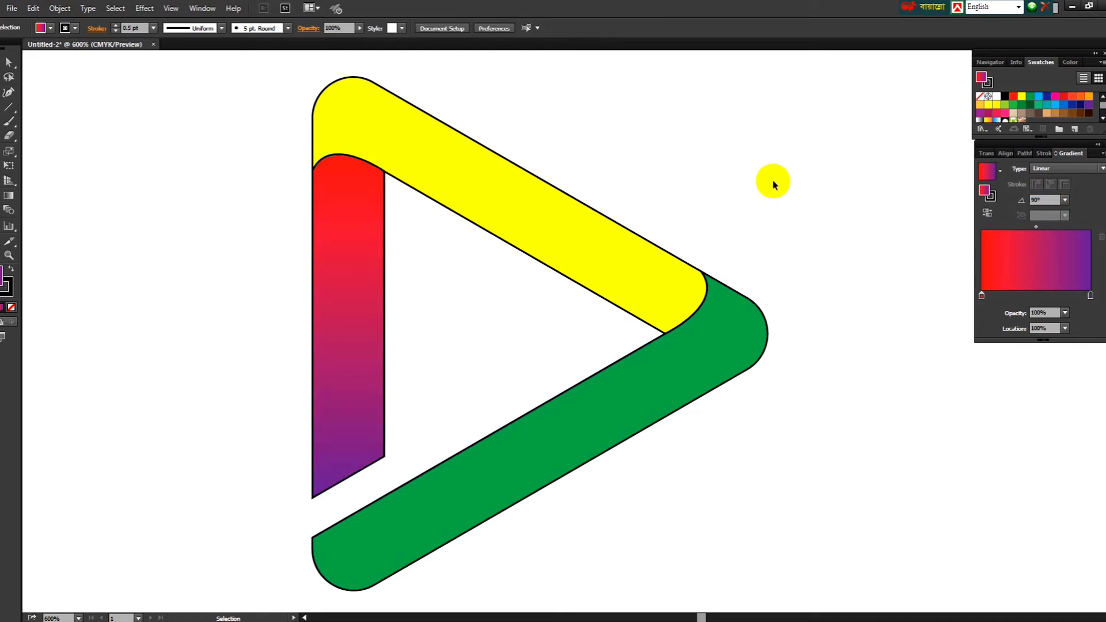
# Add a red middle color stop at about 34% to the left vertical section's gradient
pyautogui.click(362, 265)
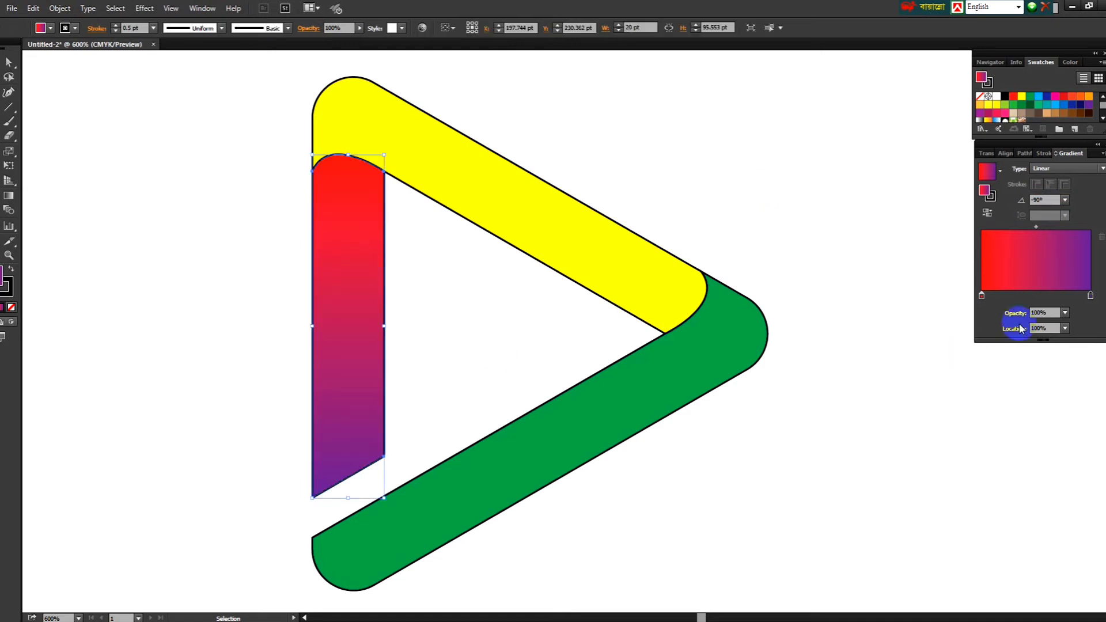
pyautogui.click(983, 296)
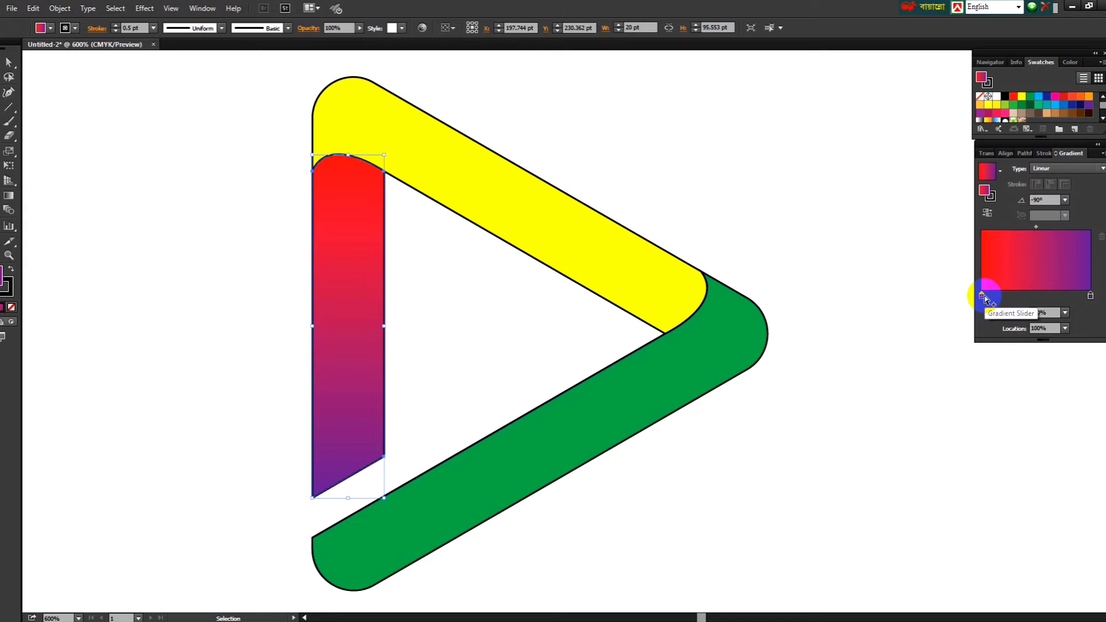
pyautogui.click(996, 297)
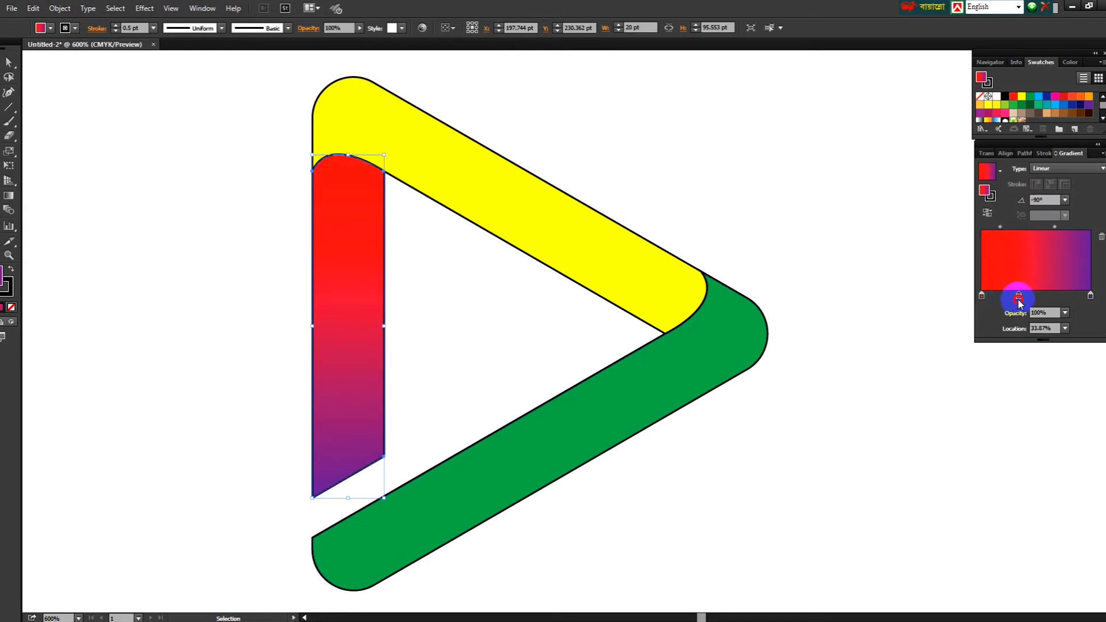
pyautogui.click(849, 270)
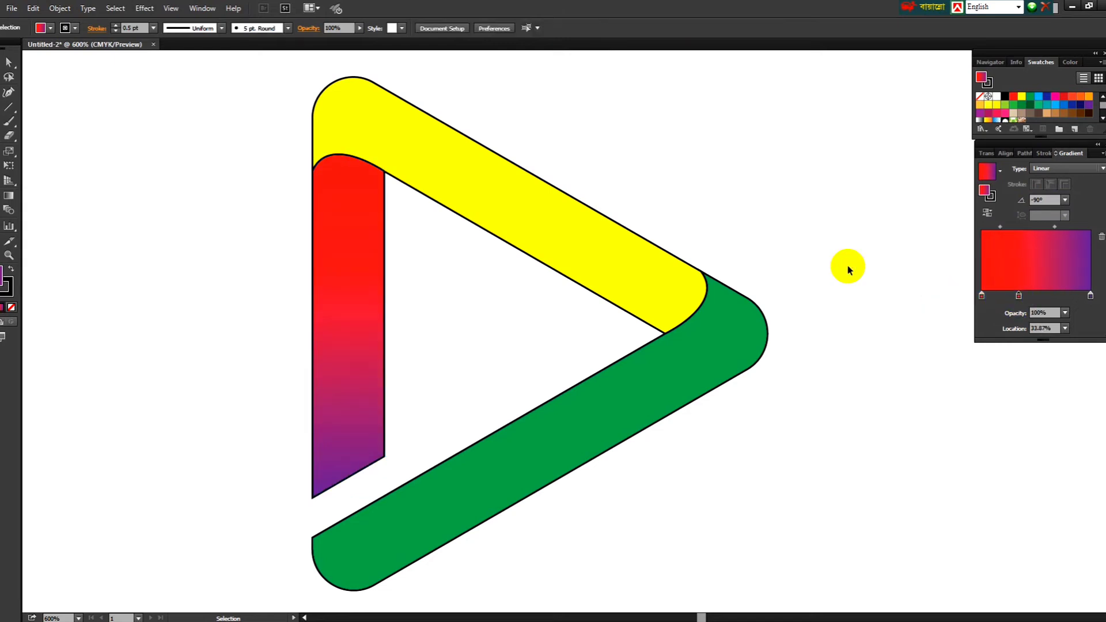
# Apply the red-to-purple linear gradient to the frame's upper slanted section
pyautogui.click(600, 247)
pyautogui.click(1017, 198)
pyautogui.click(987, 171)
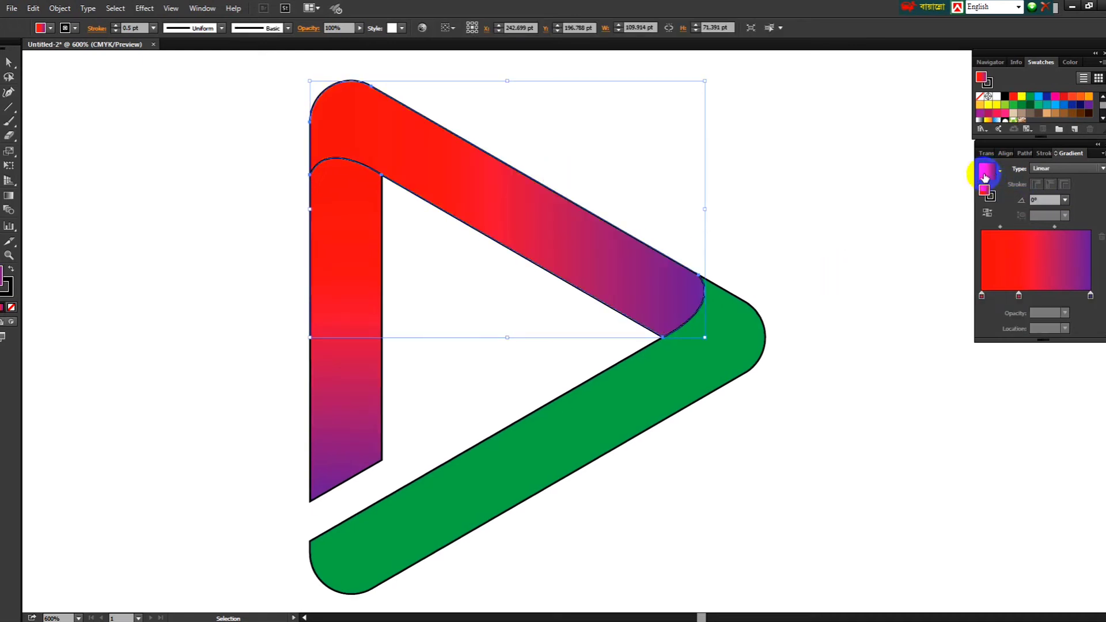
pyautogui.click(830, 198)
# Set the starting color stop of the upper slanted section's gradient to yellow
pyautogui.click(615, 228)
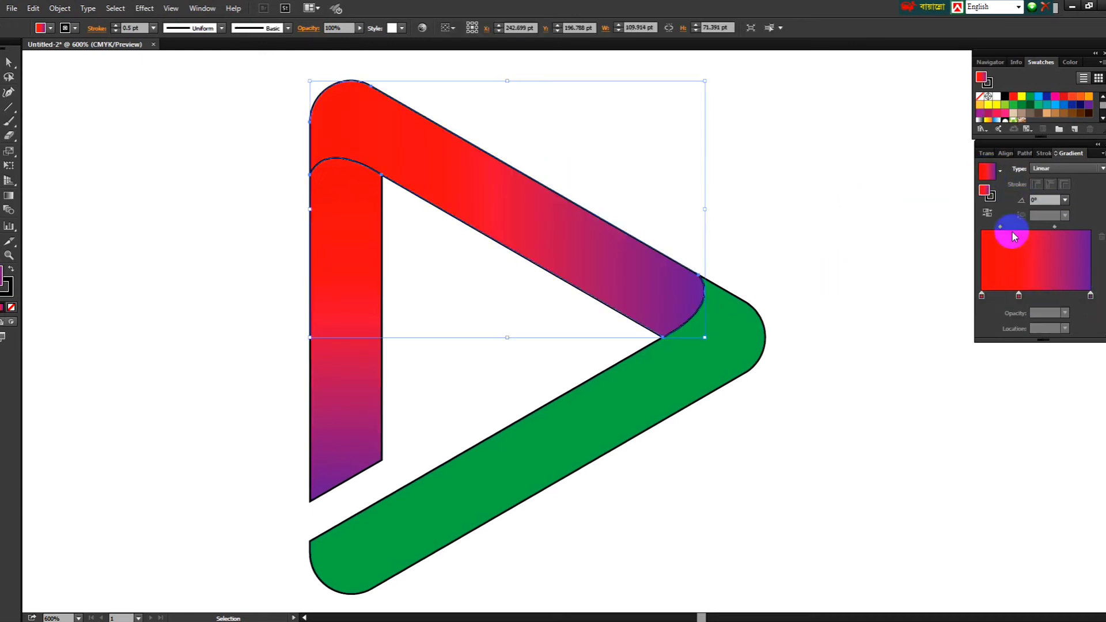
pyautogui.doubleClick(982, 294)
pyautogui.click(984, 320)
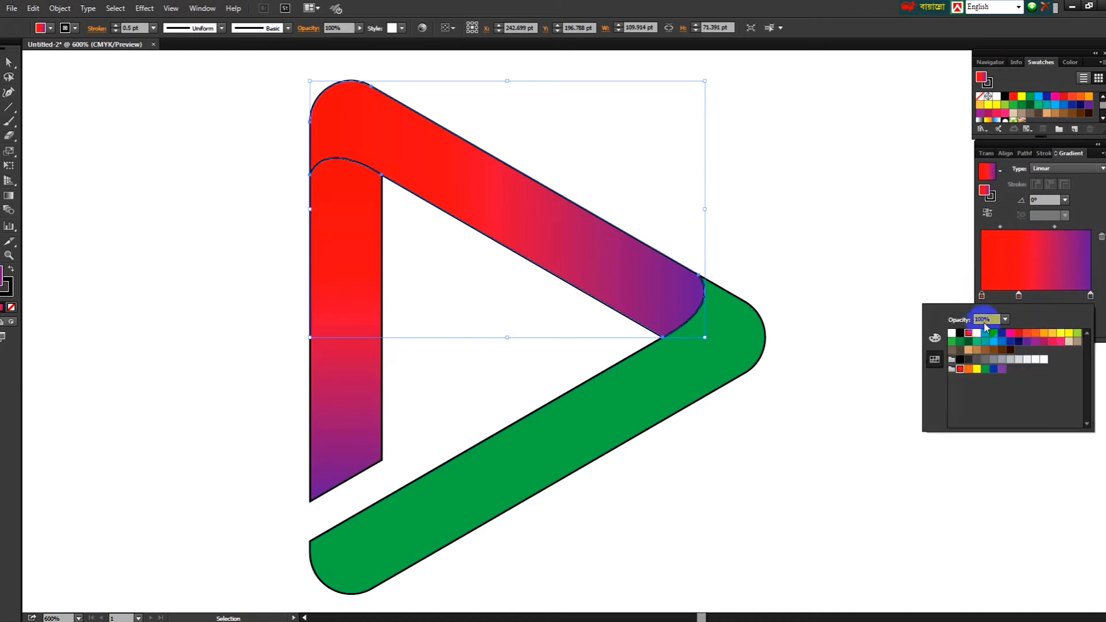
pyautogui.click(978, 339)
pyautogui.click(907, 255)
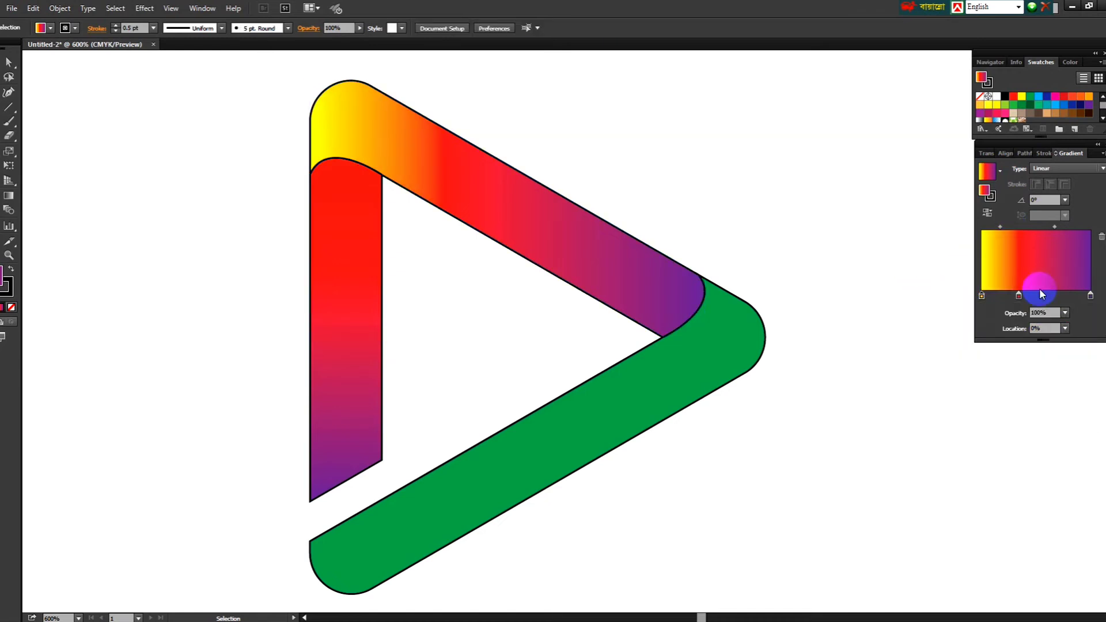
# Move the red middle stop of the upper slanted section's gradient to about 55%
pyautogui.doubleClick(1019, 296)
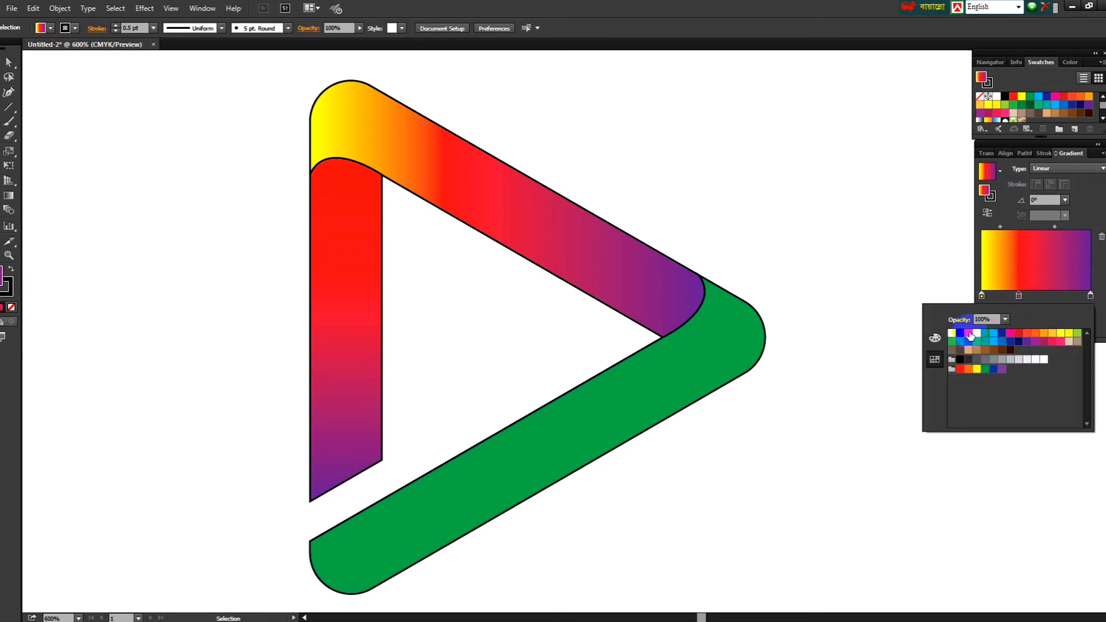
pyautogui.click(879, 273)
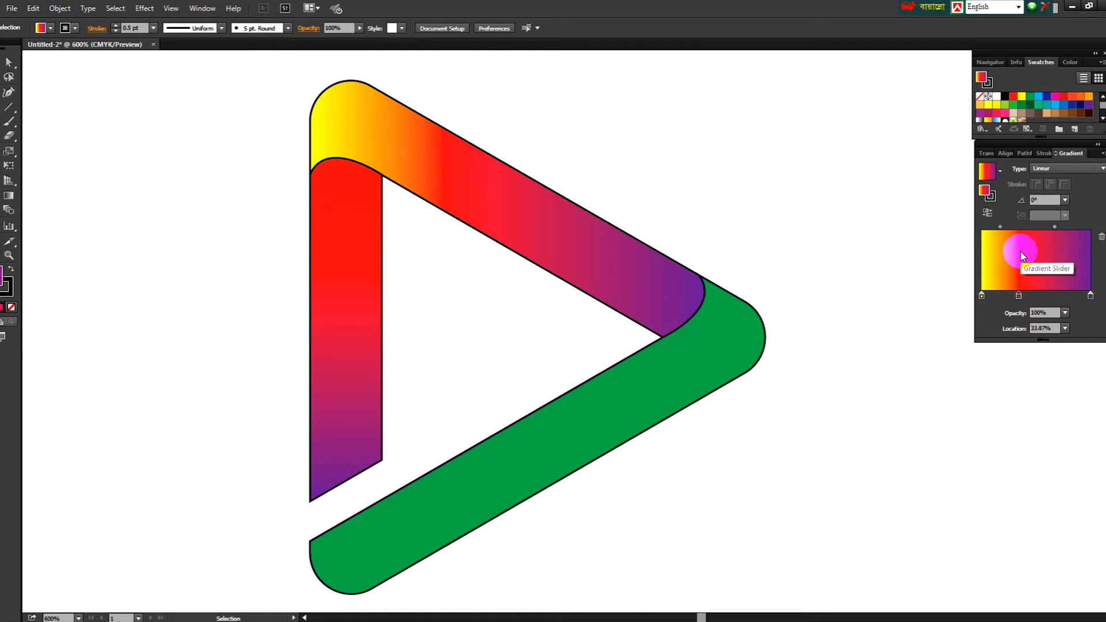
pyautogui.click(671, 291)
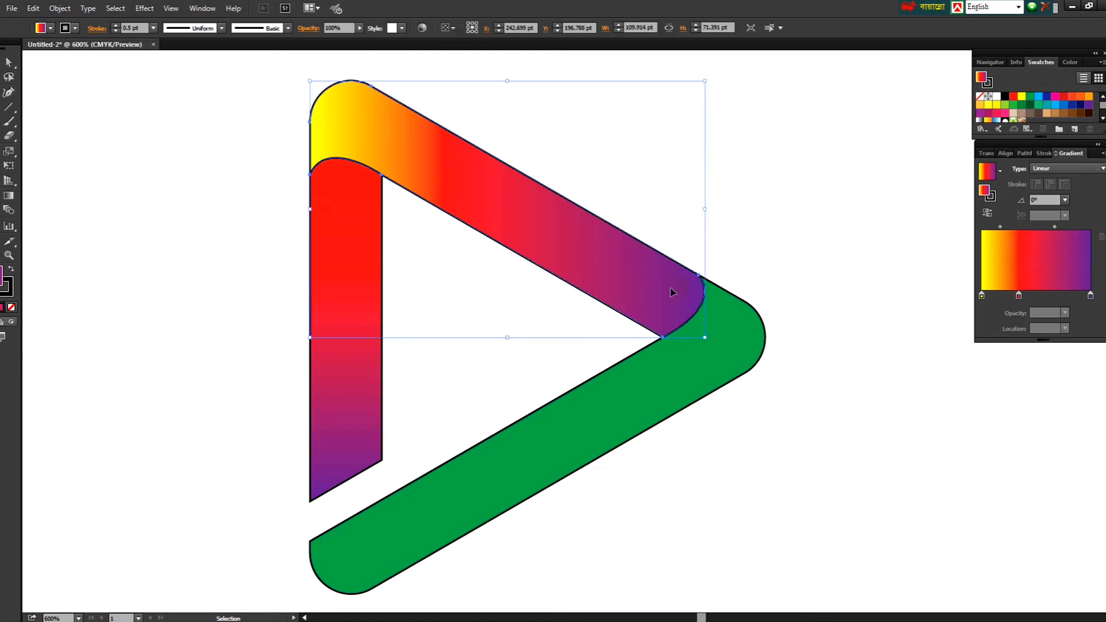
pyautogui.click(1019, 296)
pyautogui.moveTo(1019, 298); pyautogui.dragTo(1041, 304)
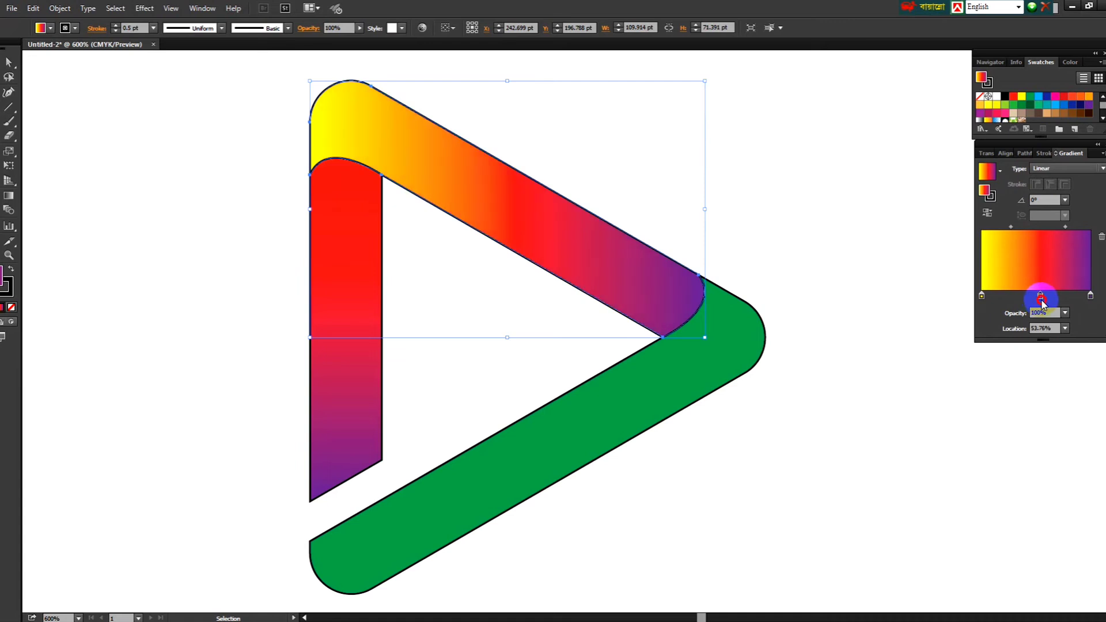
pyautogui.moveTo(1043, 300); pyautogui.dragTo(1045, 301)
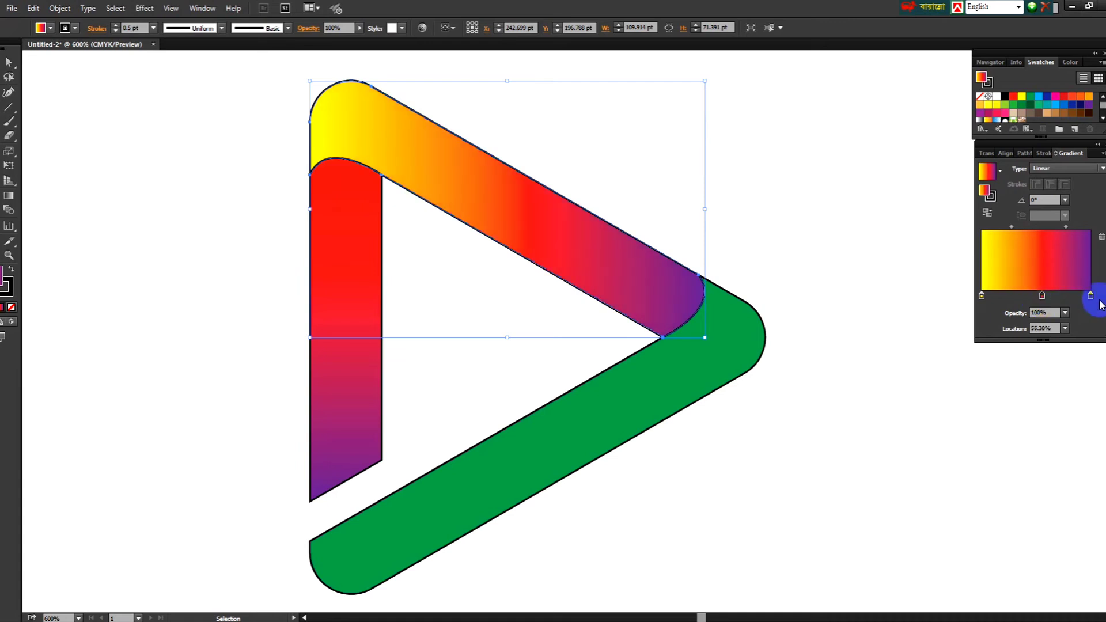
# Set the ending color stop of the upper slanted section's gradient to magenta
pyautogui.doubleClick(1092, 297)
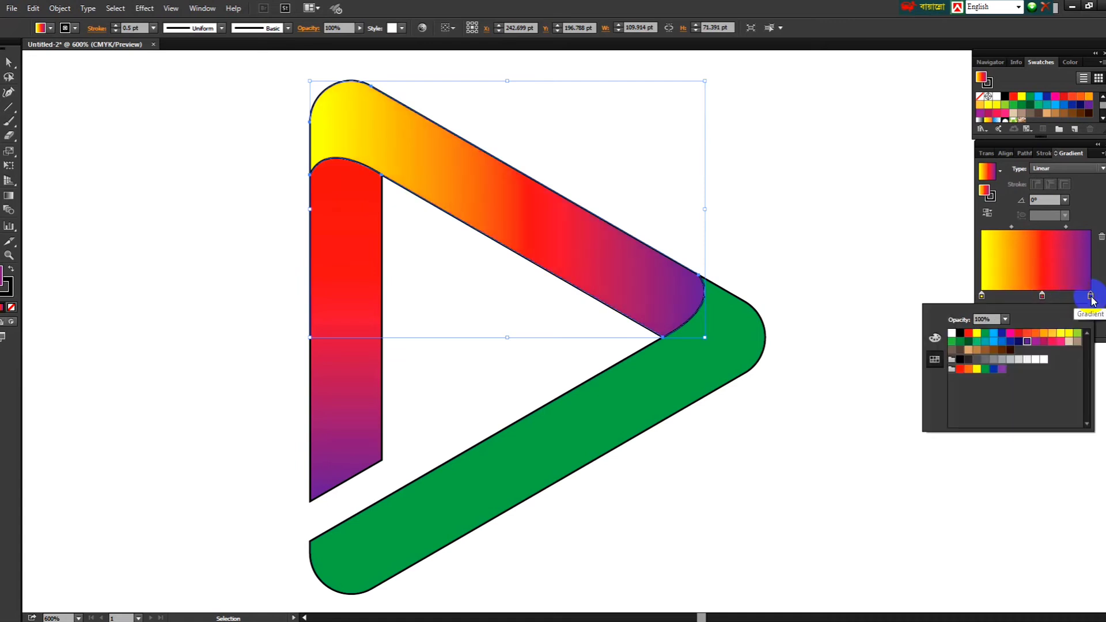
pyautogui.click(1014, 336)
pyautogui.click(803, 235)
# Apply the yellow-red-magenta linear gradient to the frame's lower slanted section
pyautogui.click(743, 309)
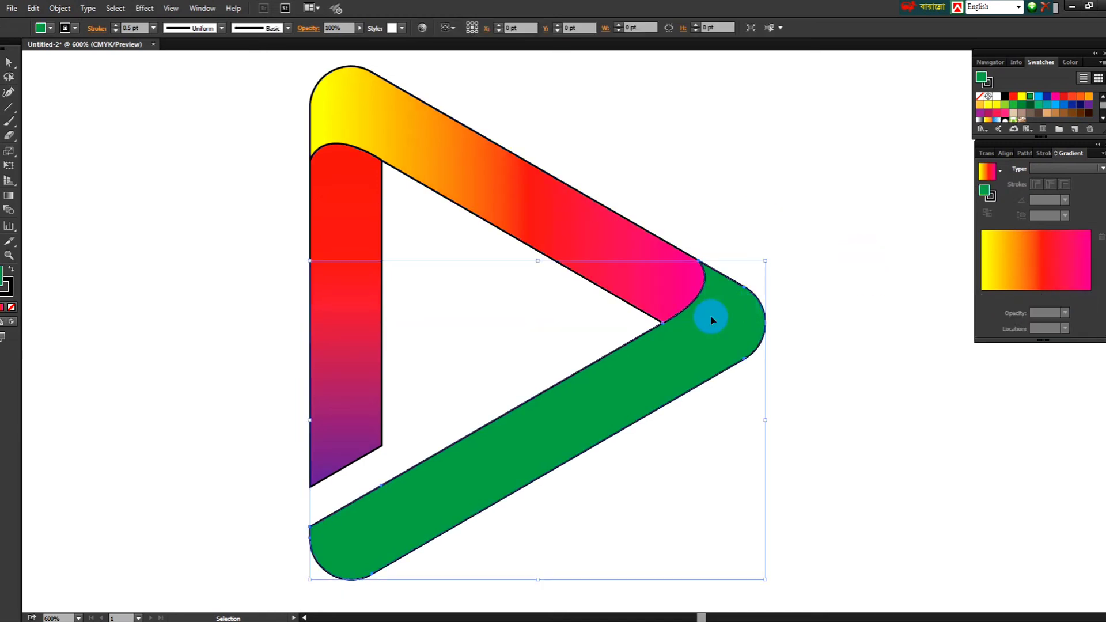
pyautogui.click(987, 171)
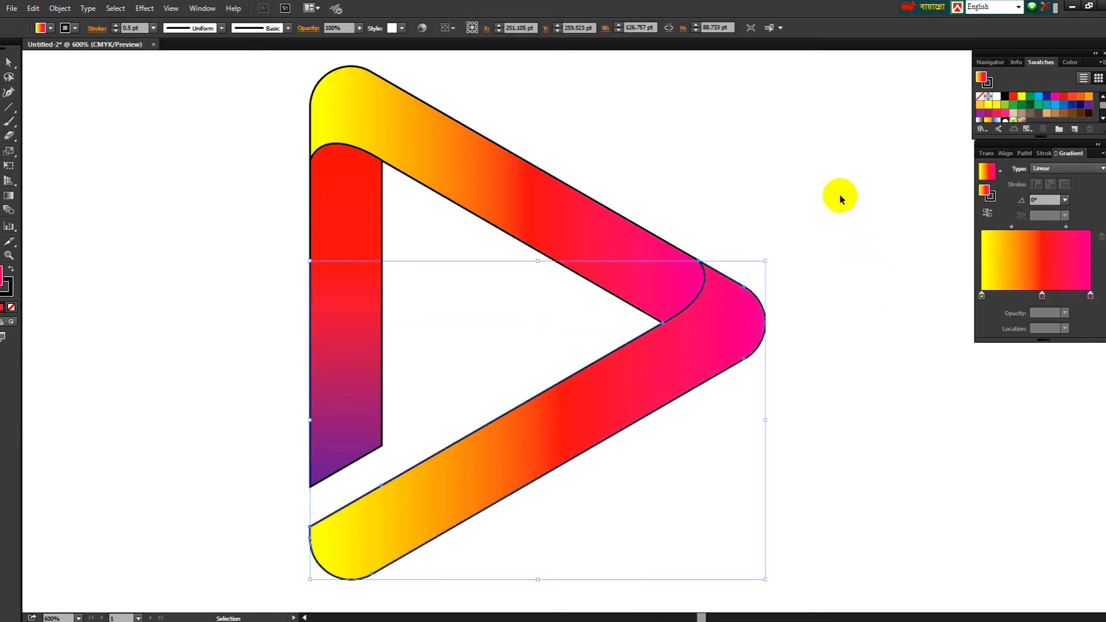
# Reverse the lower slanted section's linear gradient so it runs from magenta through red to yellow
pyautogui.click(840, 199)
pyautogui.click(688, 342)
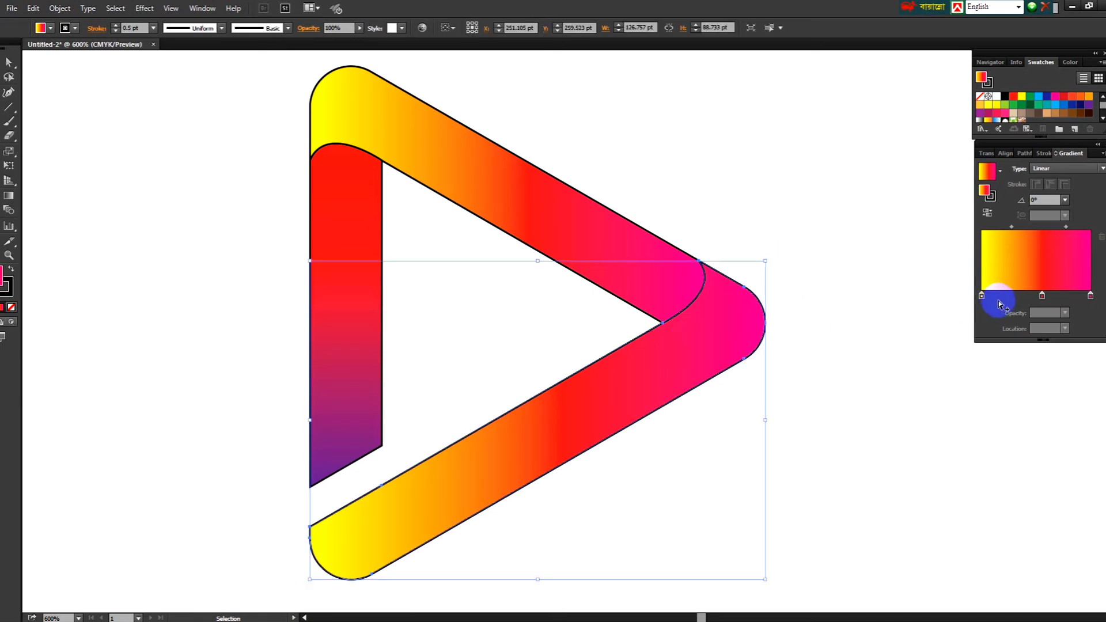
pyautogui.moveTo(982, 295); pyautogui.dragTo(1084, 296)
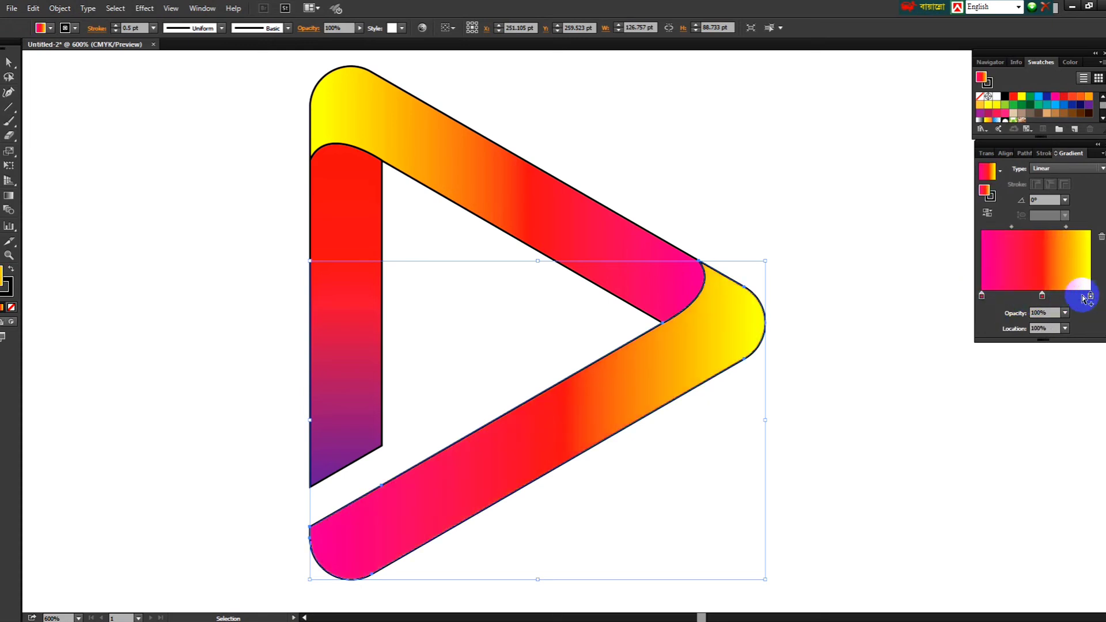
pyautogui.click(849, 250)
pyautogui.hotkey('ctrl', '-')
# Set the middle color stop of the lower slanted section's gradient to green
pyautogui.click(589, 355)
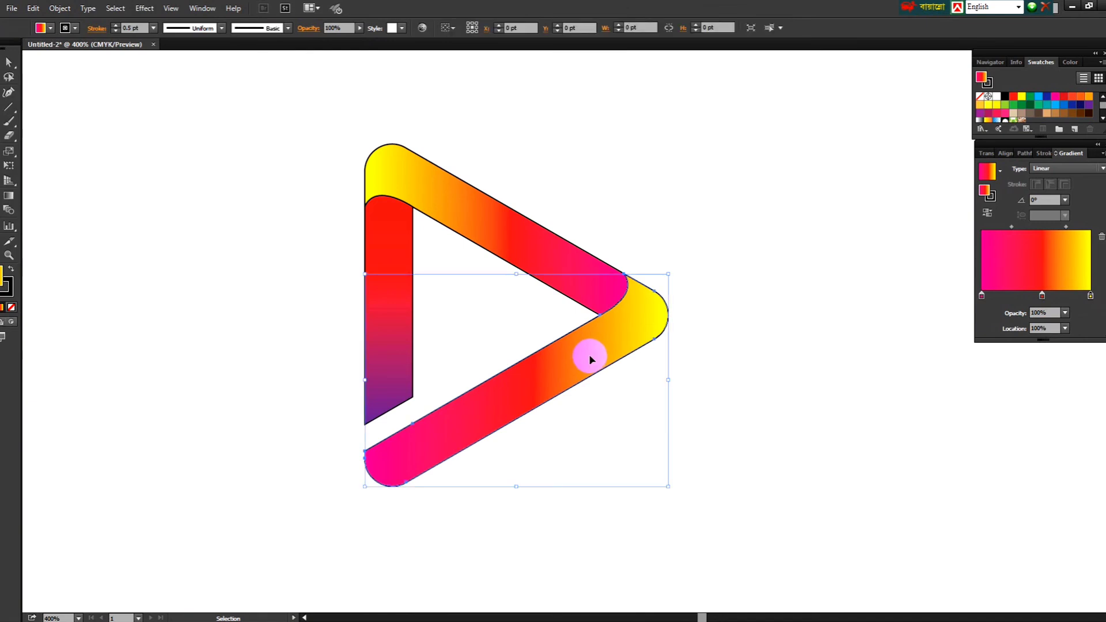
pyautogui.doubleClick(1042, 297)
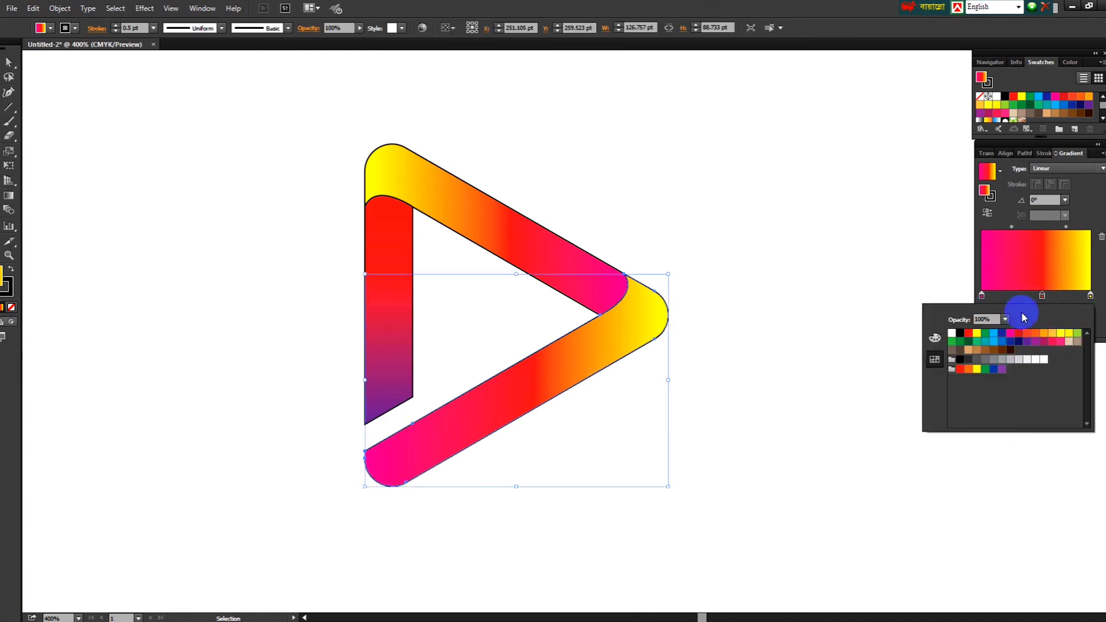
pyautogui.click(987, 334)
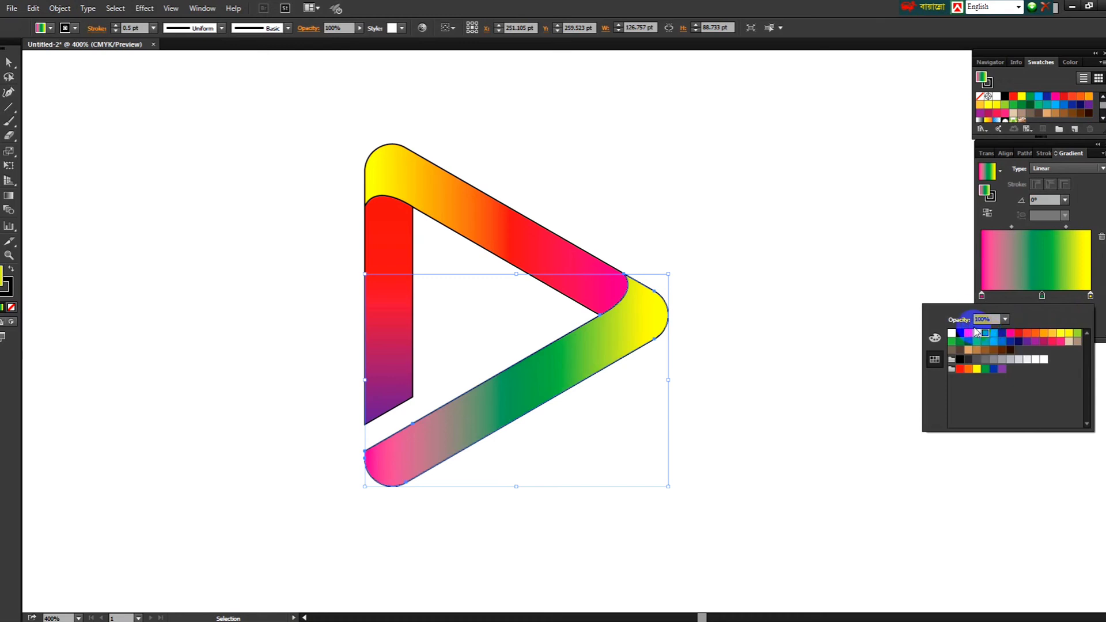
# Move the starting stop of the lower slanted section's gradient to about 16% and change its color to red
pyautogui.click(982, 297)
pyautogui.moveTo(983, 299); pyautogui.dragTo(1000, 304)
pyautogui.doubleClick(999, 299)
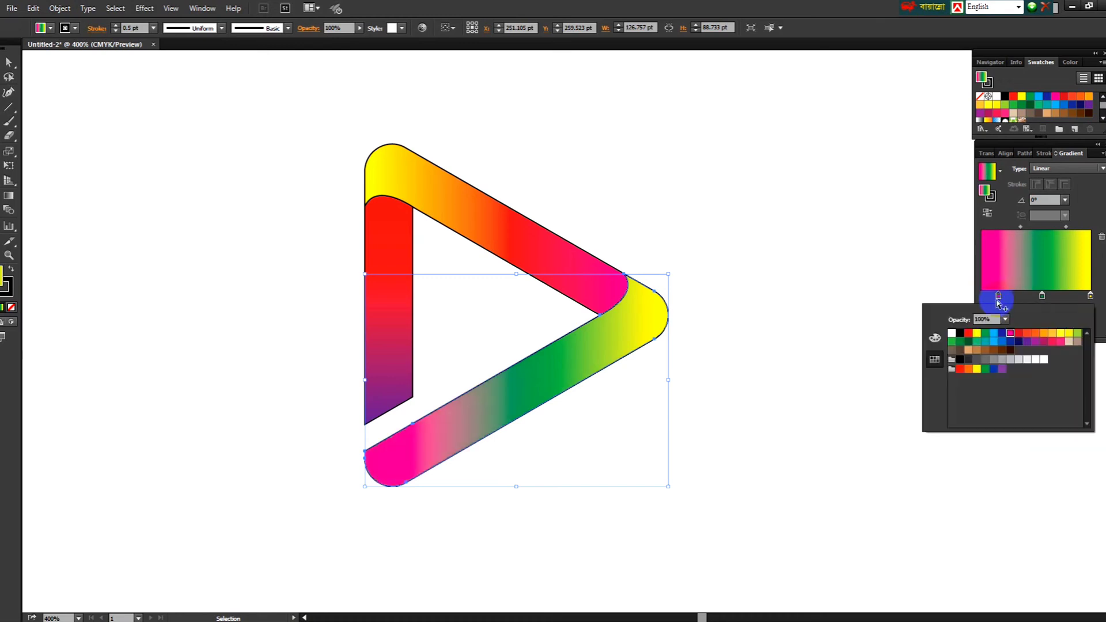
pyautogui.click(970, 337)
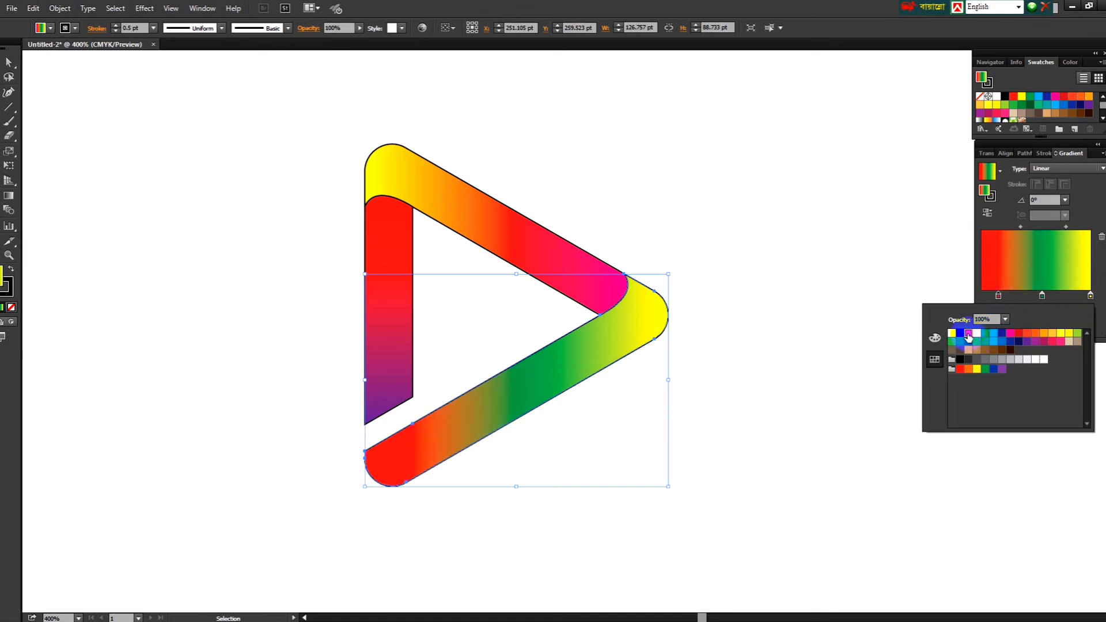
pyautogui.click(843, 273)
pyautogui.click(843, 273)
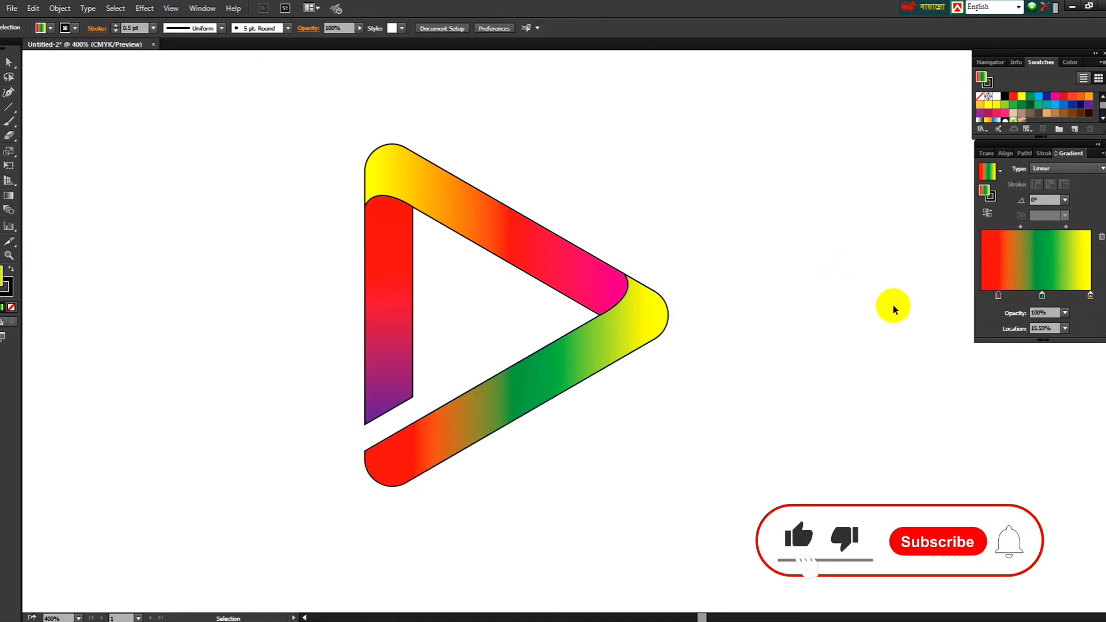
# Move the lower slanted section's yellow gradient stop to about 74% and its red stop to about 30%
pyautogui.click(596, 380)
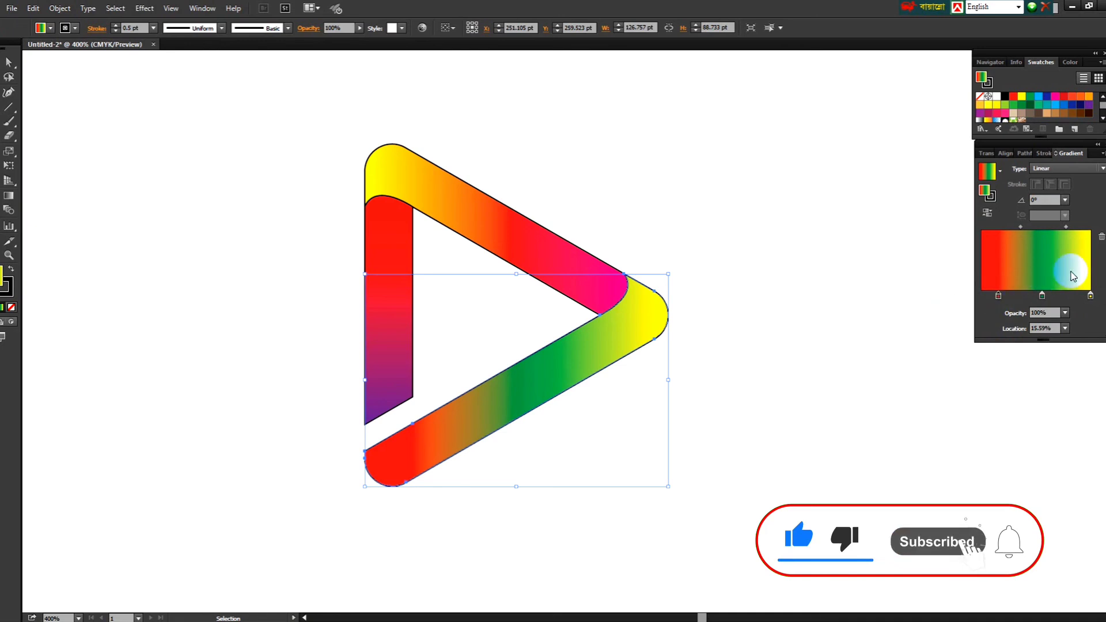
pyautogui.moveTo(1094, 298); pyautogui.dragTo(1074, 297)
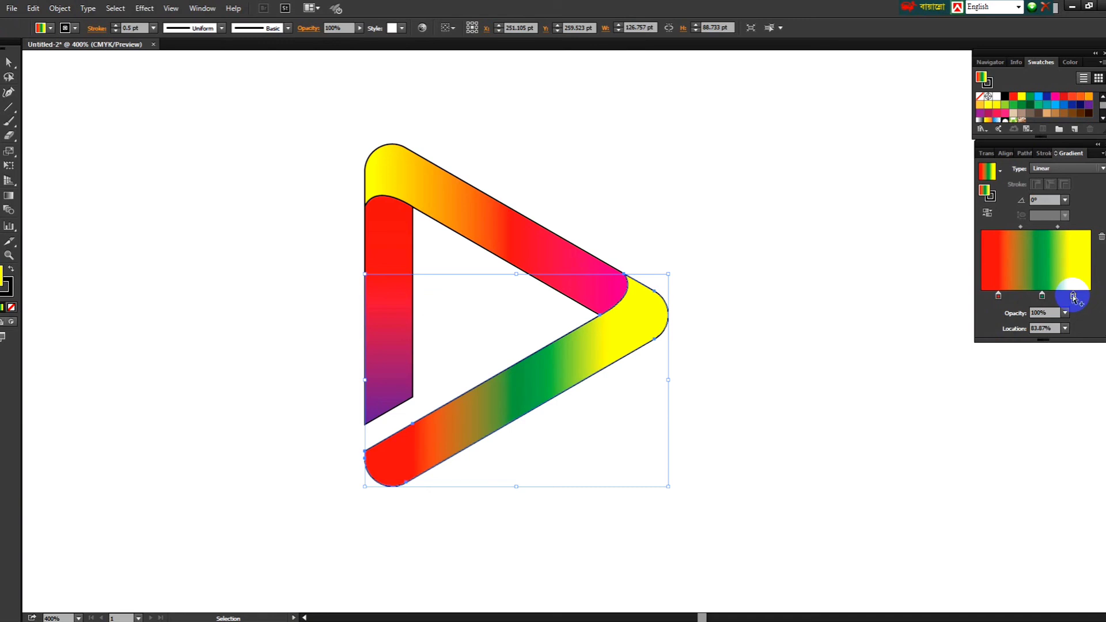
pyautogui.moveTo(1001, 302); pyautogui.dragTo(1021, 302)
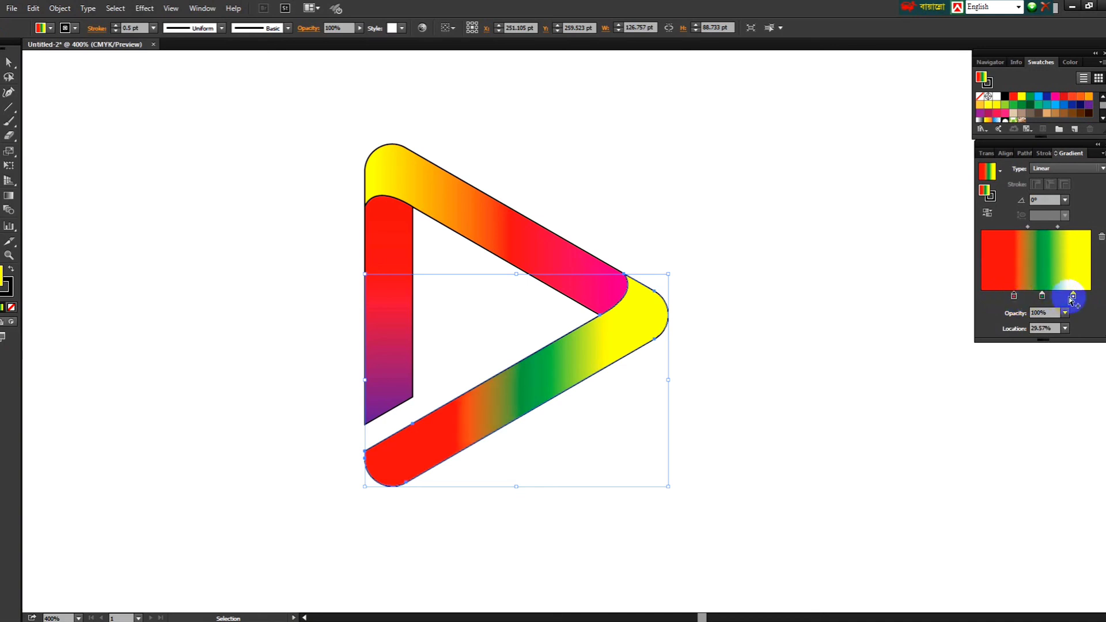
pyautogui.moveTo(1074, 297); pyautogui.dragTo(1064, 299)
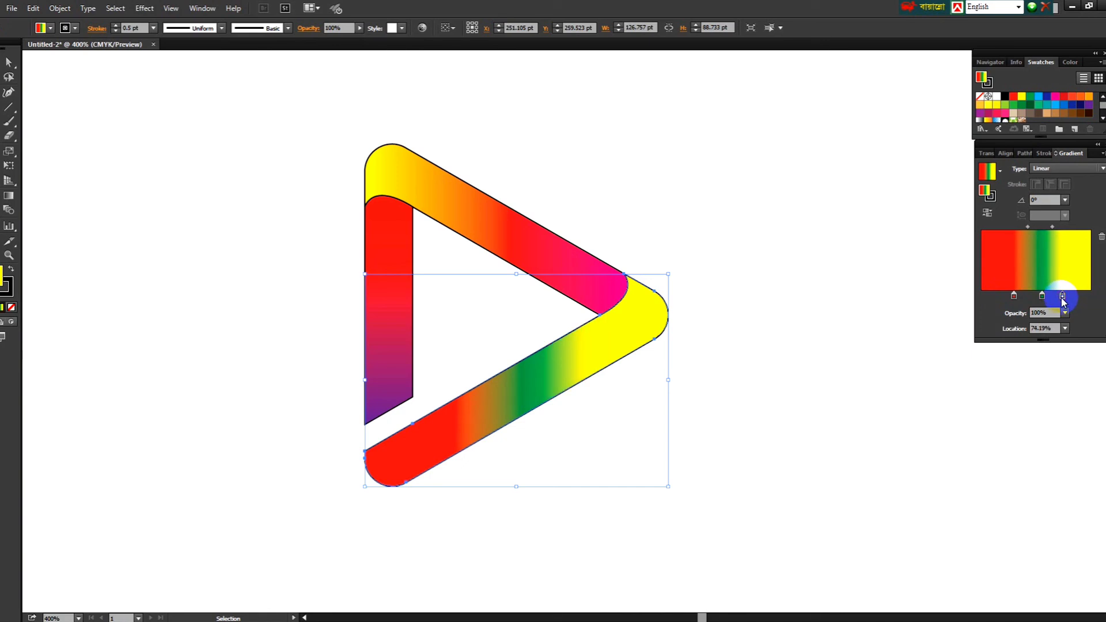
# Set the gradient angle of the lower slanted section to -45°
pyautogui.click(1050, 200)
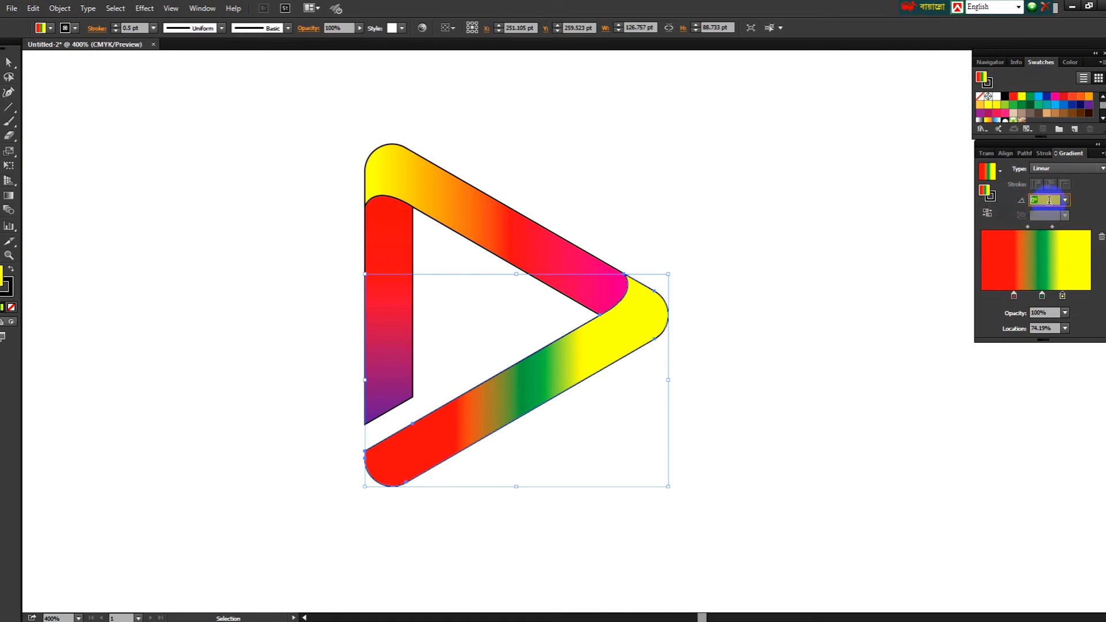
pyautogui.write('30')
pyautogui.click(835, 261)
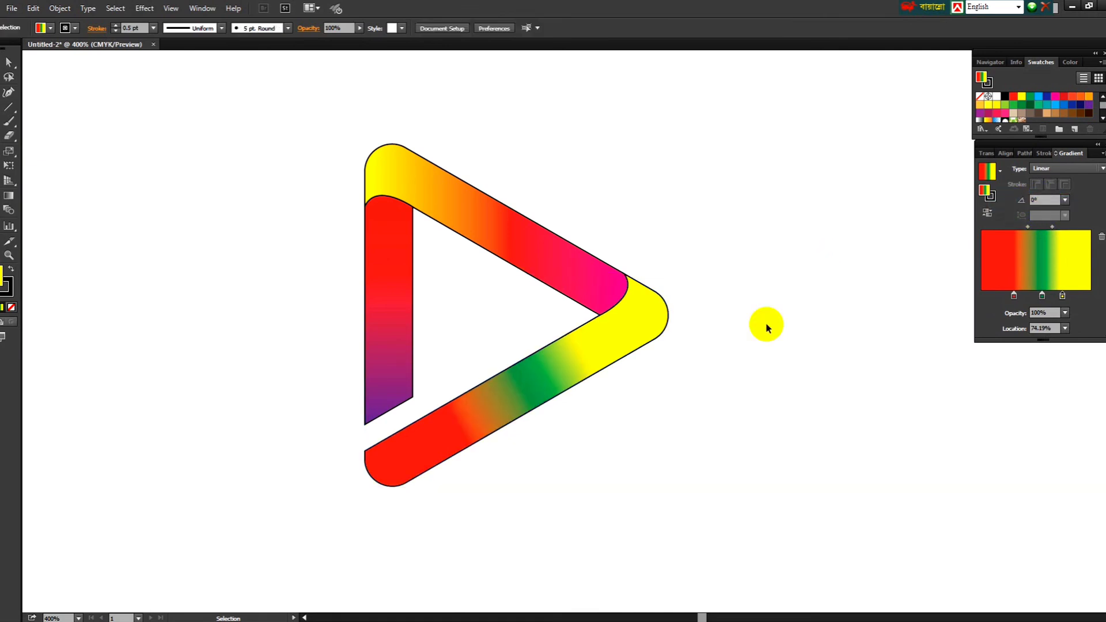
pyautogui.click(568, 371)
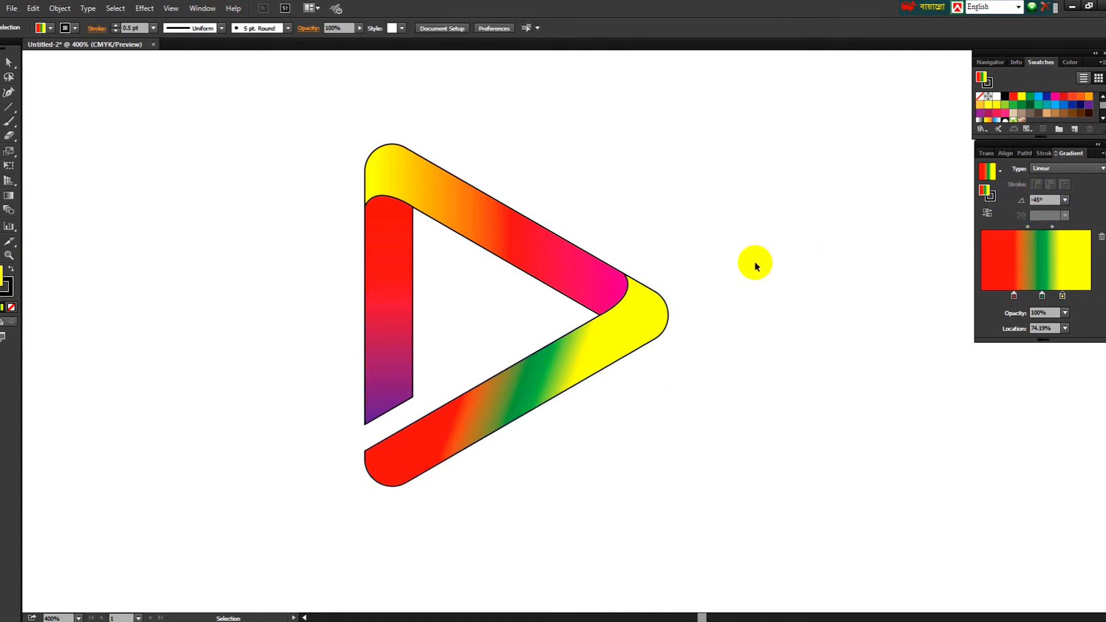
# Select all sections of the triangular logo and remove their black outline
pyautogui.keyDown('alt'); pyautogui.scroll(-1, 708, 300); pyautogui.keyUp('alt')
pyautogui.keyDown('alt'); pyautogui.scroll(-3, 703, 298); pyautogui.keyUp('alt')
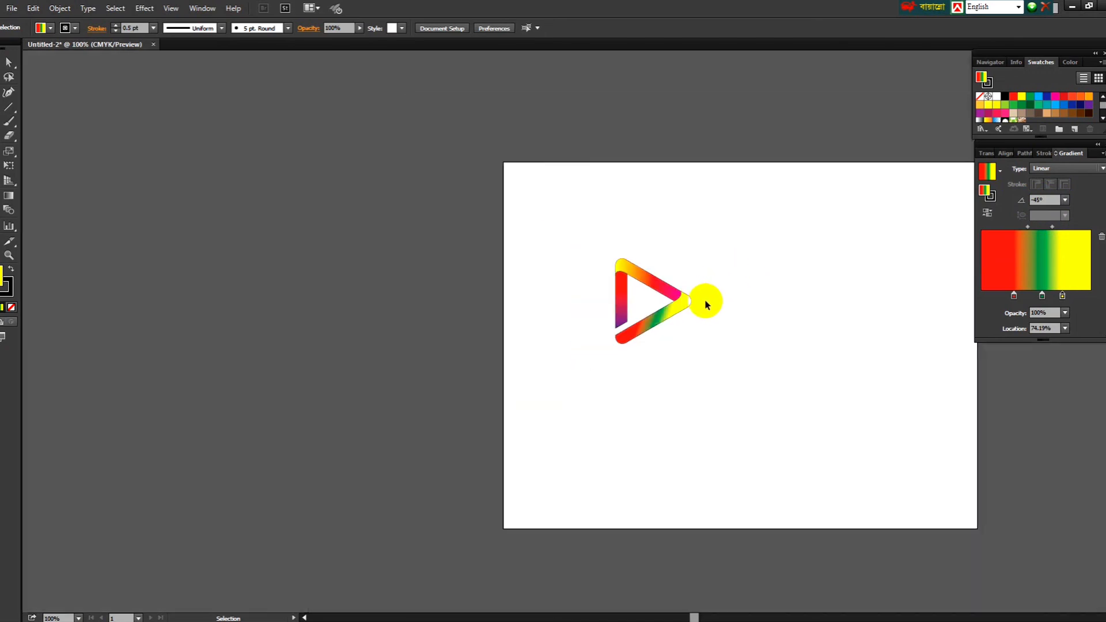
pyautogui.keyDown('alt'); pyautogui.scroll(2, 707, 302); pyautogui.keyUp('alt')
pyautogui.keyDown('alt'); pyautogui.scroll(2, 657, 297); pyautogui.keyUp('alt')
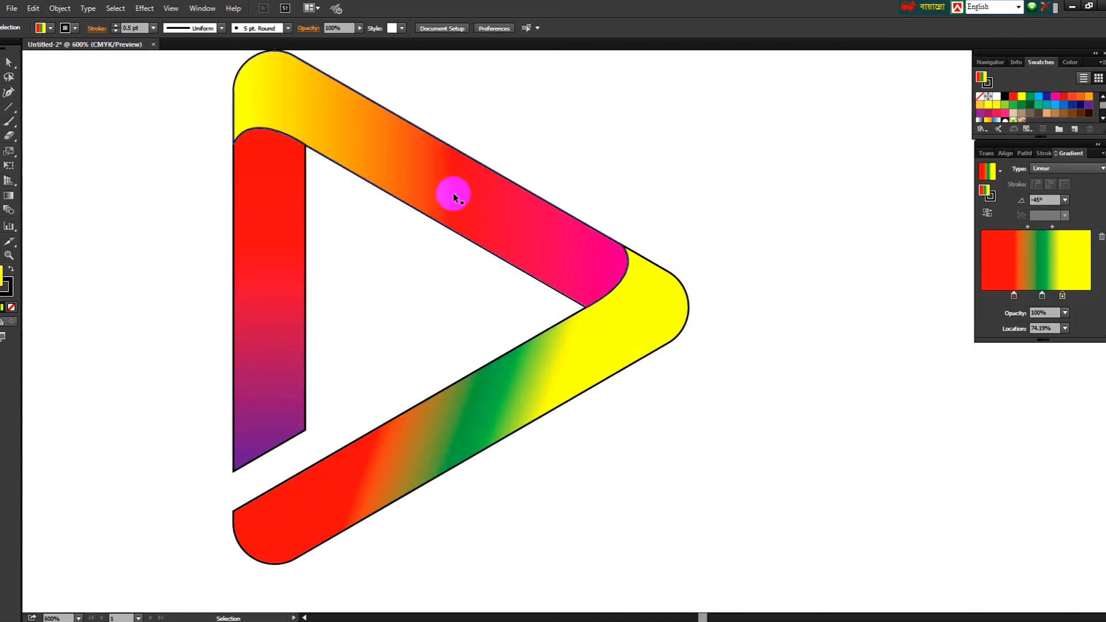
pyautogui.moveTo(240, 106); pyautogui.dragTo(686, 501)
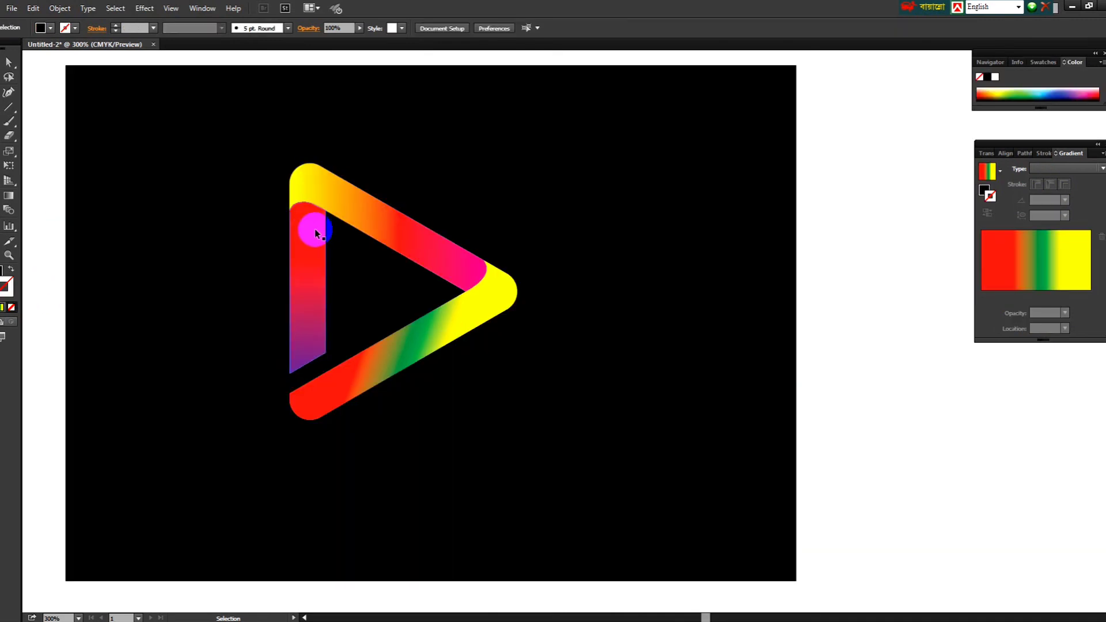
pyautogui.moveTo(357, 241); pyautogui.dragTo(392, 244)
pyautogui.hotkey('ctrl', 'z')
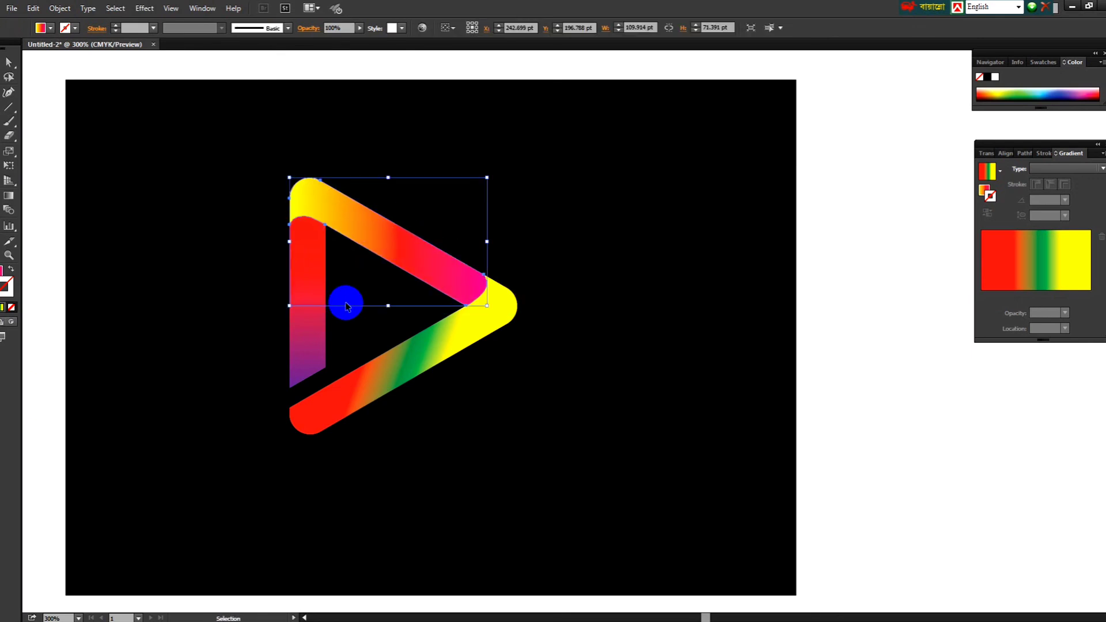
pyautogui.click(227, 275)
# Group all three gradient sections of the logo into one object
pyautogui.moveTo(207, 155); pyautogui.dragTo(608, 480)
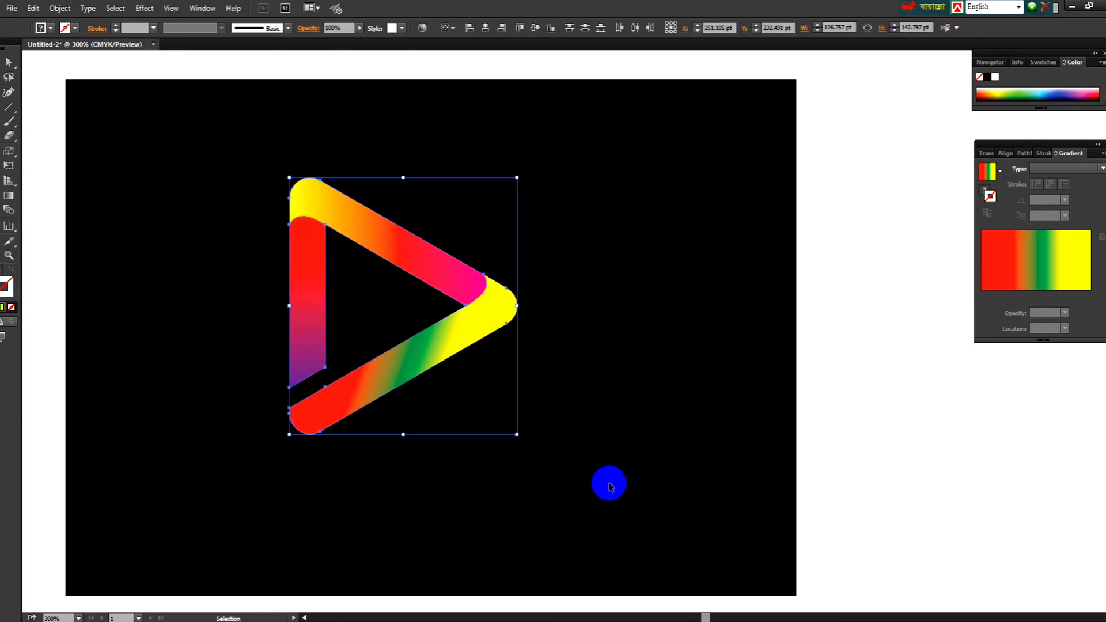
pyautogui.click(59, 8)
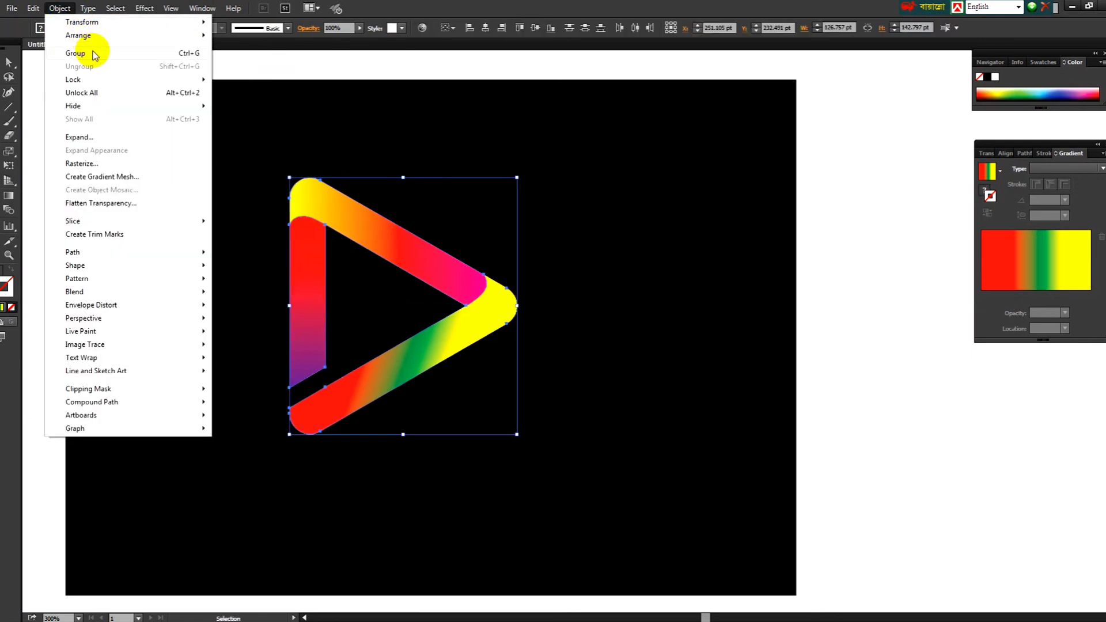
pyautogui.click(81, 53)
# Move the grouped logo slightly across the black background
pyautogui.moveTo(370, 234); pyautogui.dragTo(394, 246)
pyautogui.click(280, 242)
pyautogui.click(483, 236)
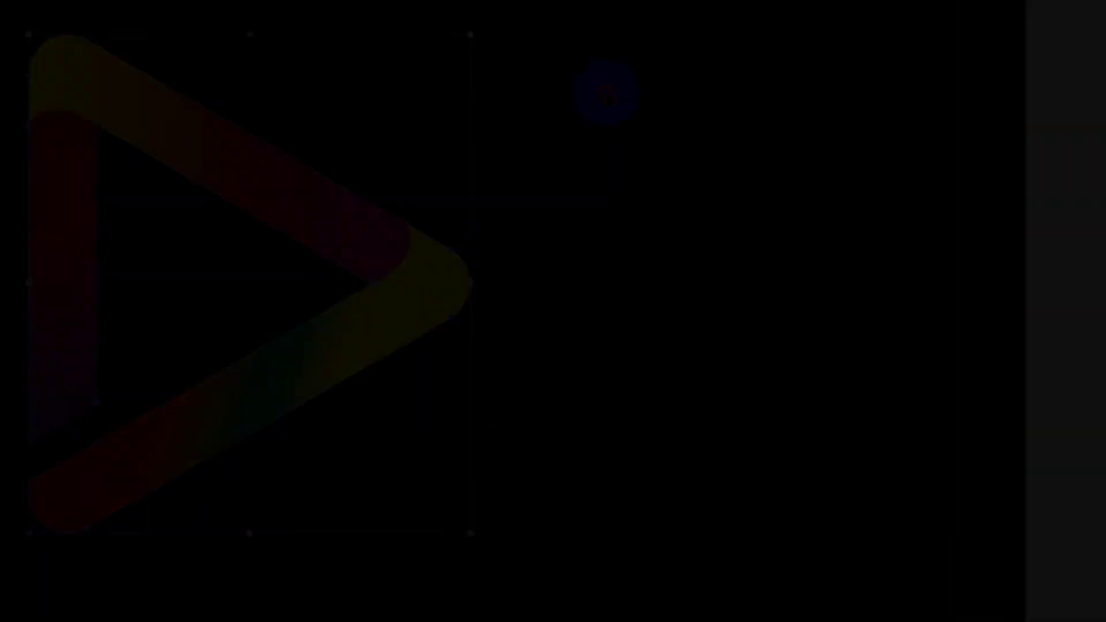